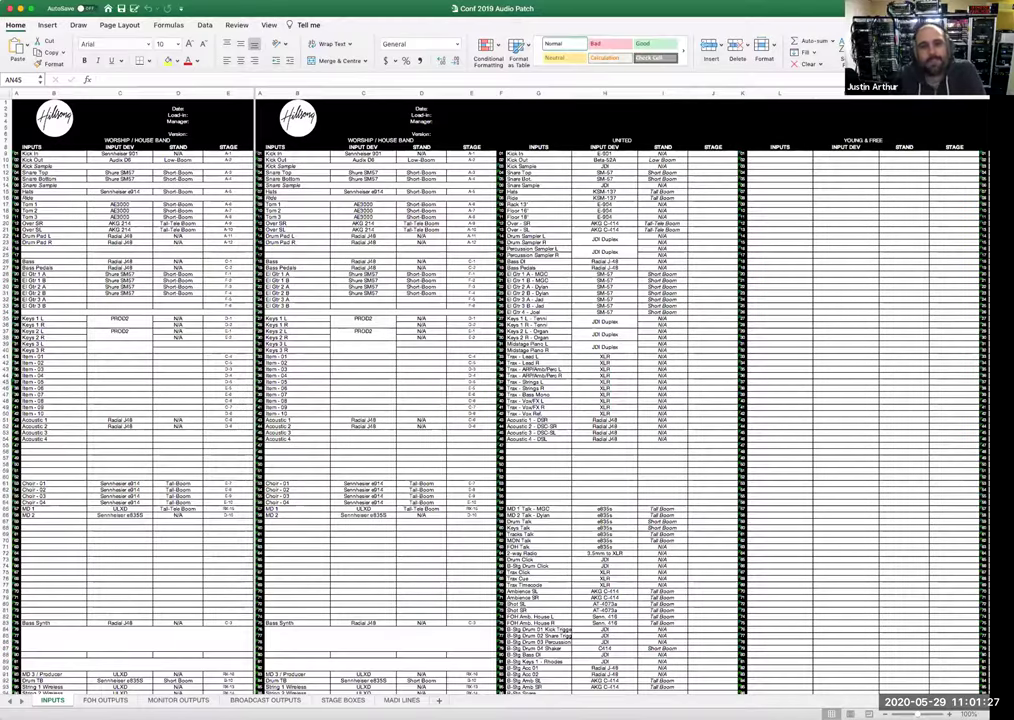
# - Examine the INPUTS sheet from the United and Young & Free lists across to the console, MADI routing, broadcast and record columns
pyautogui.hscroll(5, 502, 430)
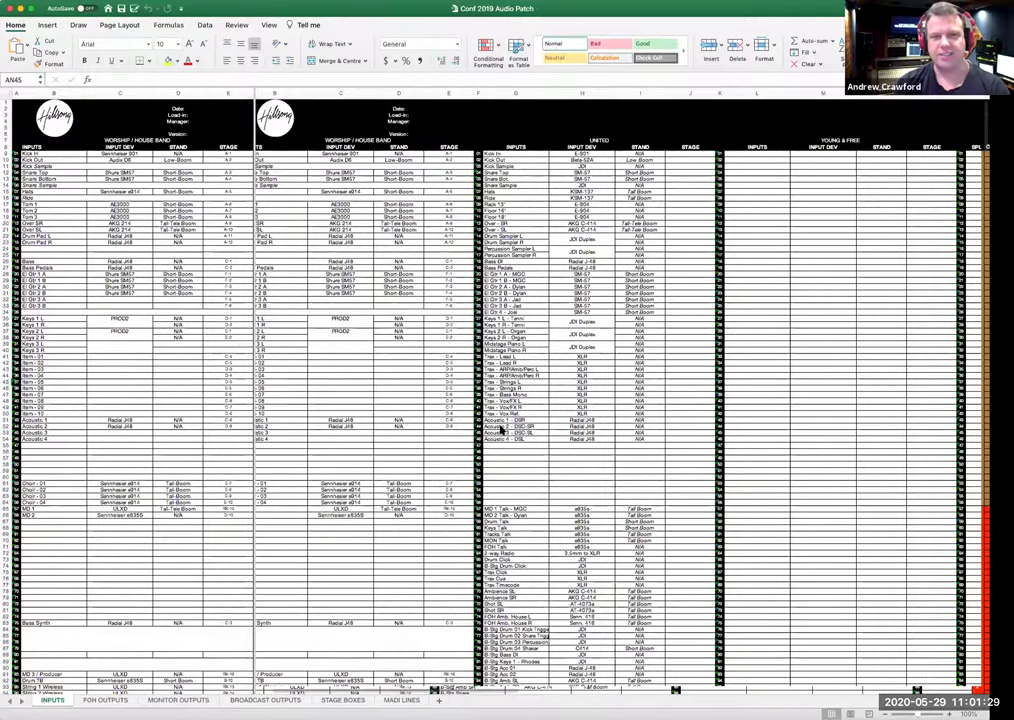
pyautogui.hscroll(-5, 502, 430)
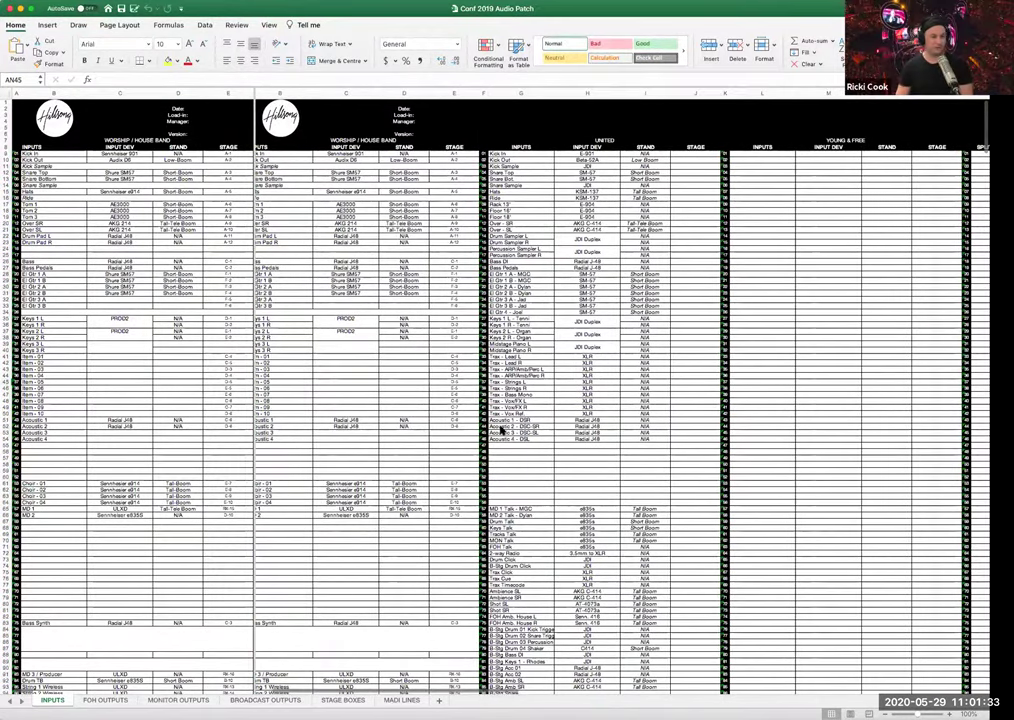
pyautogui.hscroll(3, 502, 430)
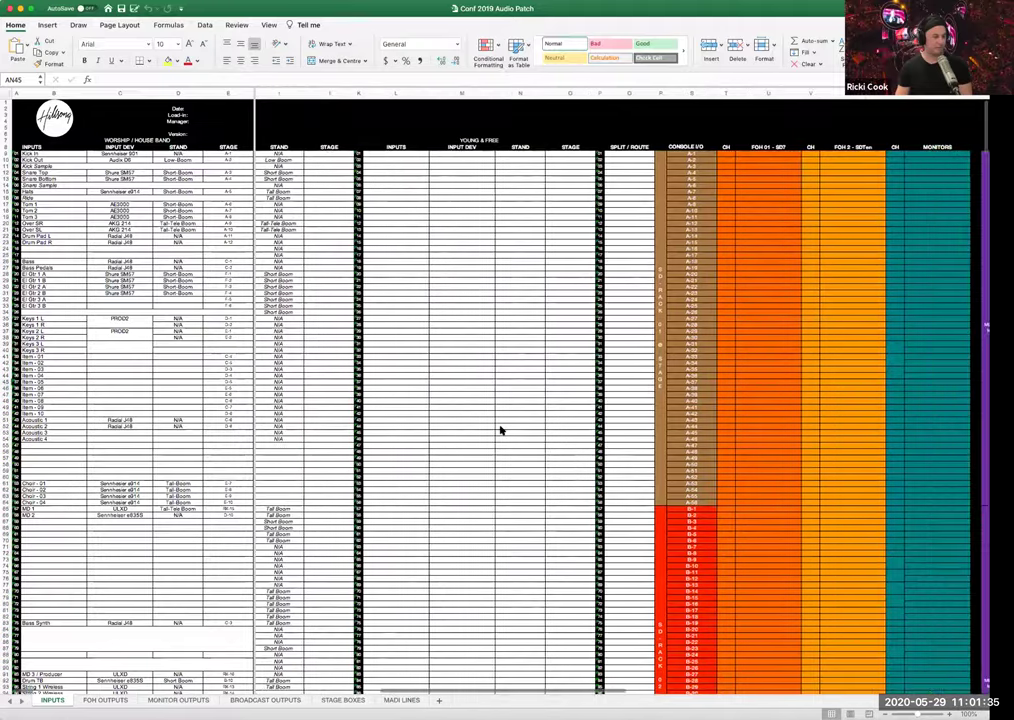
pyautogui.hscroll(3, 502, 430)
pyautogui.hscroll(2, 502, 430)
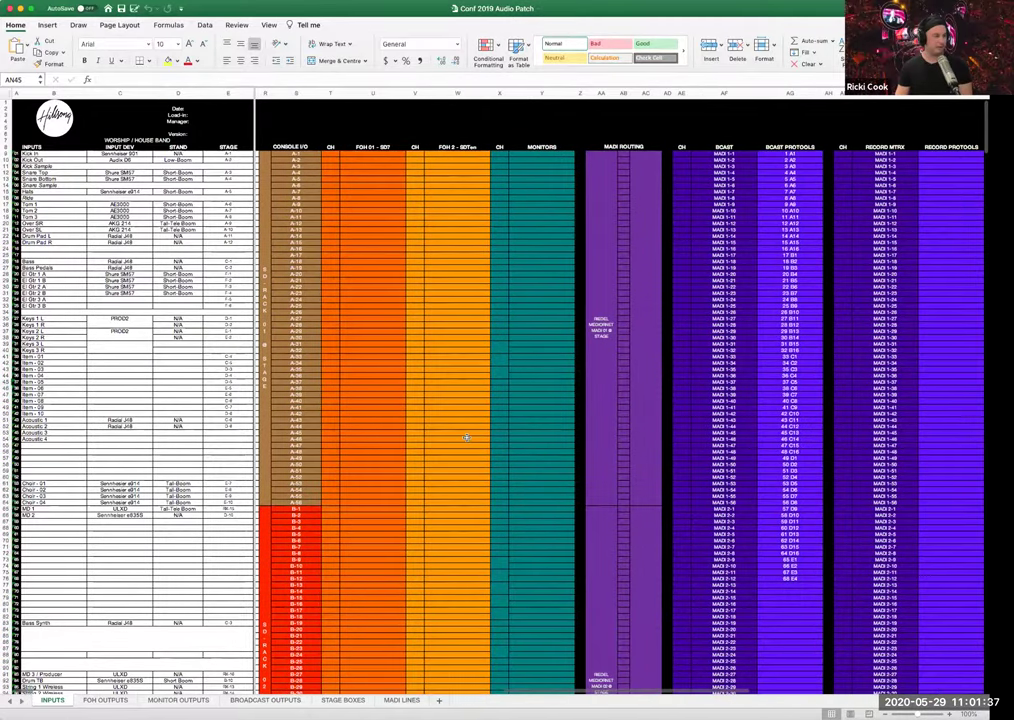
pyautogui.hscroll(-2, 445, 448)
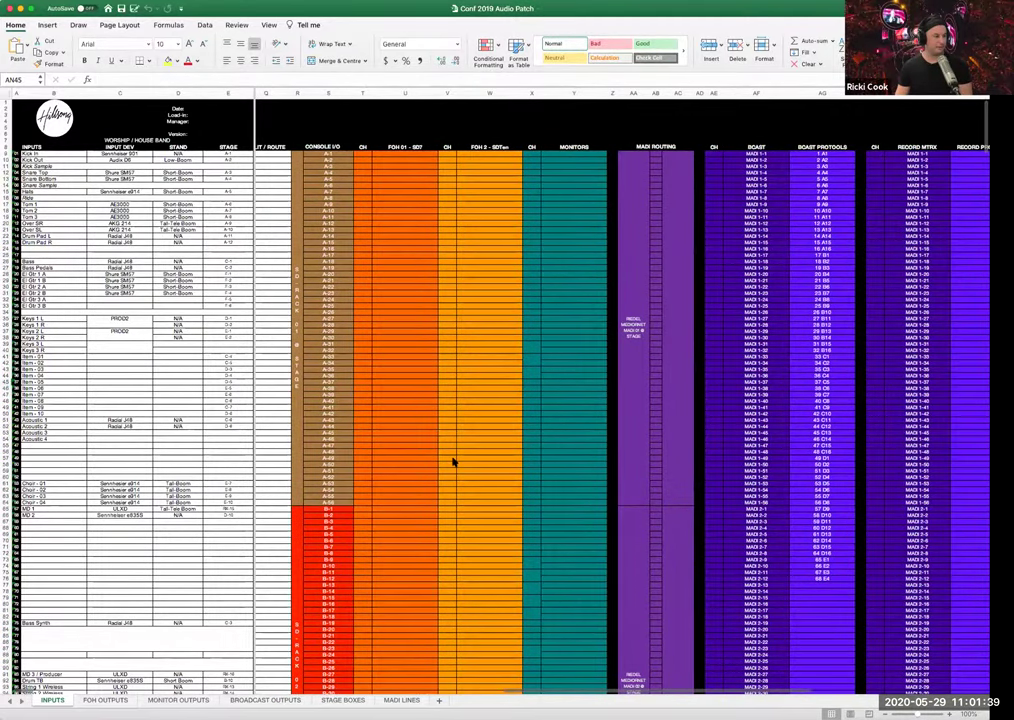
pyautogui.scroll(-15, 452, 462)
pyautogui.scroll(10, 452, 462)
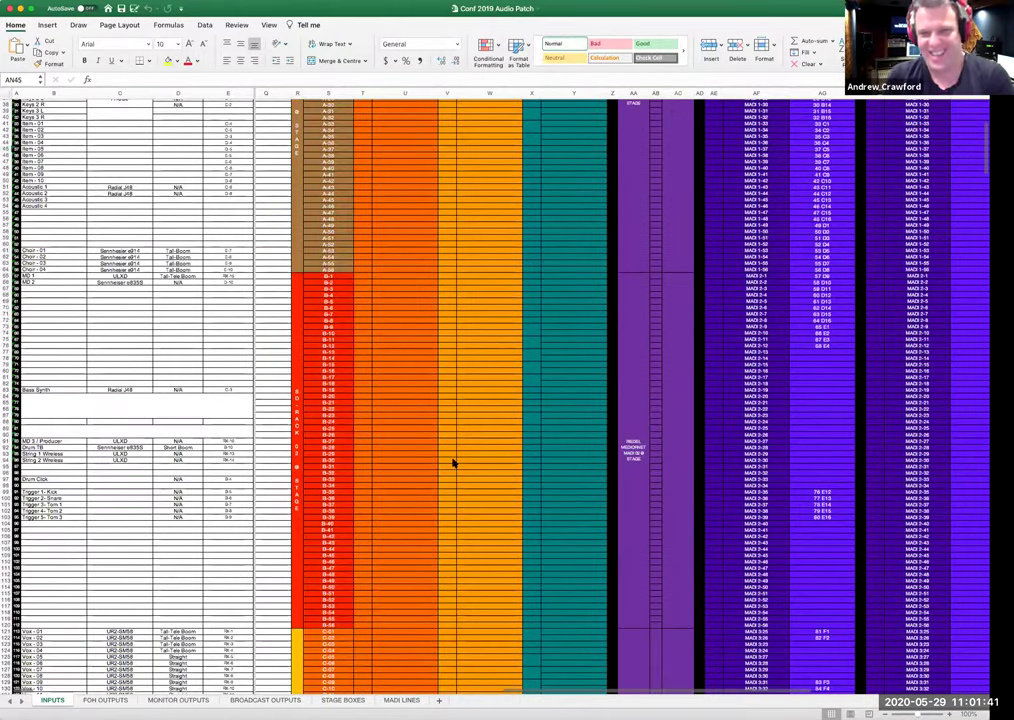
pyautogui.scroll(12, 452, 462)
pyautogui.hscroll(1, 447, 462)
pyautogui.hscroll(-8, 447, 462)
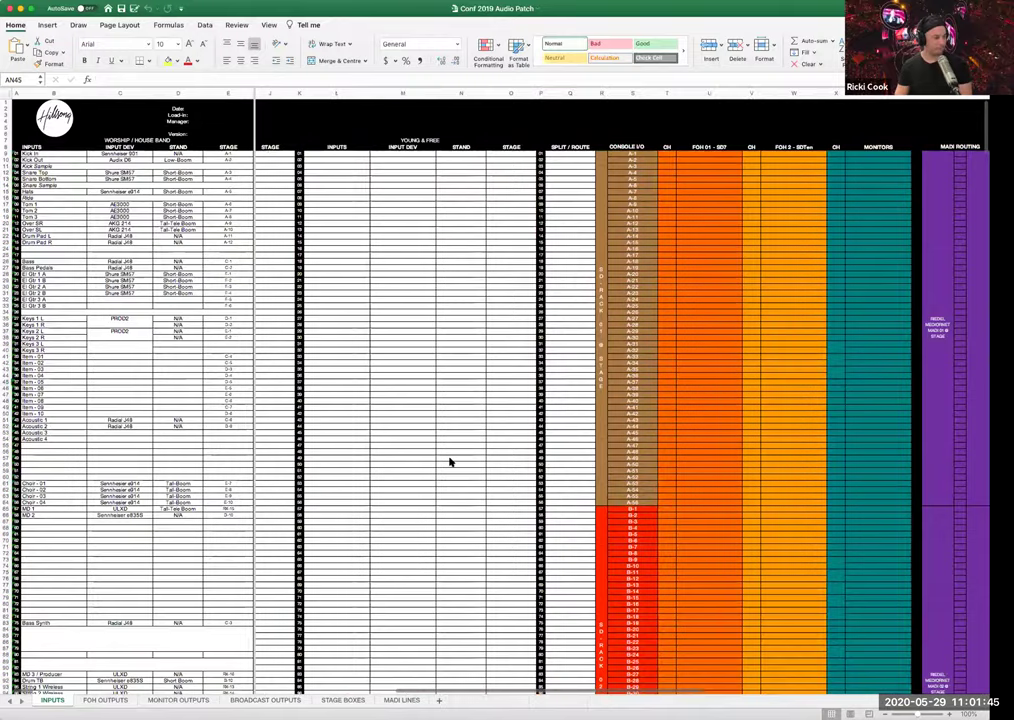
# - Compare the Worship / House Band list with the split/route, console I/O, front-of-house and monitor columns
pyautogui.hscroll(-10, 449, 462)
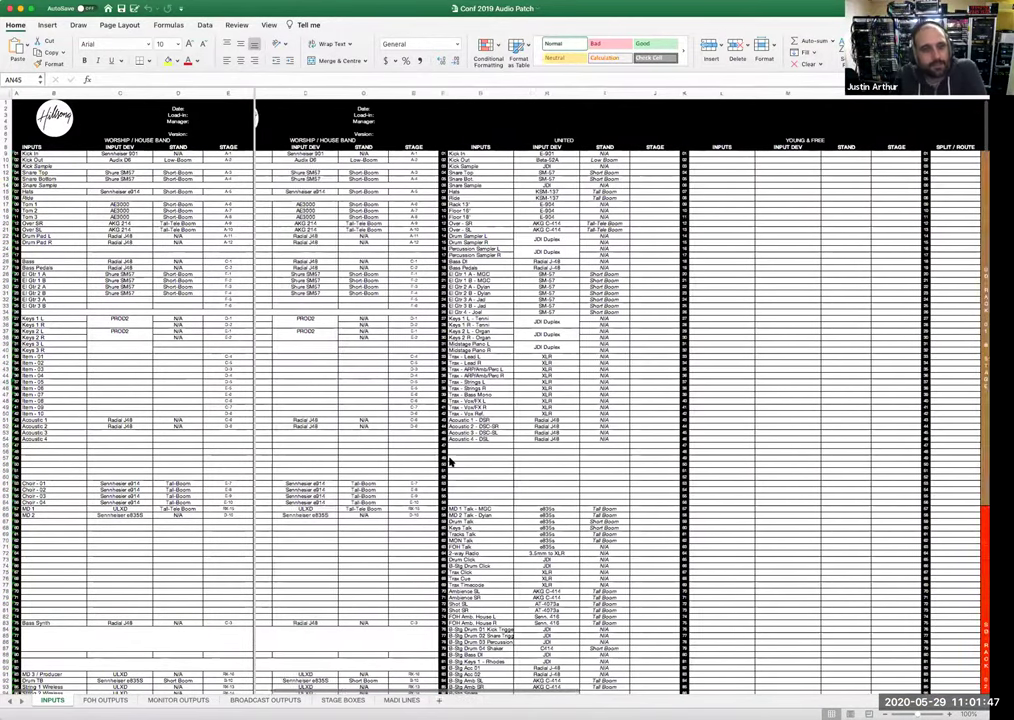
pyautogui.hscroll(12, 449, 462)
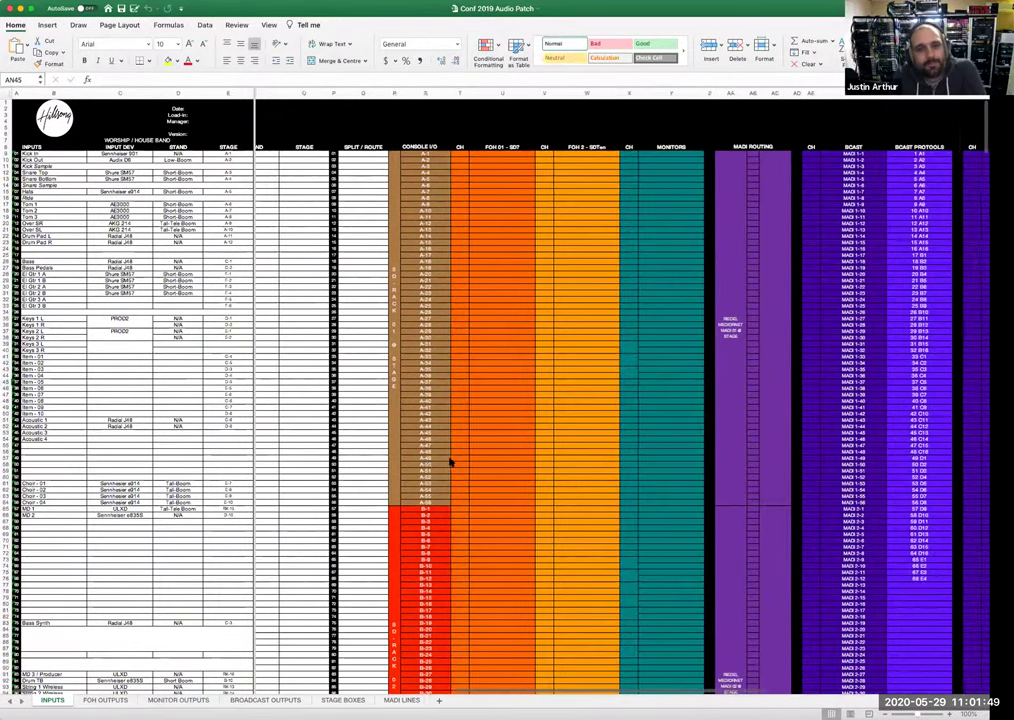
pyautogui.hscroll(5, 423, 450)
pyautogui.hscroll(-8, 373, 414)
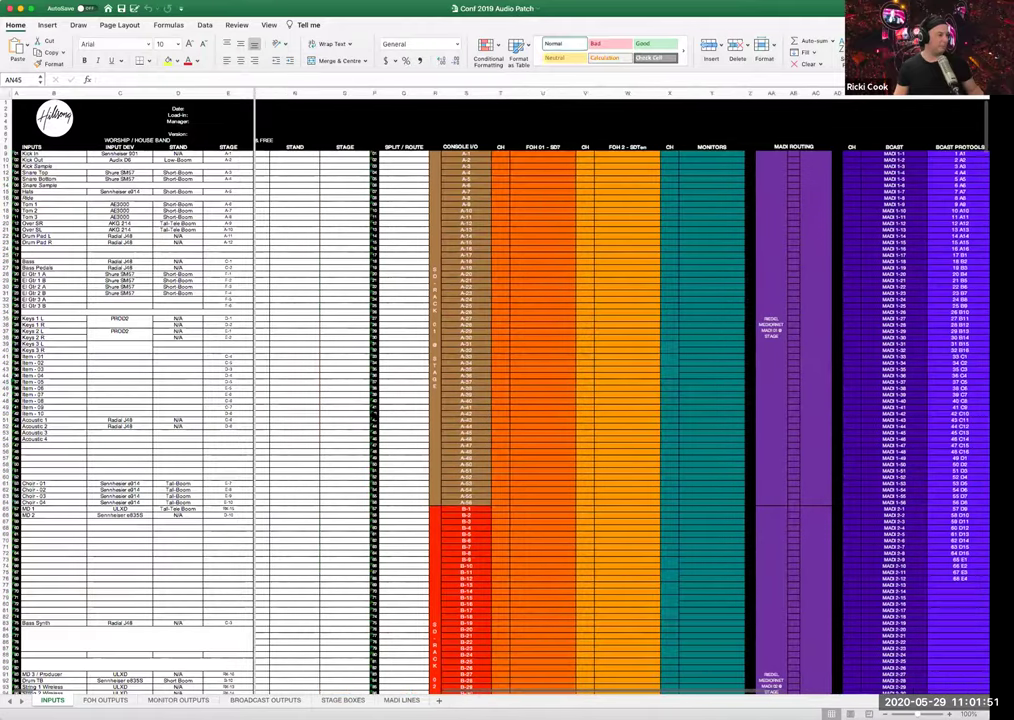
pyautogui.hscroll(-3, 373, 414)
pyautogui.hscroll(5, 373, 414)
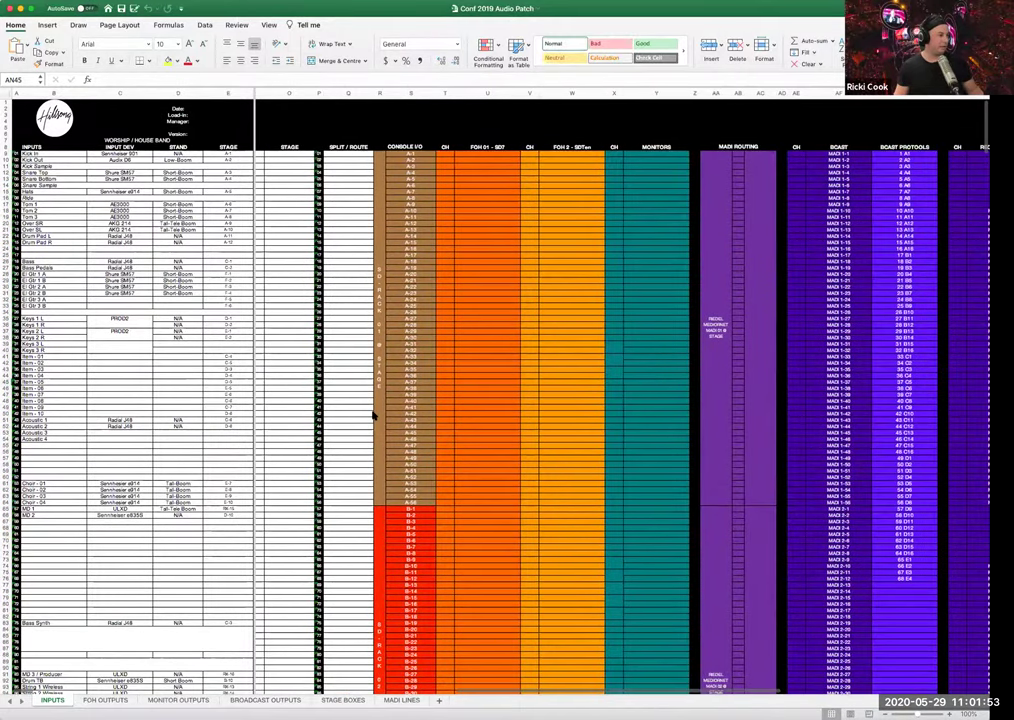
pyautogui.hscroll(3, 373, 414)
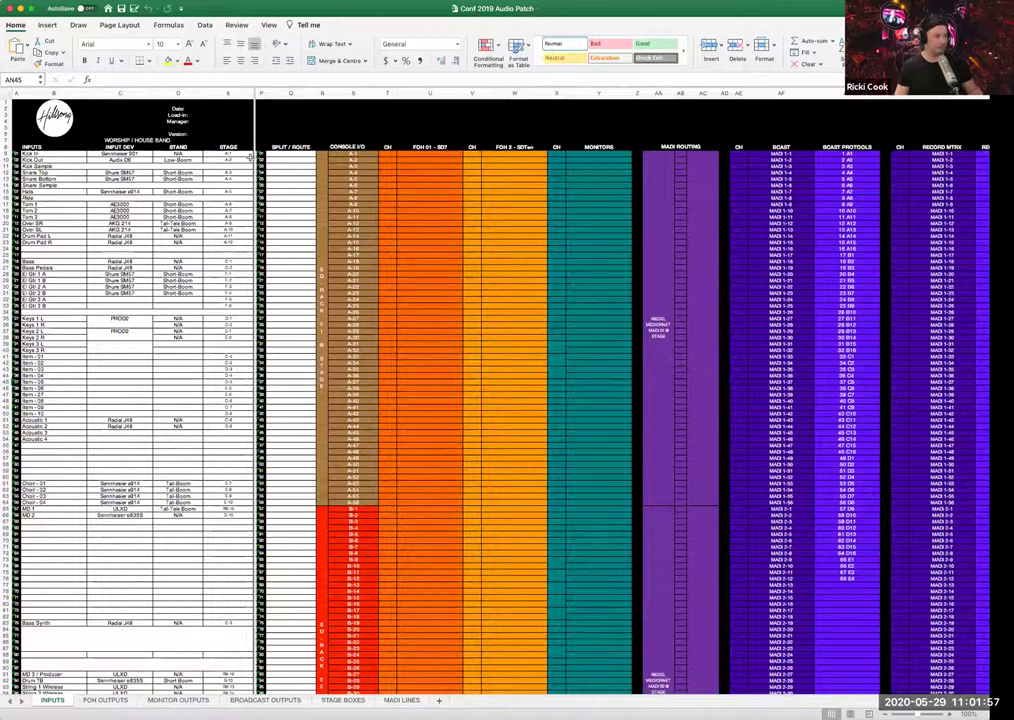
pyautogui.hscroll(6, 98, 480)
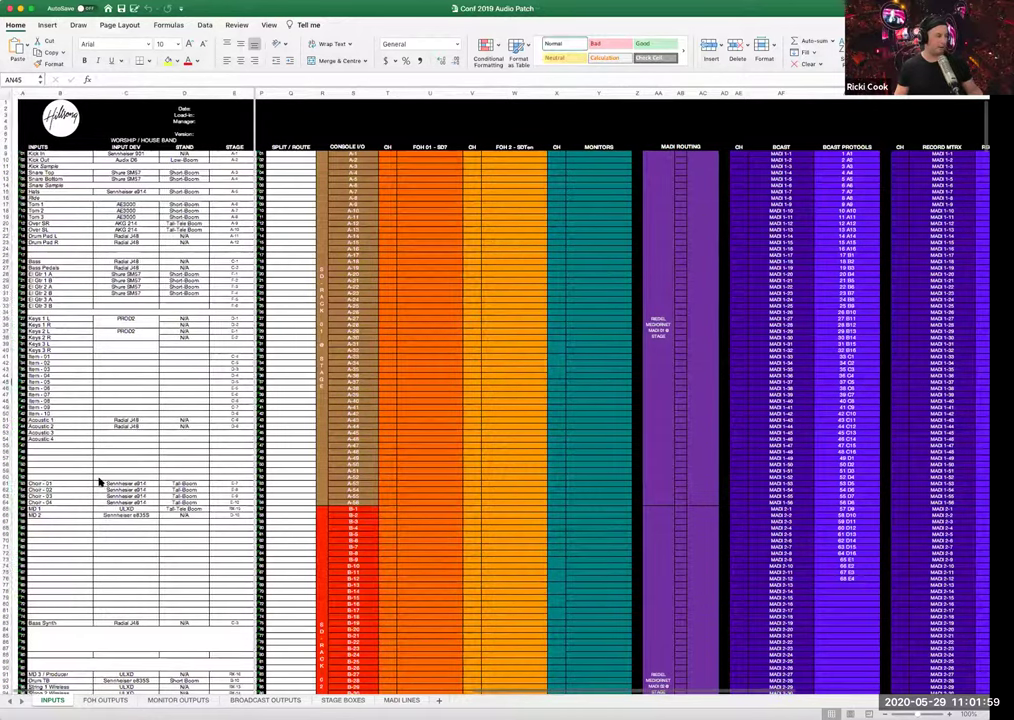
pyautogui.hscroll(-8, 98, 480)
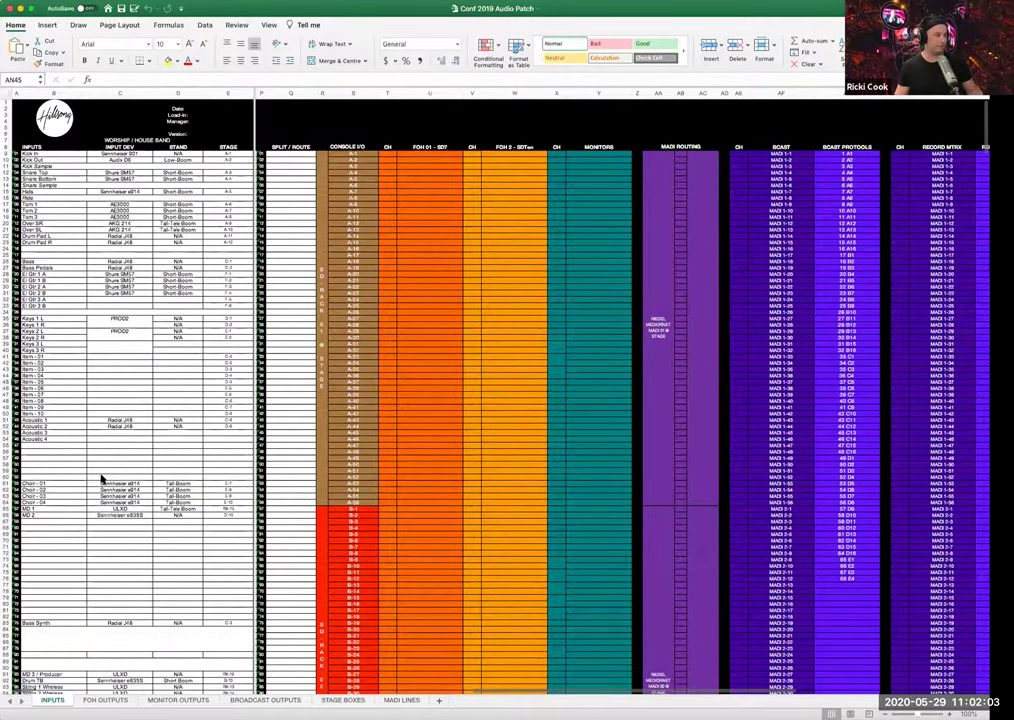
pyautogui.hscroll(6, 101, 479)
pyautogui.hscroll(-6, 101, 479)
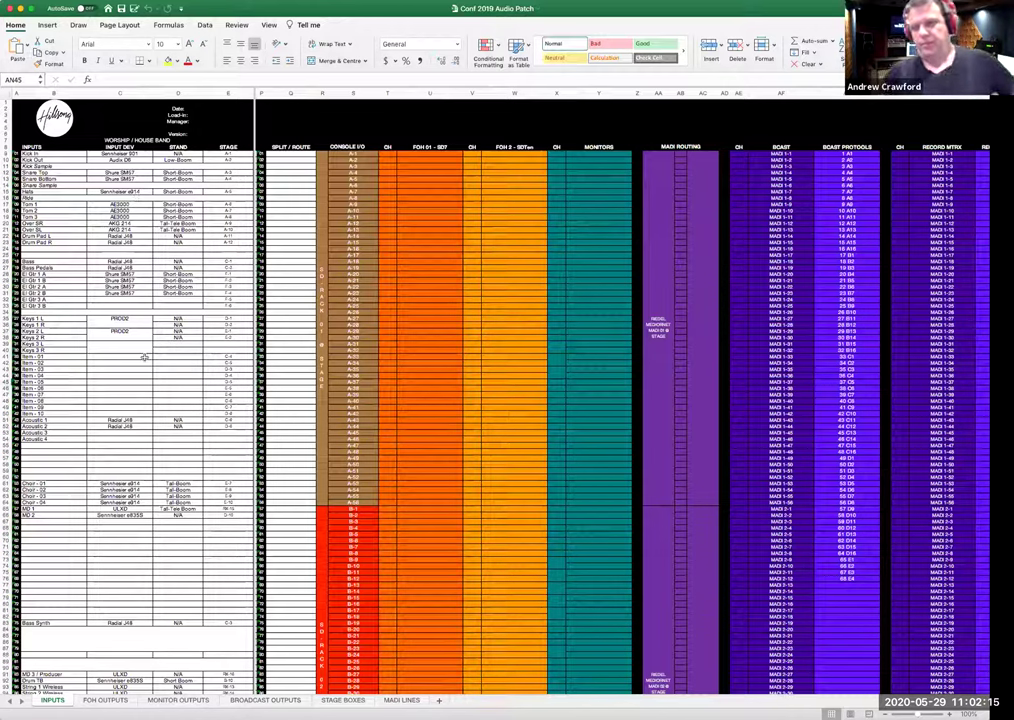
# - Look through the United and Young & Free input lists beside the split/route and console columns, returning to the Worship / House Band list
pyautogui.hscroll(2, 167, 283)
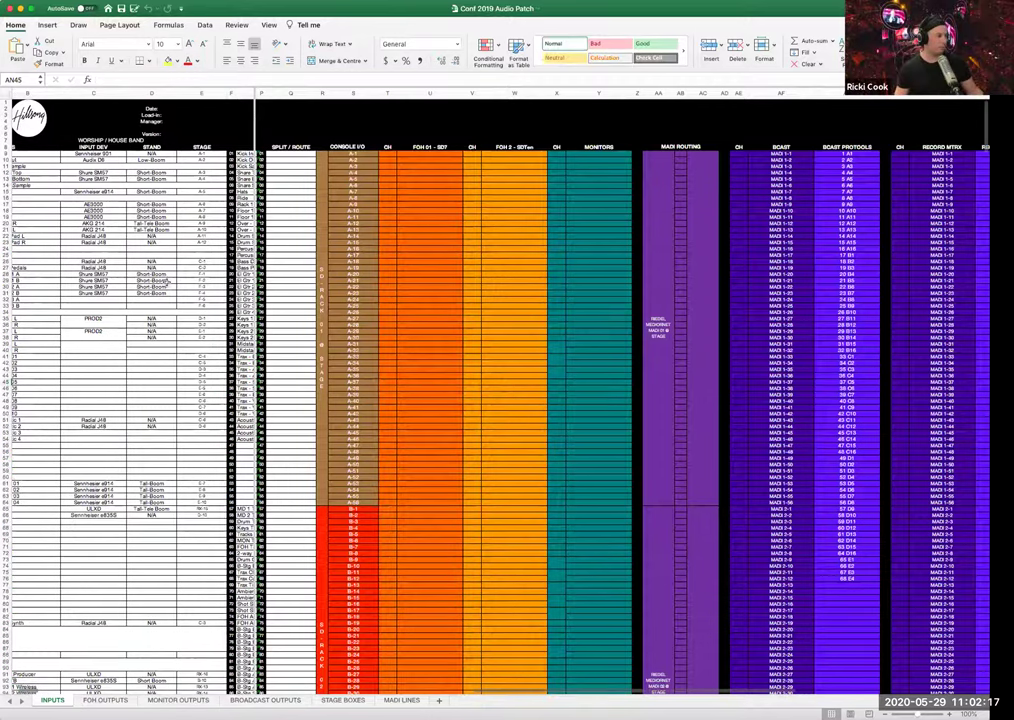
pyautogui.hscroll(6, 150, 261)
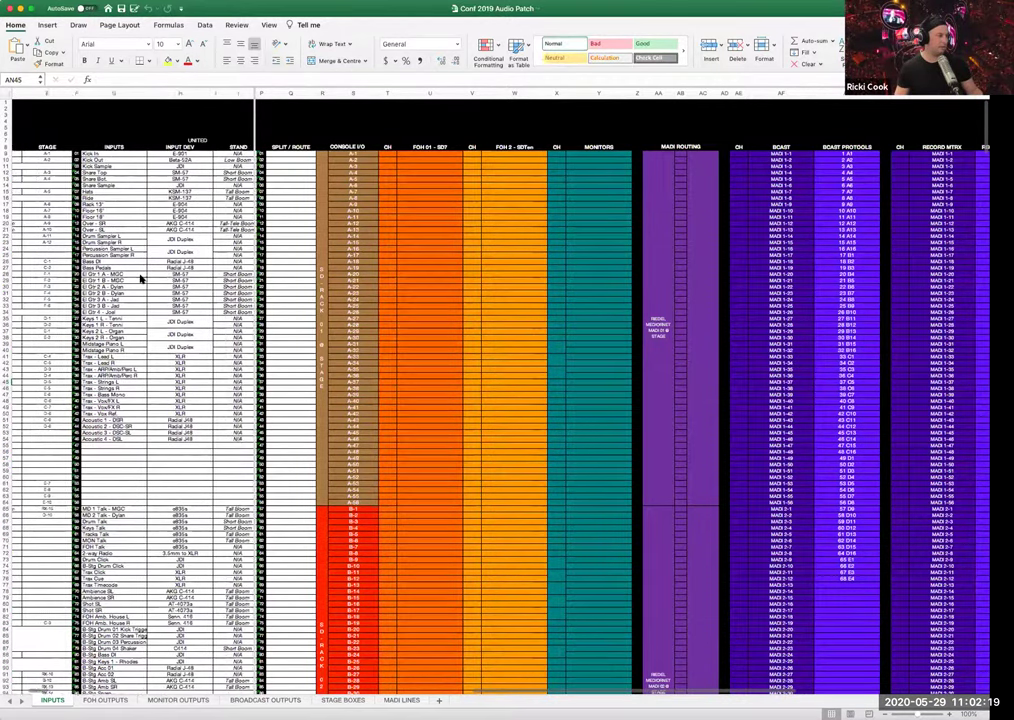
pyautogui.hscroll(8, 141, 280)
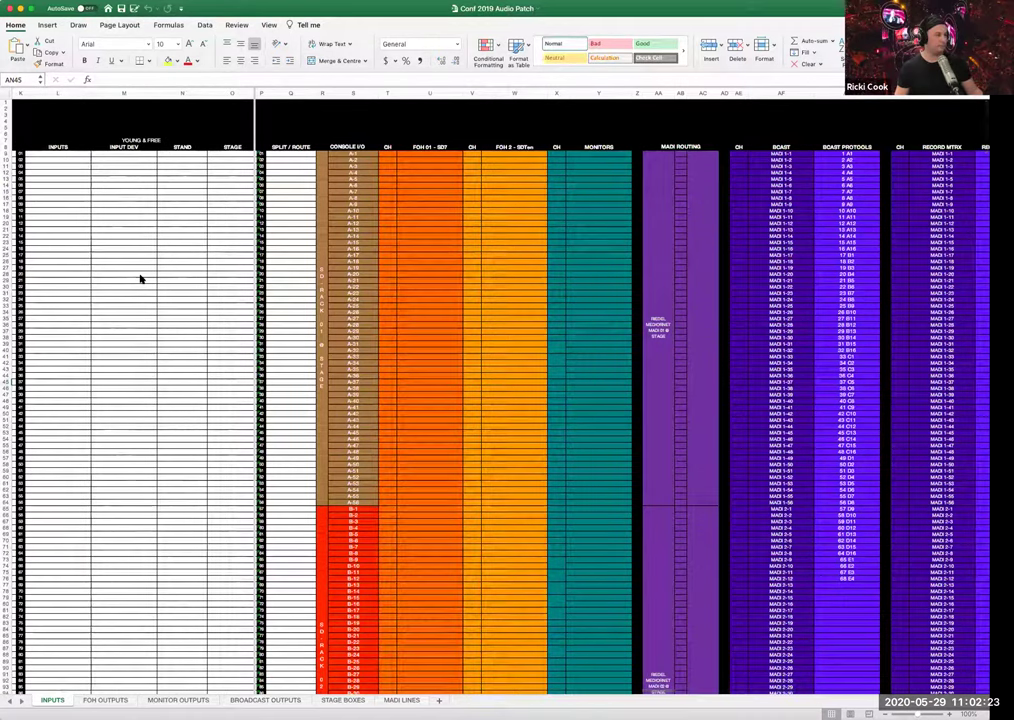
pyautogui.hscroll(-2, 141, 280)
pyautogui.hscroll(-3, 141, 280)
pyautogui.hscroll(2, 141, 280)
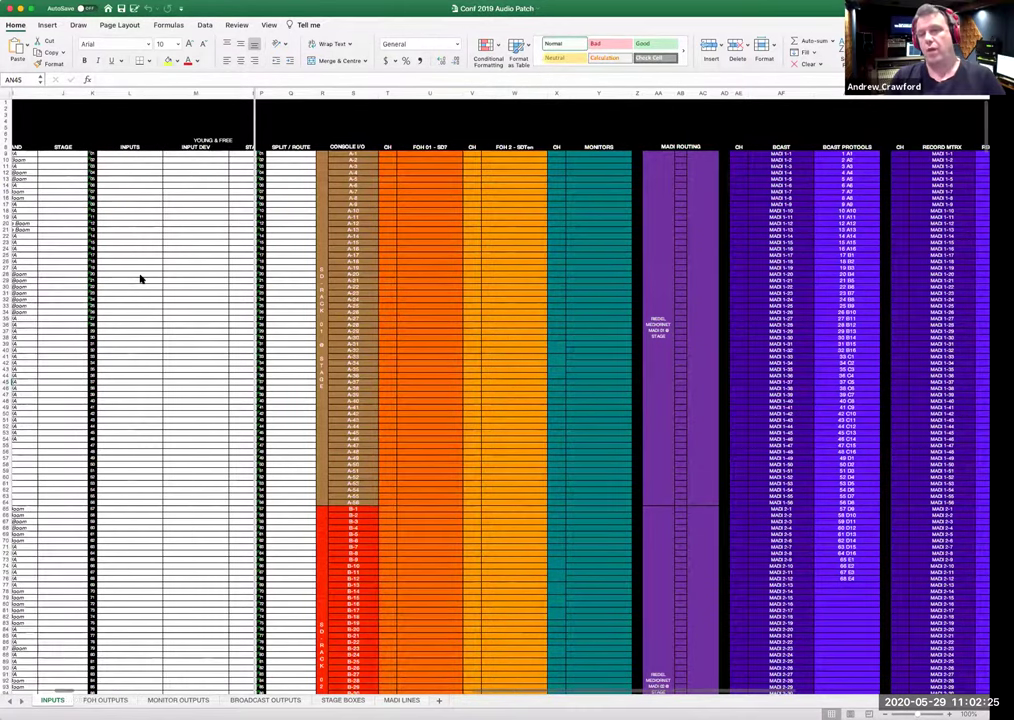
pyautogui.hscroll(2, 141, 280)
pyautogui.scroll(-5, 131, 340)
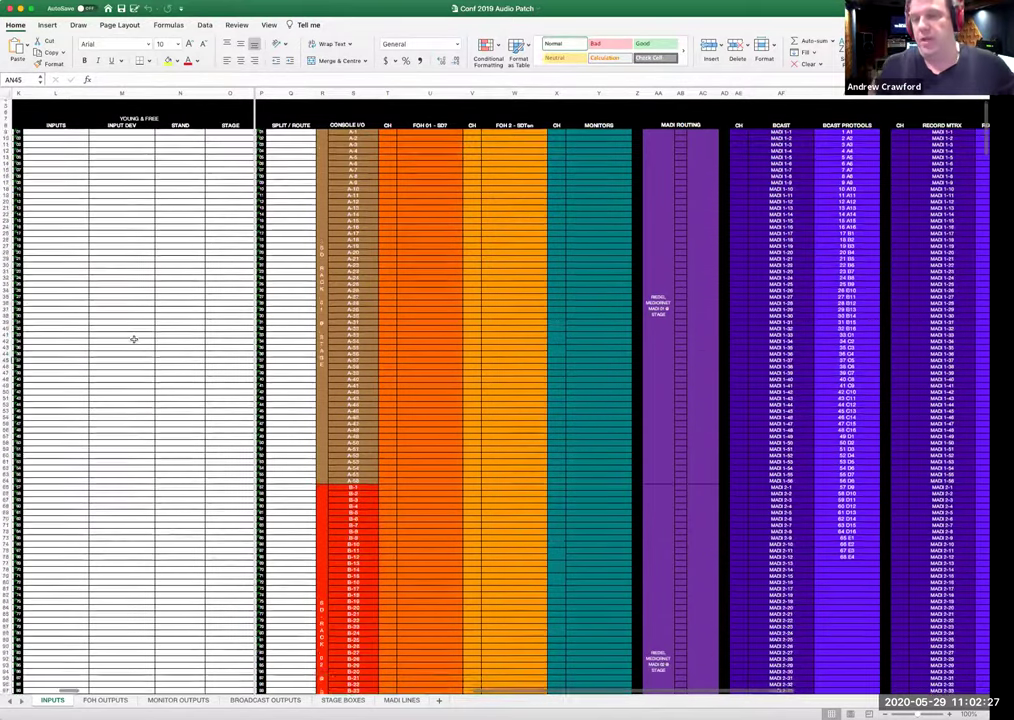
pyautogui.scroll(-10, 134, 342)
pyautogui.scroll(-5, 137, 345)
pyautogui.scroll(15, 137, 345)
pyautogui.hscroll(-5, 137, 345)
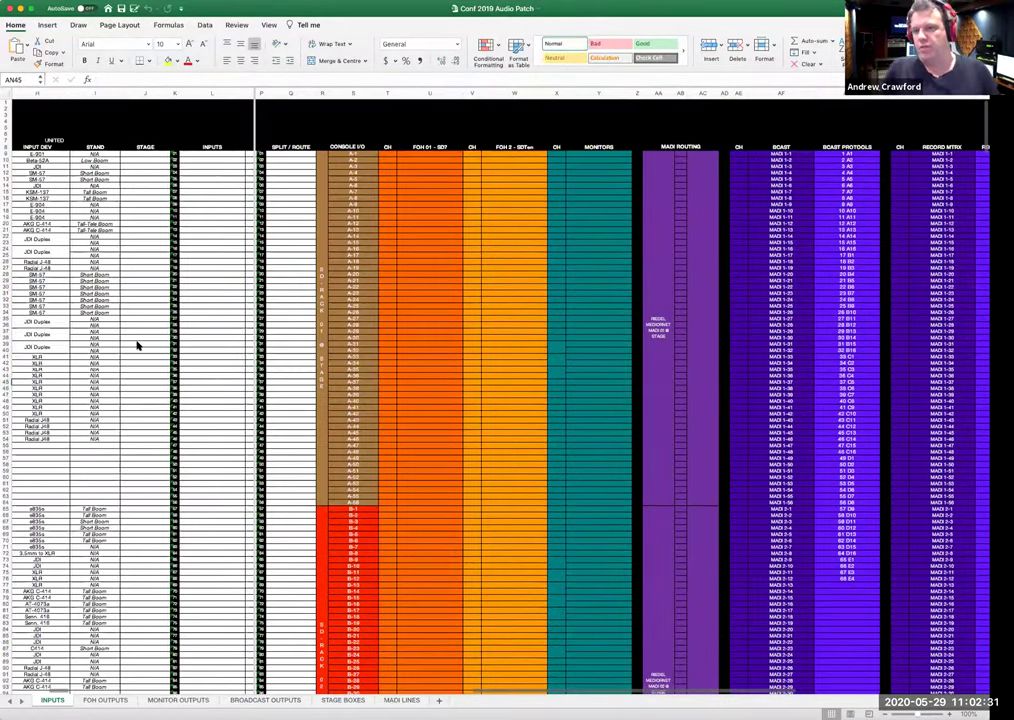
pyautogui.hscroll(-6, 137, 345)
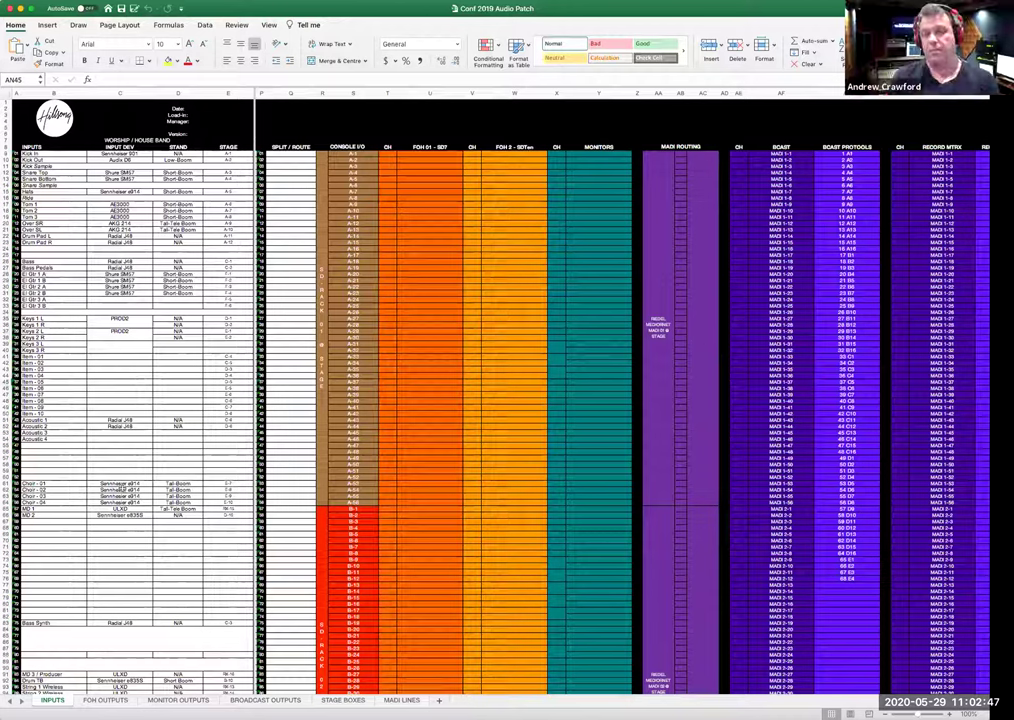
# - Review each band's input list once more against the console columns, ending at the Worship / House Band list
pyautogui.hscroll(5, 136, 476)
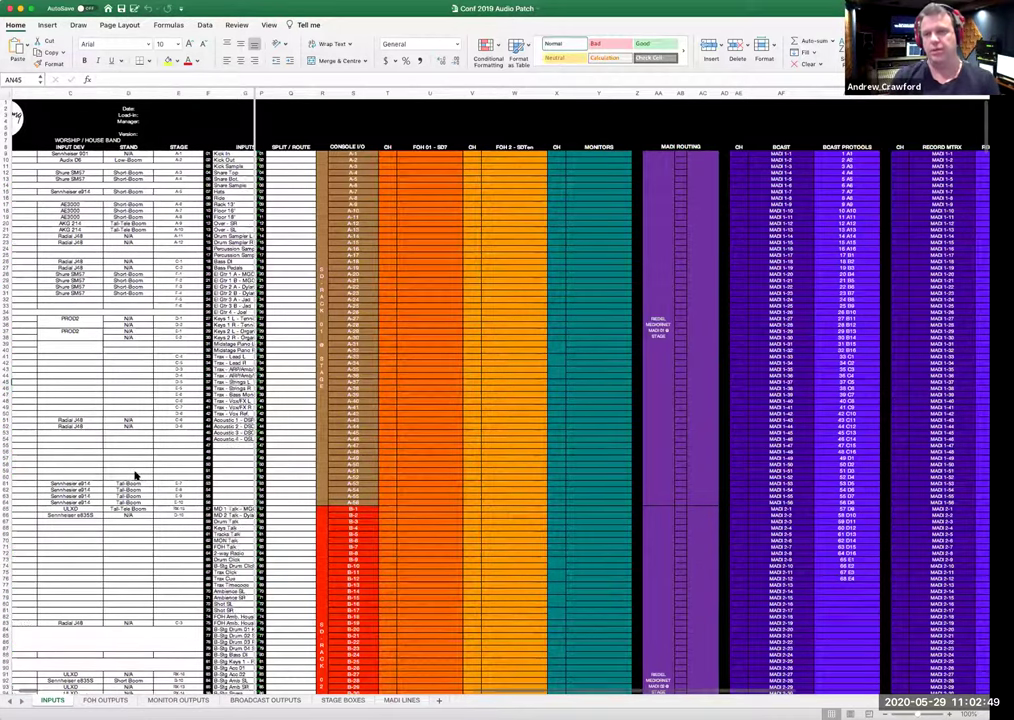
pyautogui.hscroll(10, 136, 476)
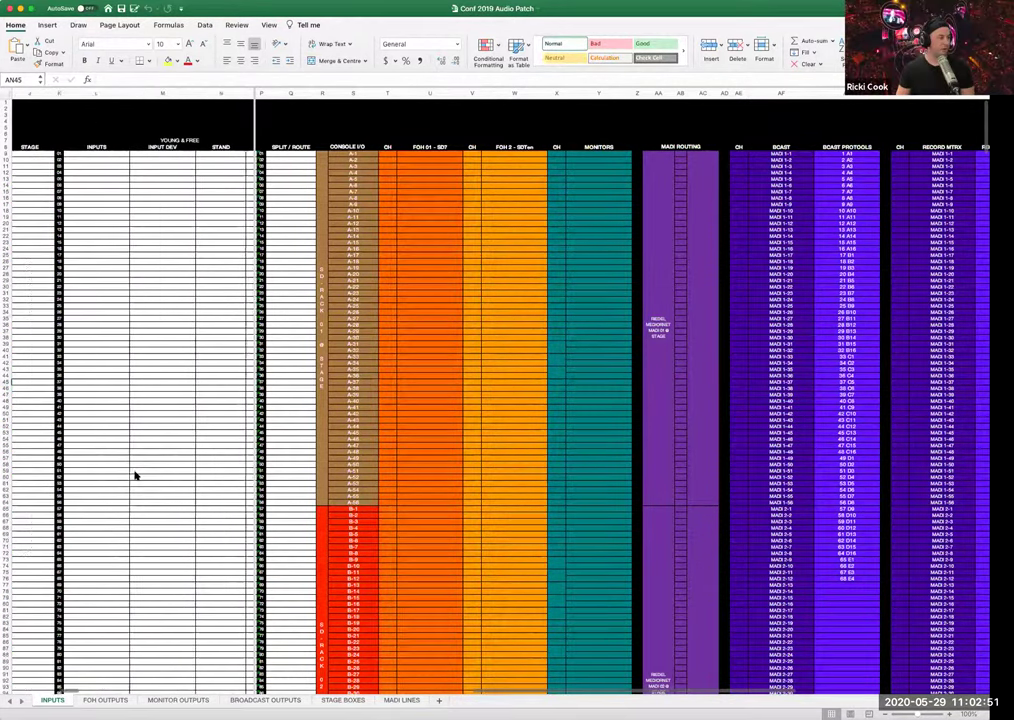
pyautogui.hscroll(1, 136, 476)
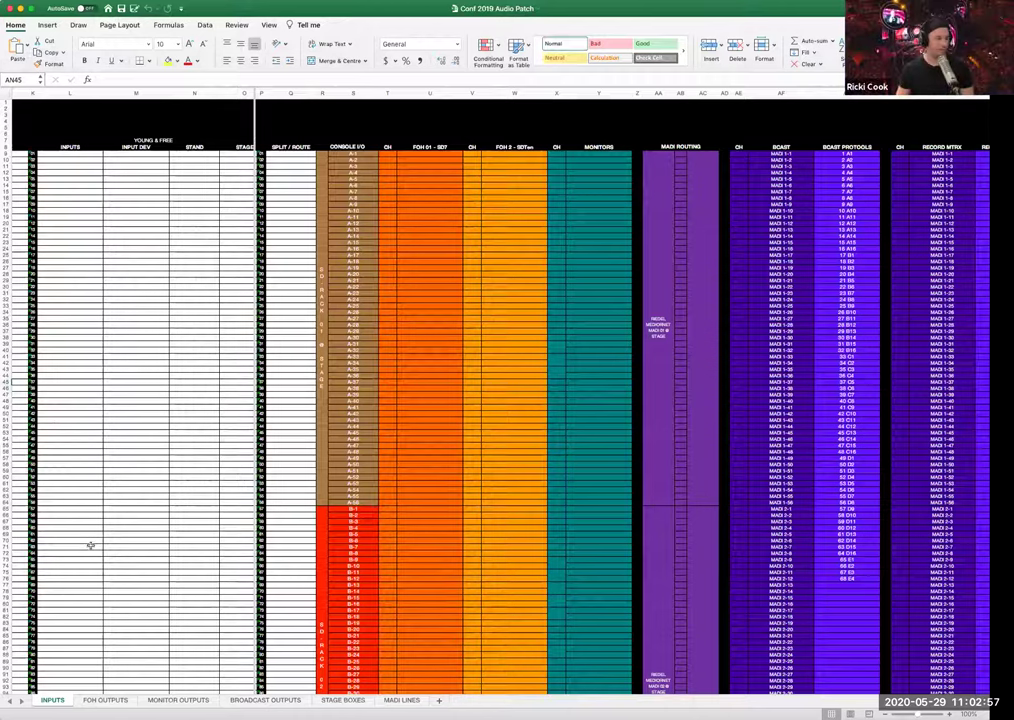
pyautogui.hscroll(-2, 92, 548)
pyautogui.hscroll(-8, 91, 549)
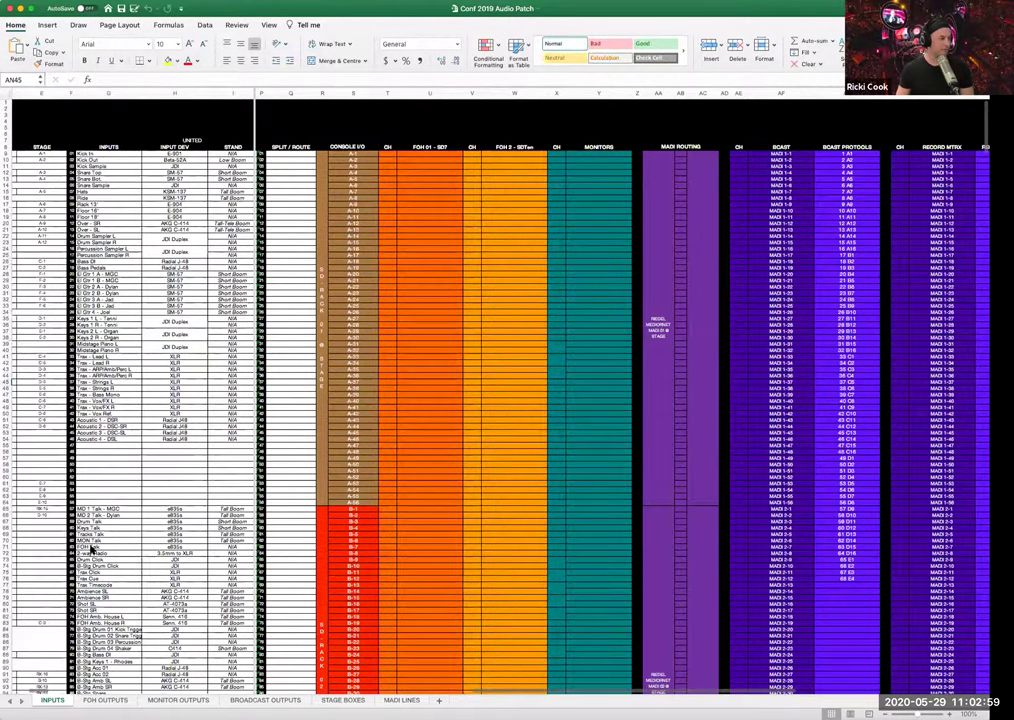
pyautogui.hscroll(-5, 91, 549)
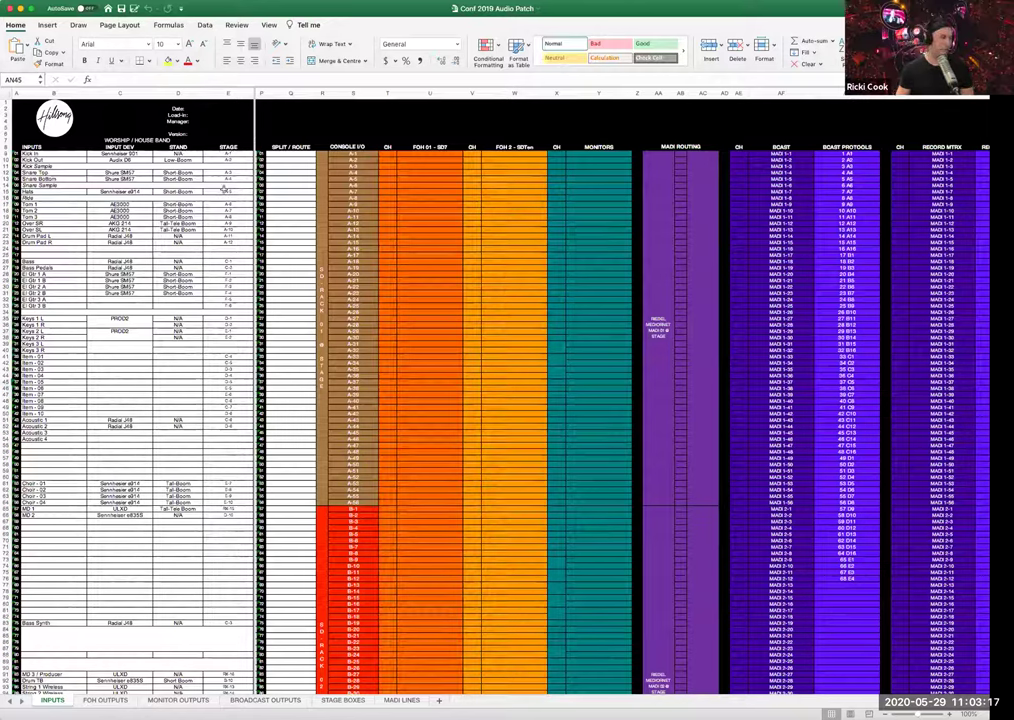
# - Check the Worship / House Band stage patch assignments from the drum inputs down to the vocal and MC rows
pyautogui.scroll(-5, 222, 418)
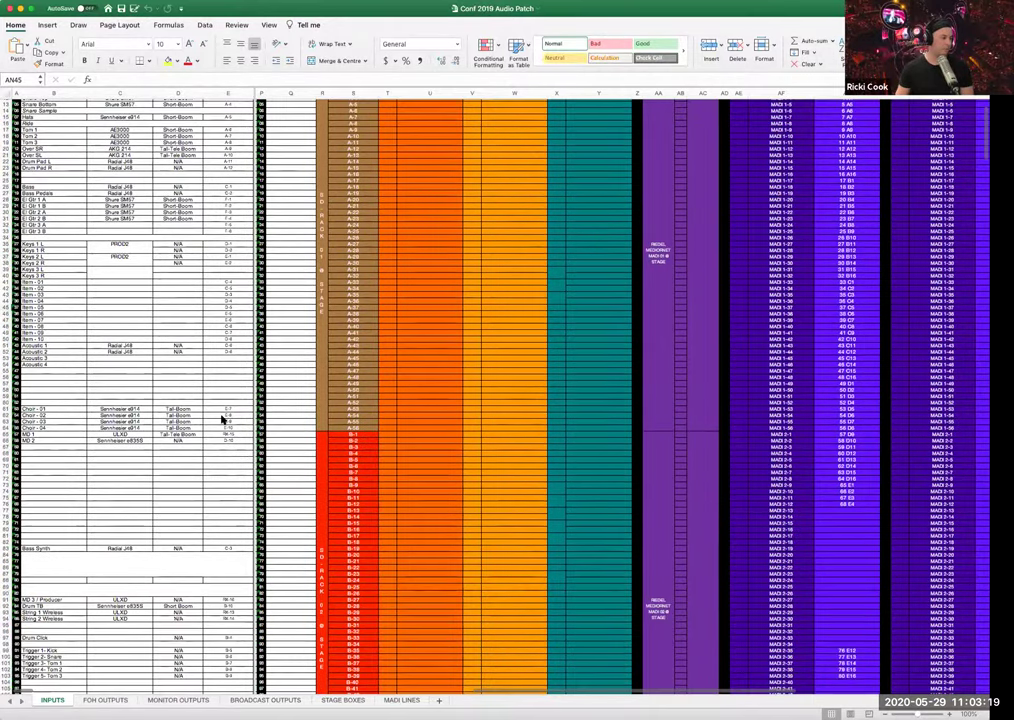
pyautogui.scroll(-1, 222, 418)
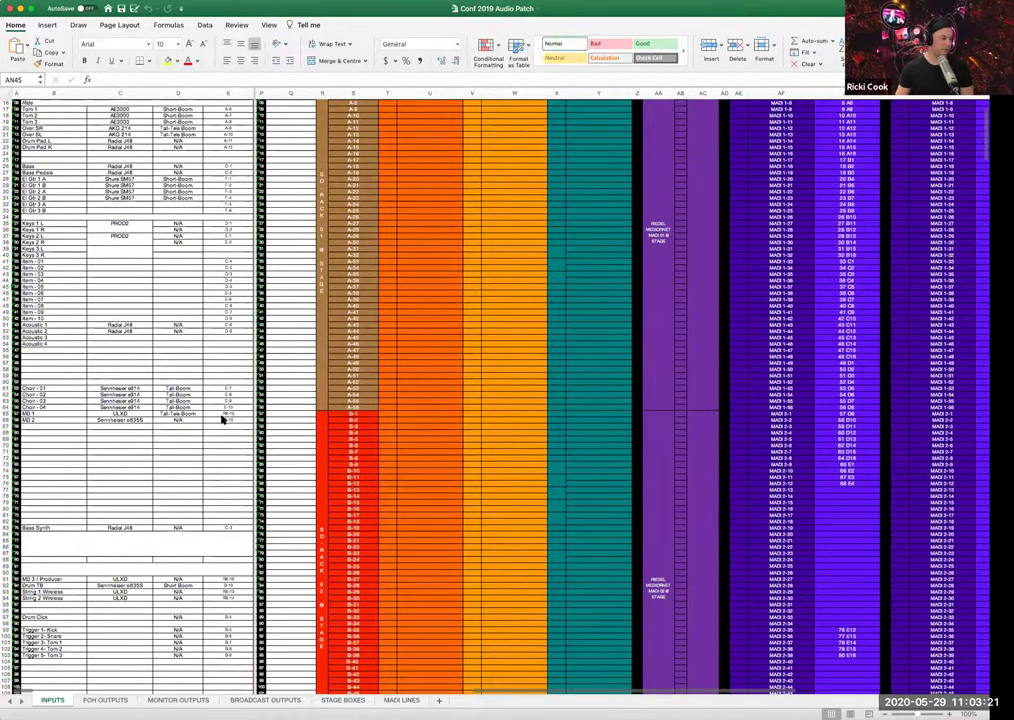
pyautogui.scroll(-3, 222, 418)
pyautogui.scroll(-9, 233, 414)
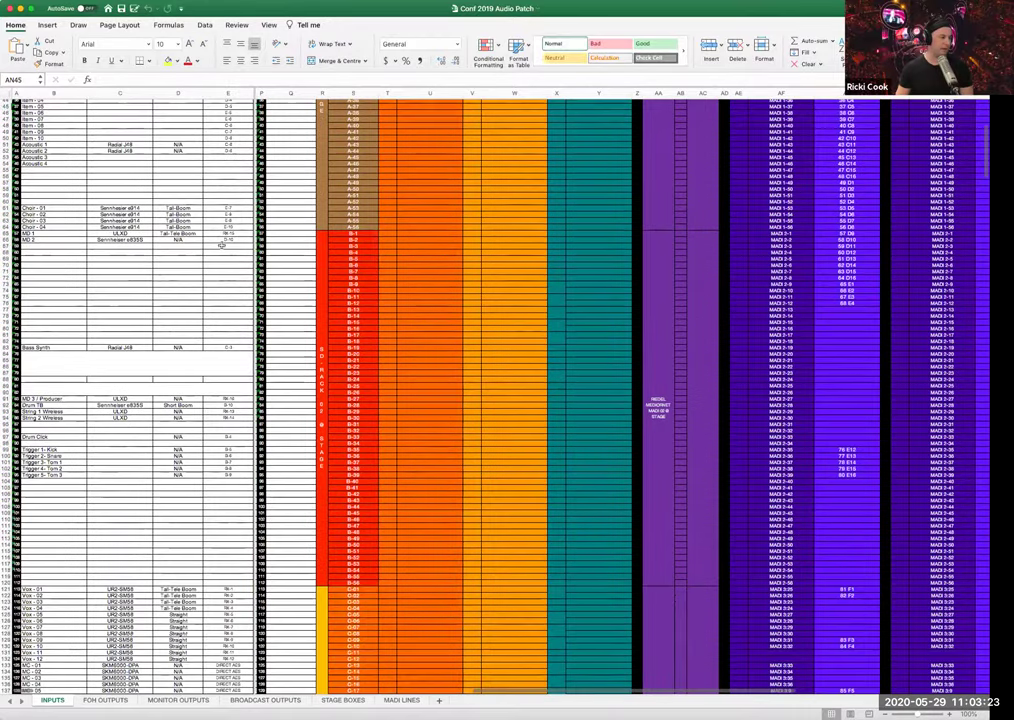
pyautogui.scroll(2, 233, 183)
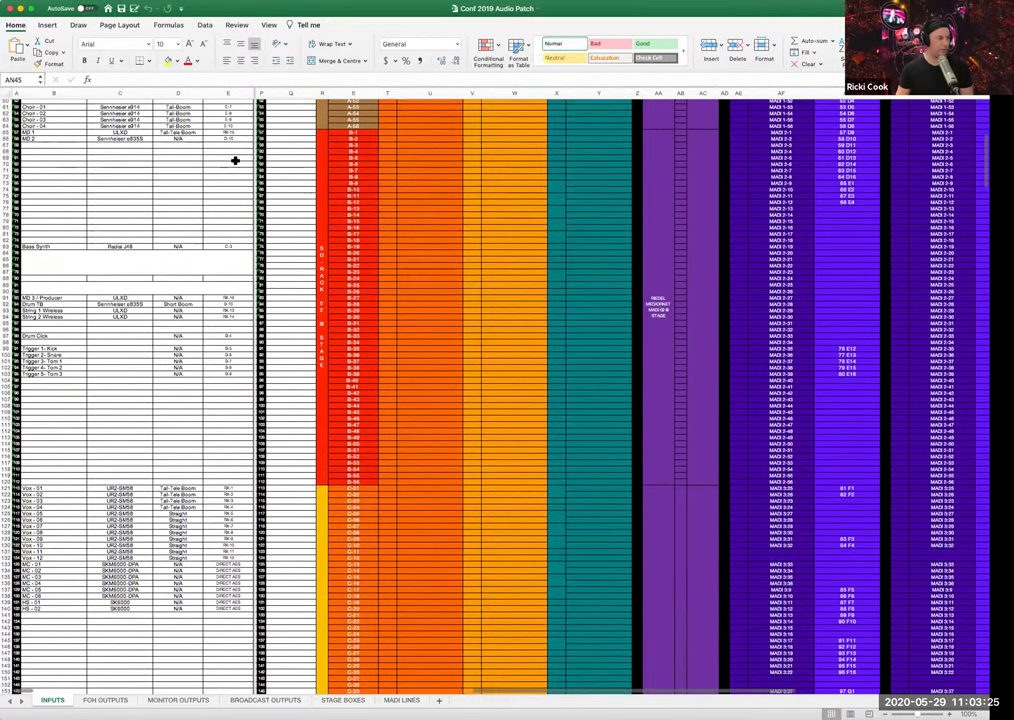
pyautogui.scroll(15, 235, 160)
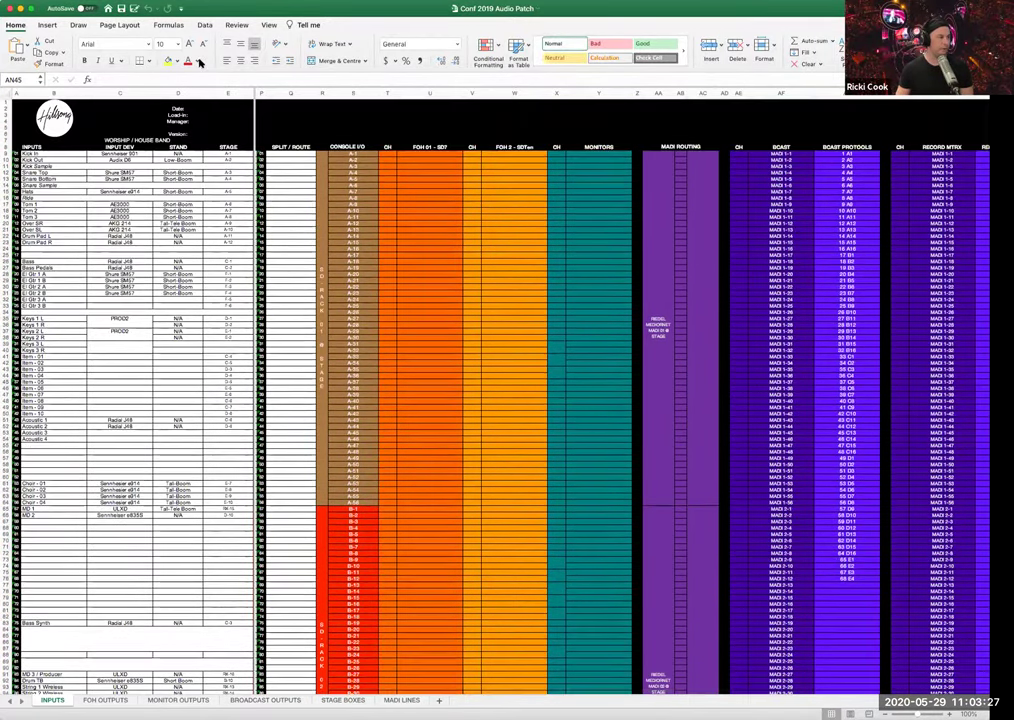
# - Fill the drum stage patch cells A-1 to A-12 brown and set their text colour to white
pyautogui.moveTo(215, 153); pyautogui.dragTo(215, 160)
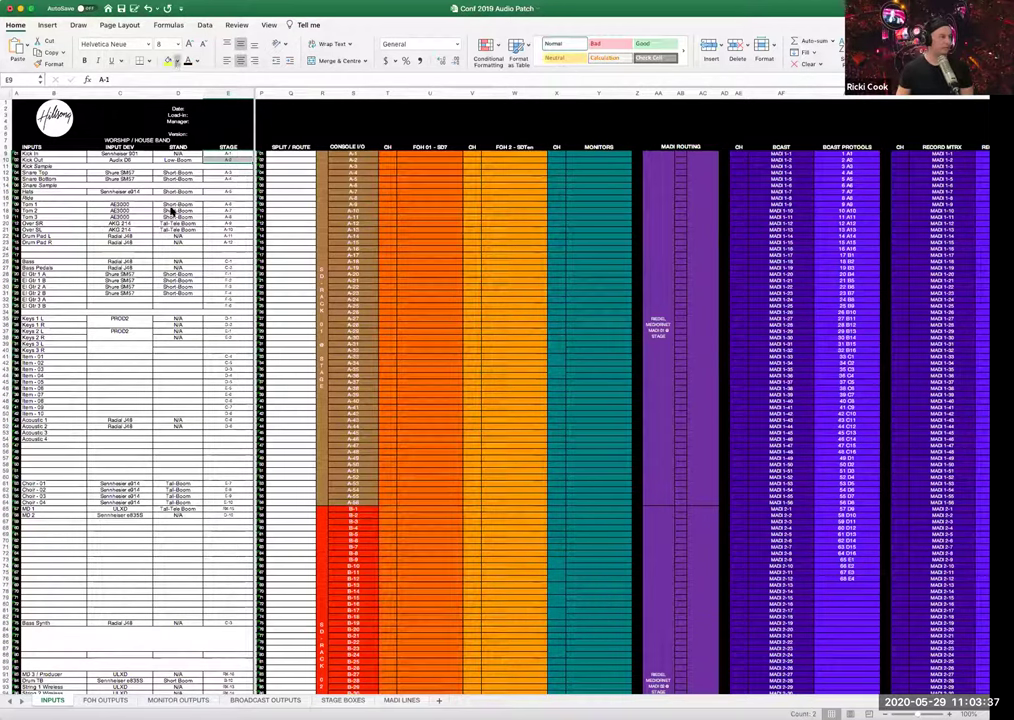
pyautogui.moveTo(220, 172); pyautogui.dragTo(220, 179)
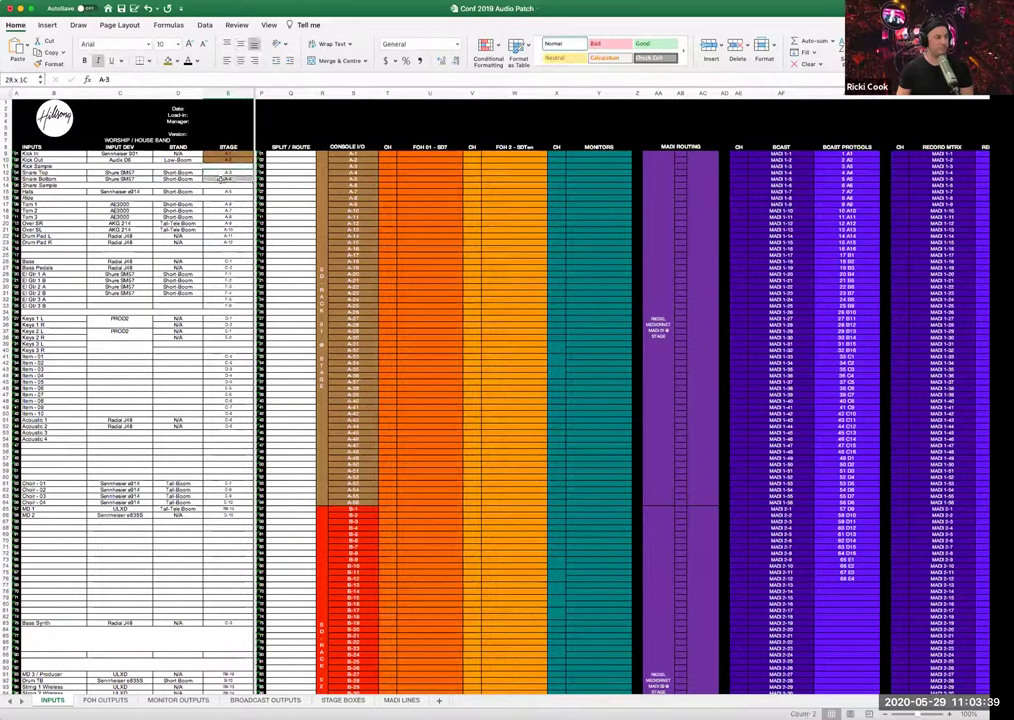
pyautogui.click(167, 60)
pyautogui.click(218, 192)
pyautogui.click(166, 61)
pyautogui.moveTo(235, 199); pyautogui.dragTo(233, 242)
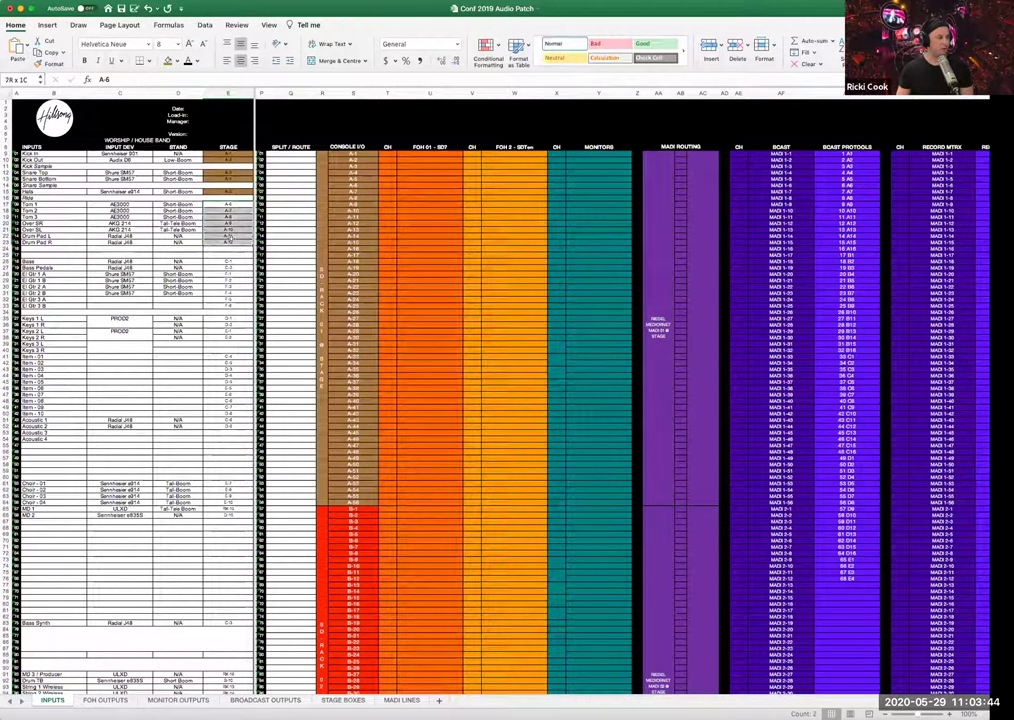
pyautogui.click(166, 61)
pyautogui.moveTo(215, 153); pyautogui.dragTo(215, 242)
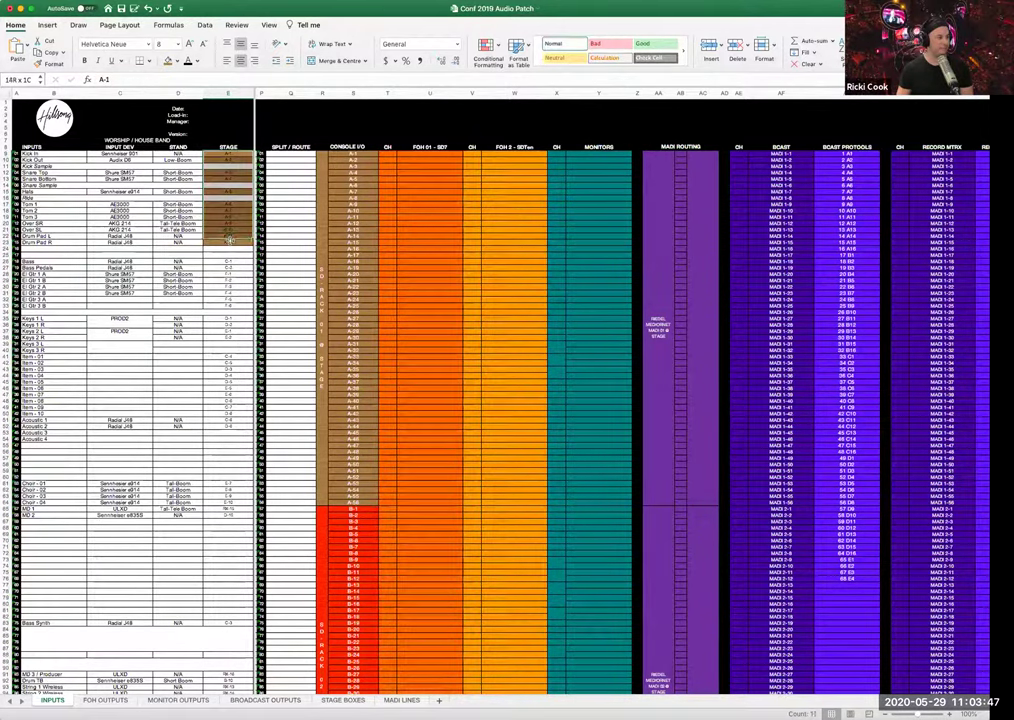
pyautogui.click(166, 61)
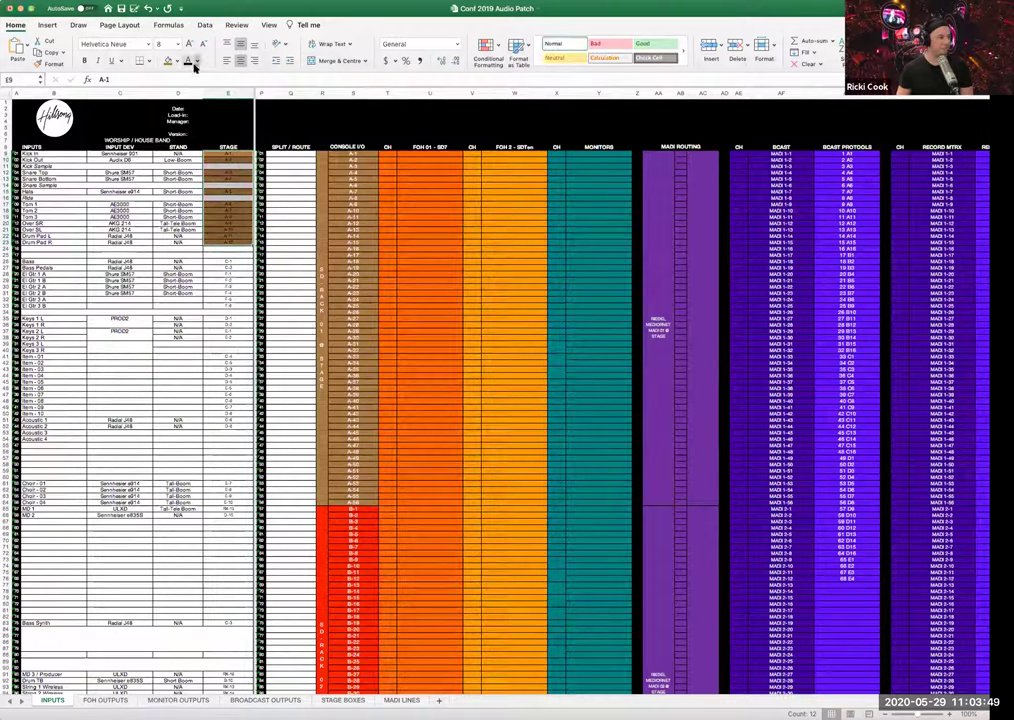
# - Fill the Bass and Bass Pedals stage patch cells, C-1 and C-2, with orange
pyautogui.click(221, 258)
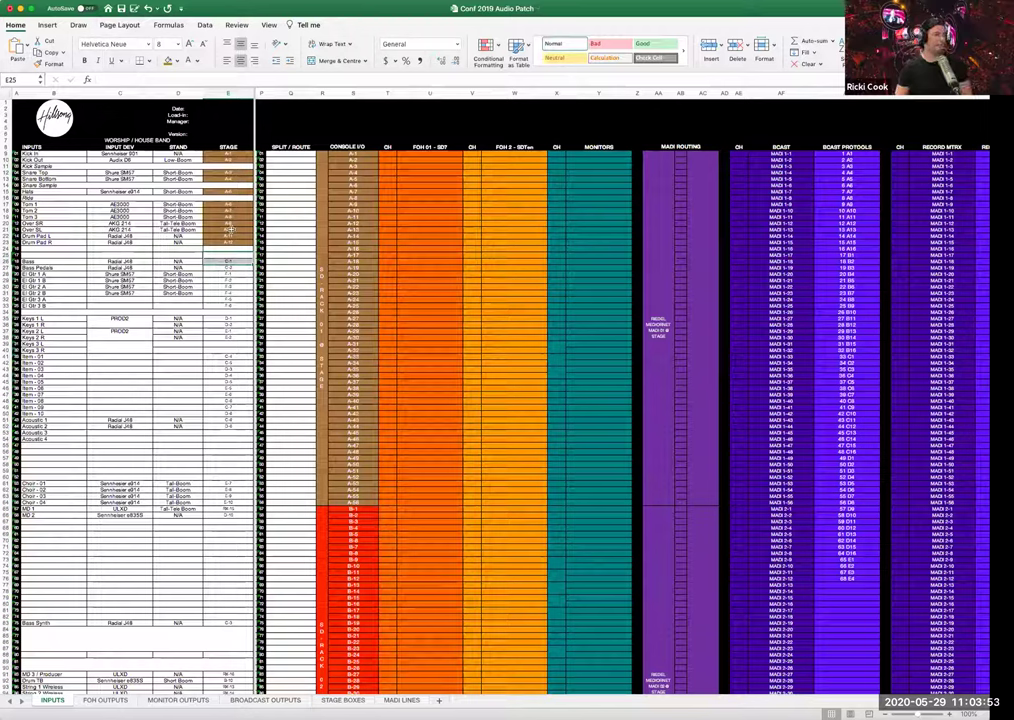
pyautogui.click(229, 274)
pyautogui.click(229, 263)
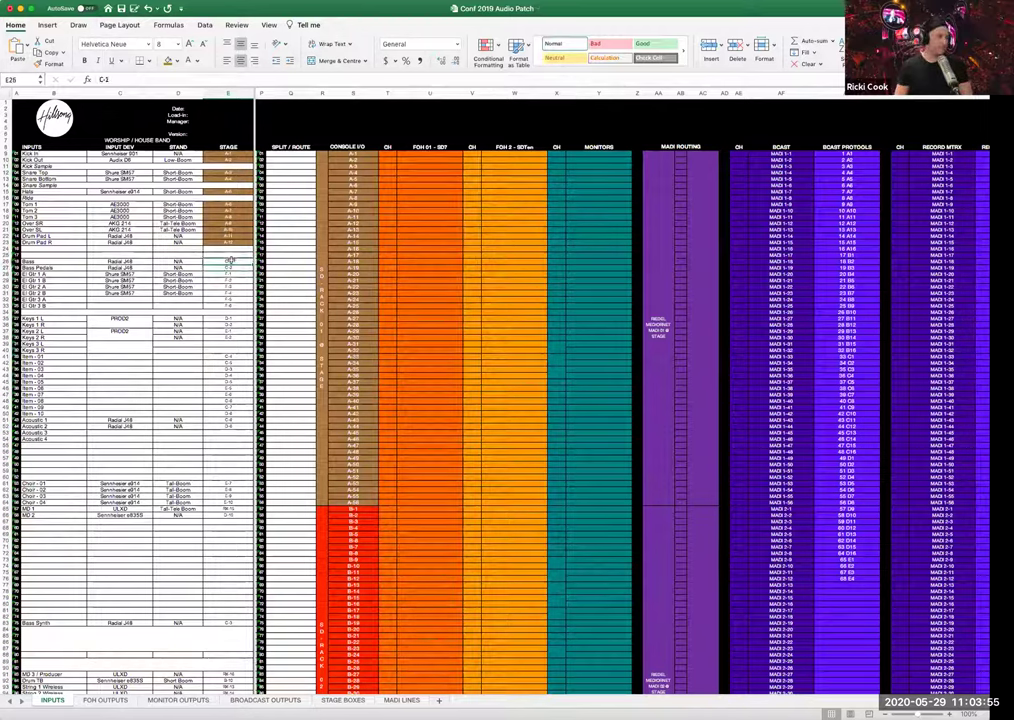
pyautogui.doubleClick(215, 264)
pyautogui.press('Escape')
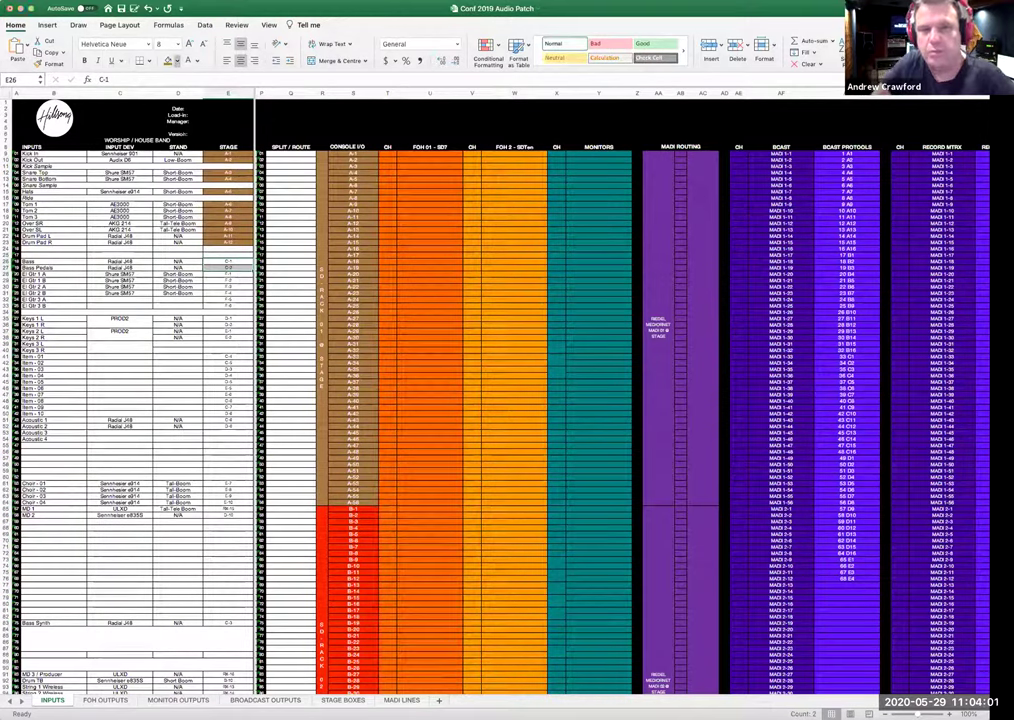
pyautogui.click(210, 292)
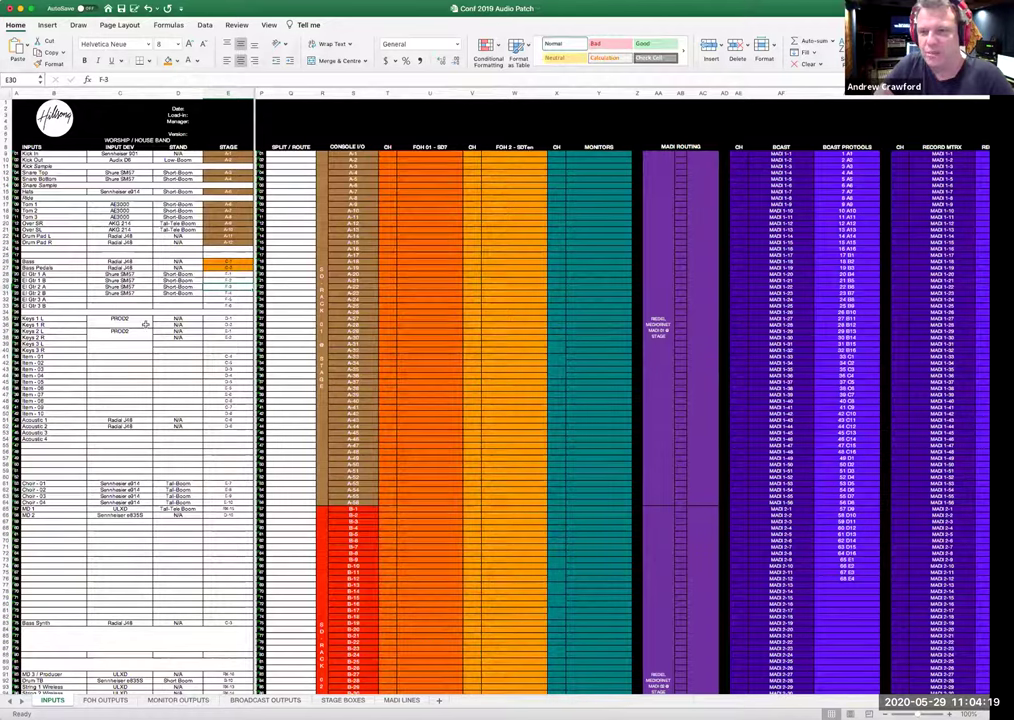
# - Check the drum pad, overhead and Tom 3 rows in the Worship / House Band input list
pyautogui.click(45, 237)
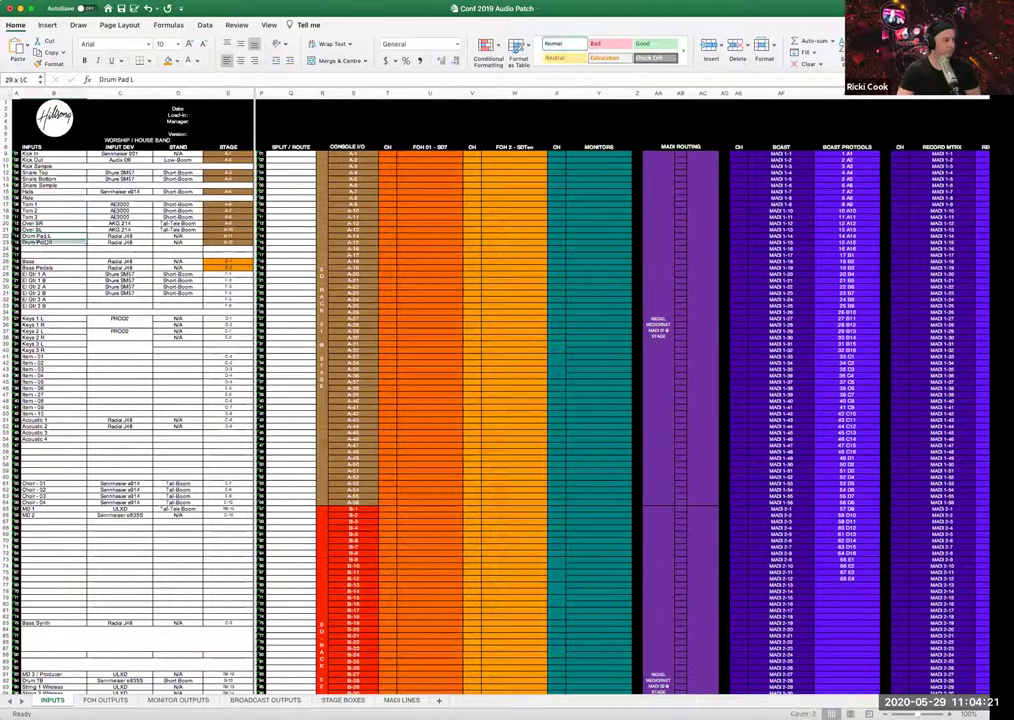
pyautogui.click(44, 223)
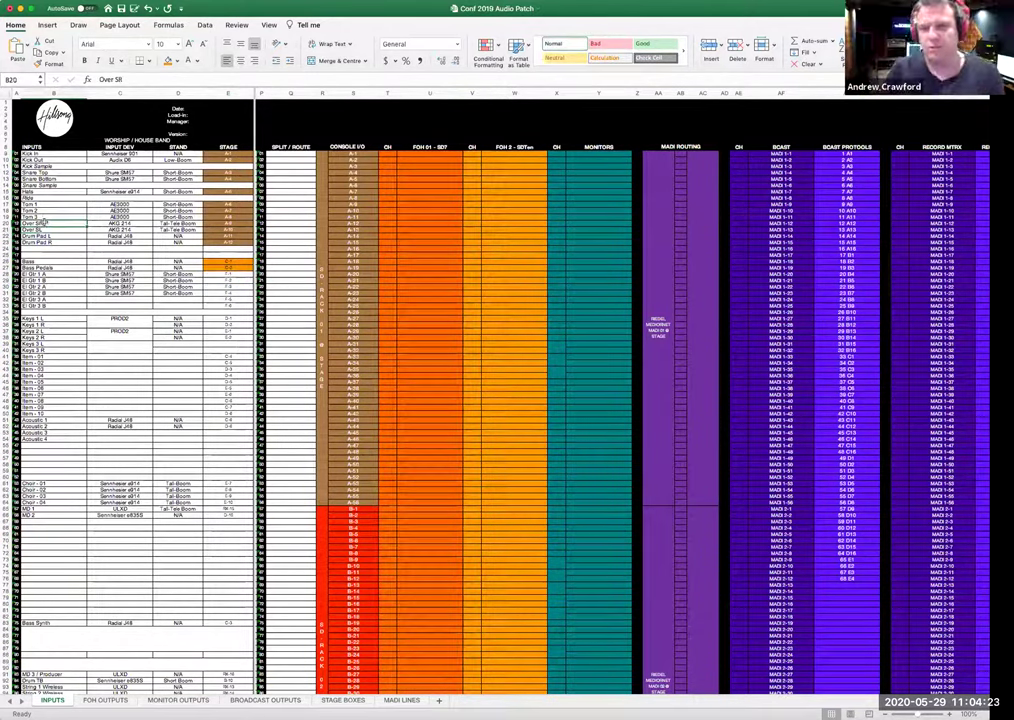
pyautogui.moveTo(44, 223); pyautogui.dragTo(50, 224)
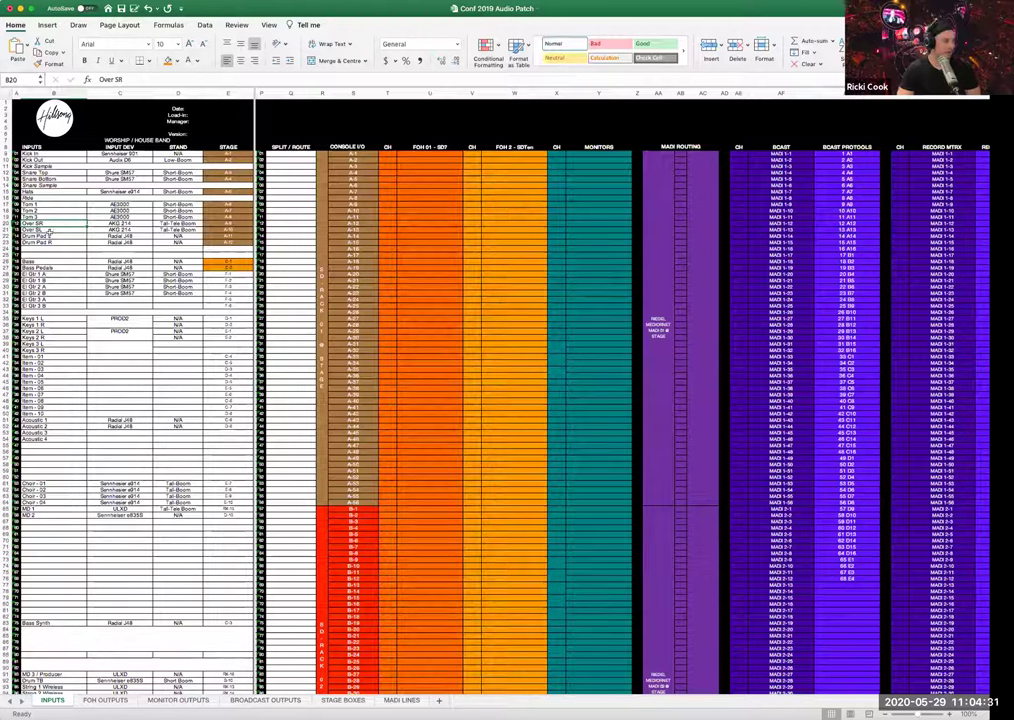
pyautogui.click(50, 236)
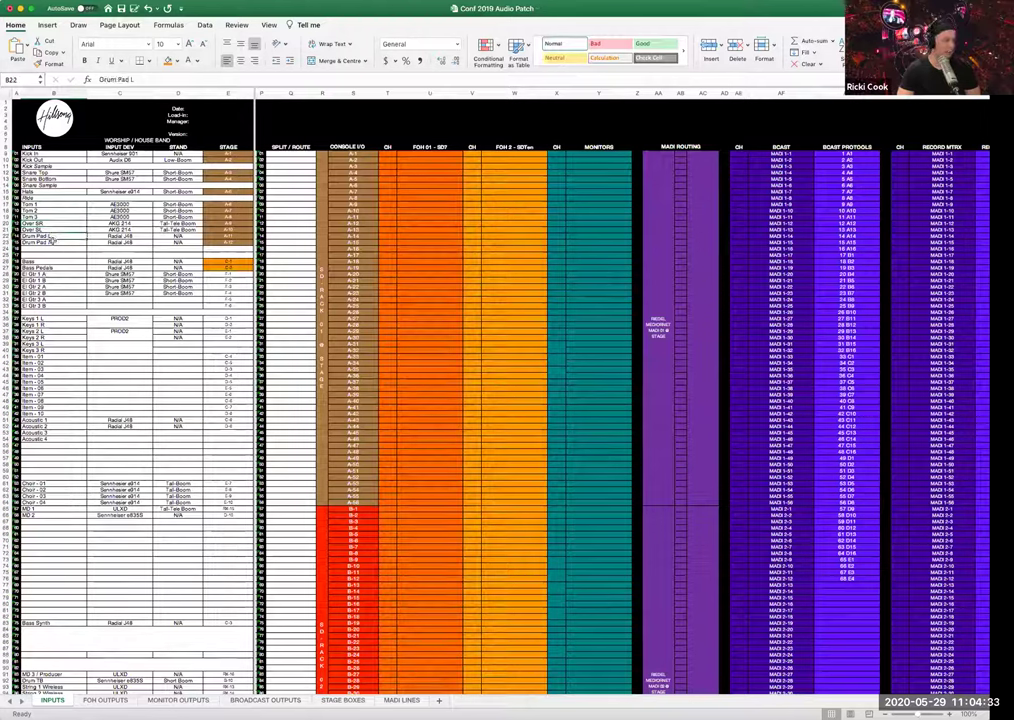
pyautogui.click(50, 229)
pyautogui.click(50, 223)
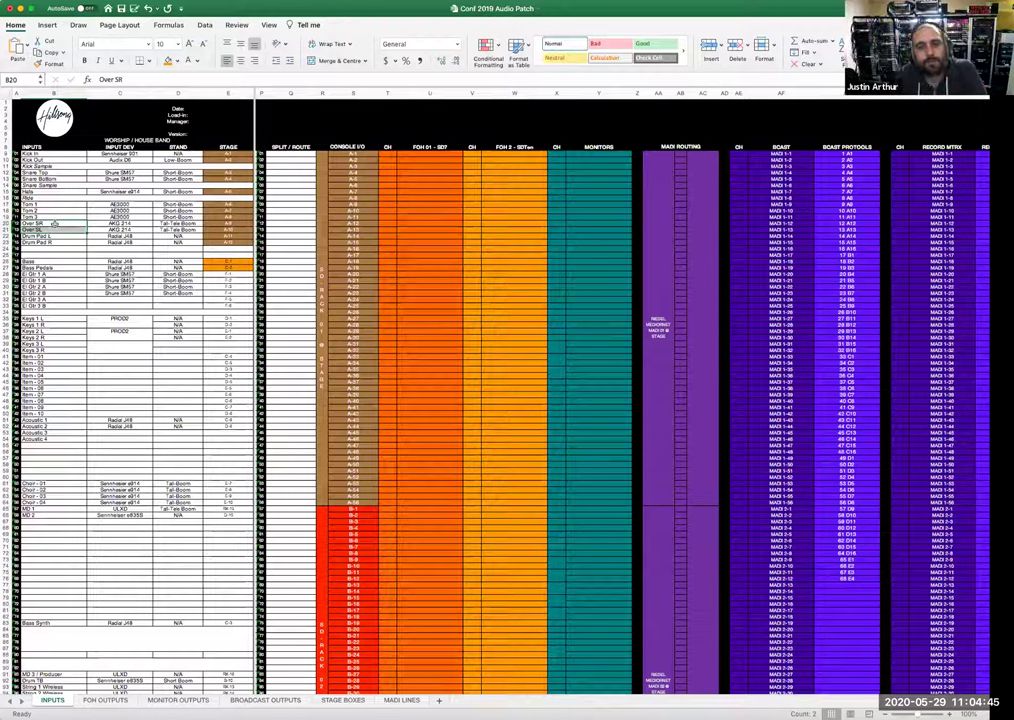
pyautogui.click(52, 216)
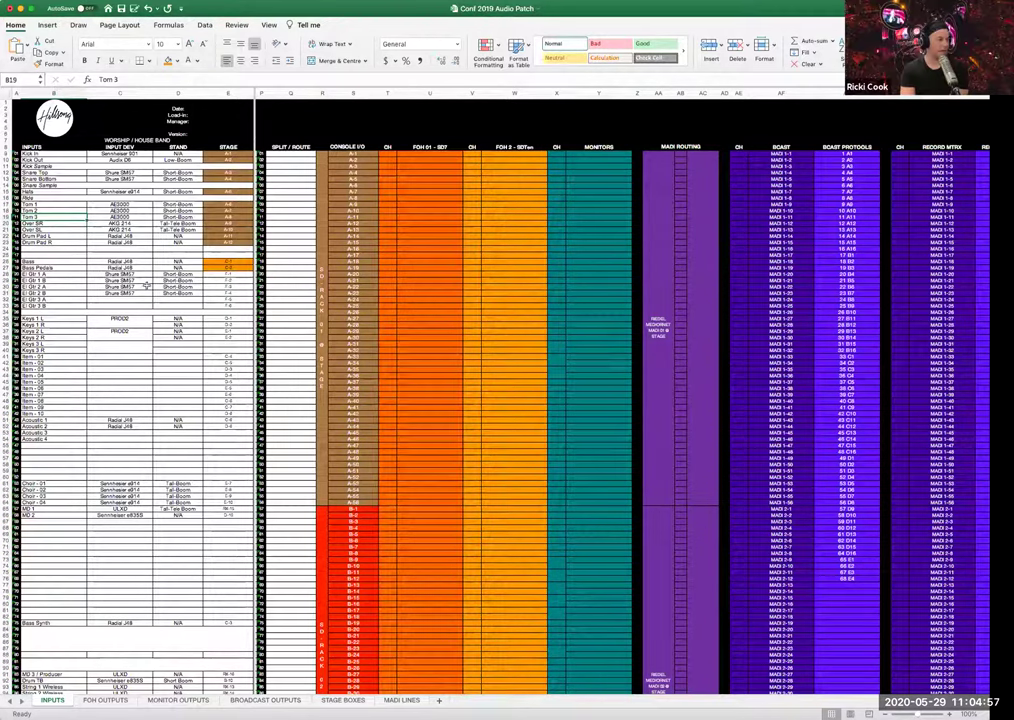
# - Examine the console I/O column and the front-of-house channel cells beside SD Rack 01 inputs A-1 to A-56
pyautogui.hscroll(2, 341, 298)
pyautogui.hscroll(1, 341, 298)
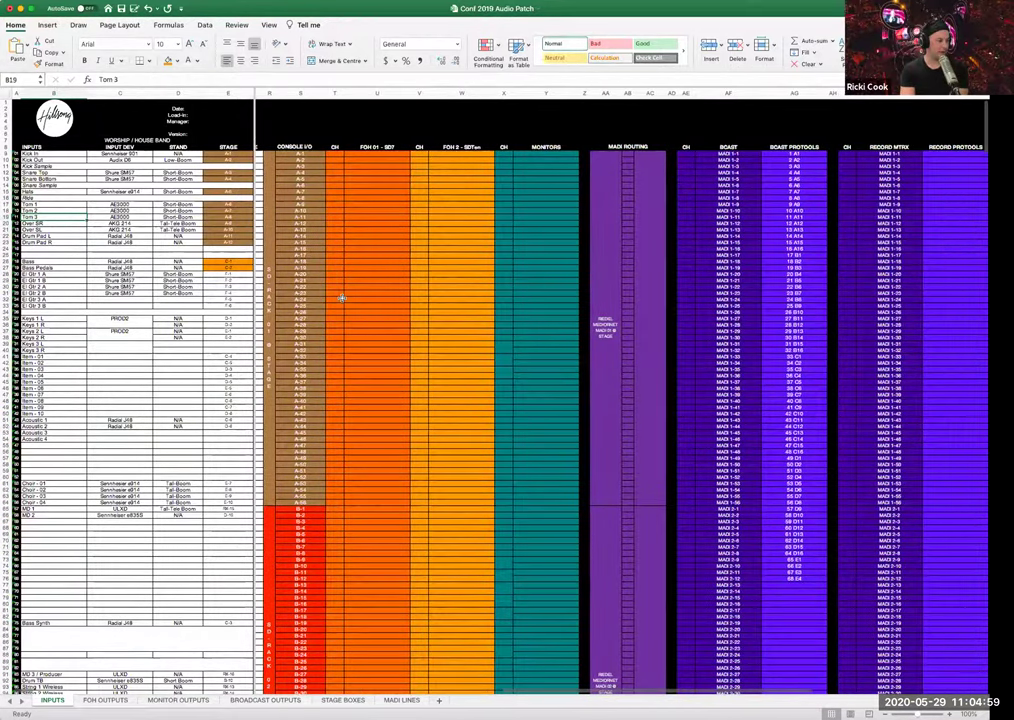
pyautogui.hscroll(1, 341, 298)
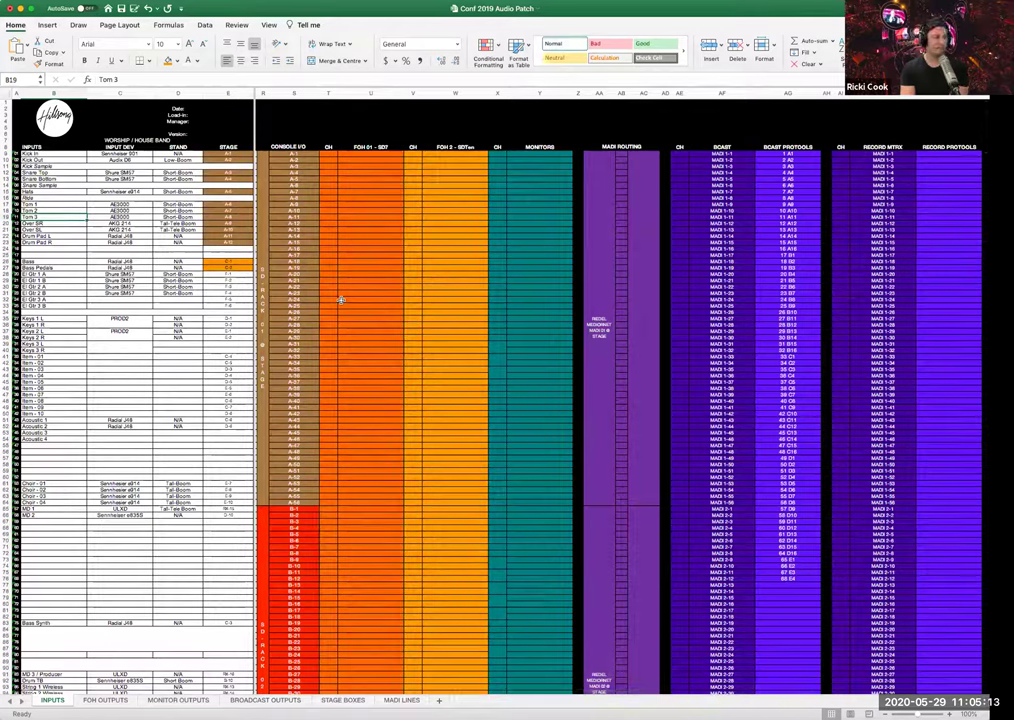
pyautogui.click(300, 153)
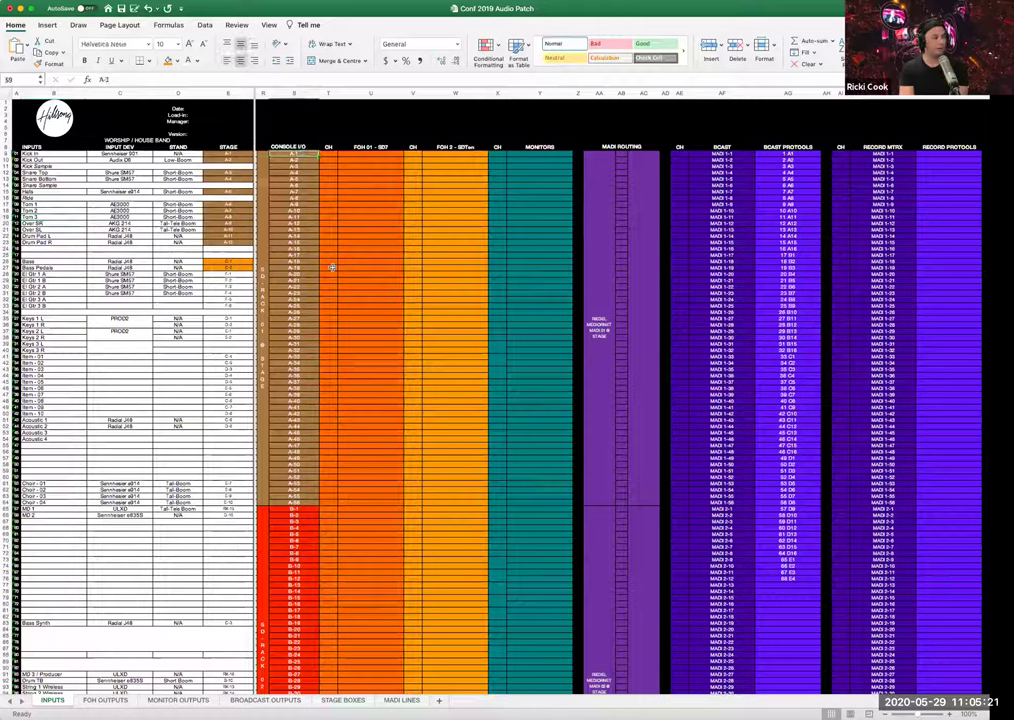
pyautogui.hscroll(-2, 329, 262)
pyautogui.hscroll(2, 329, 262)
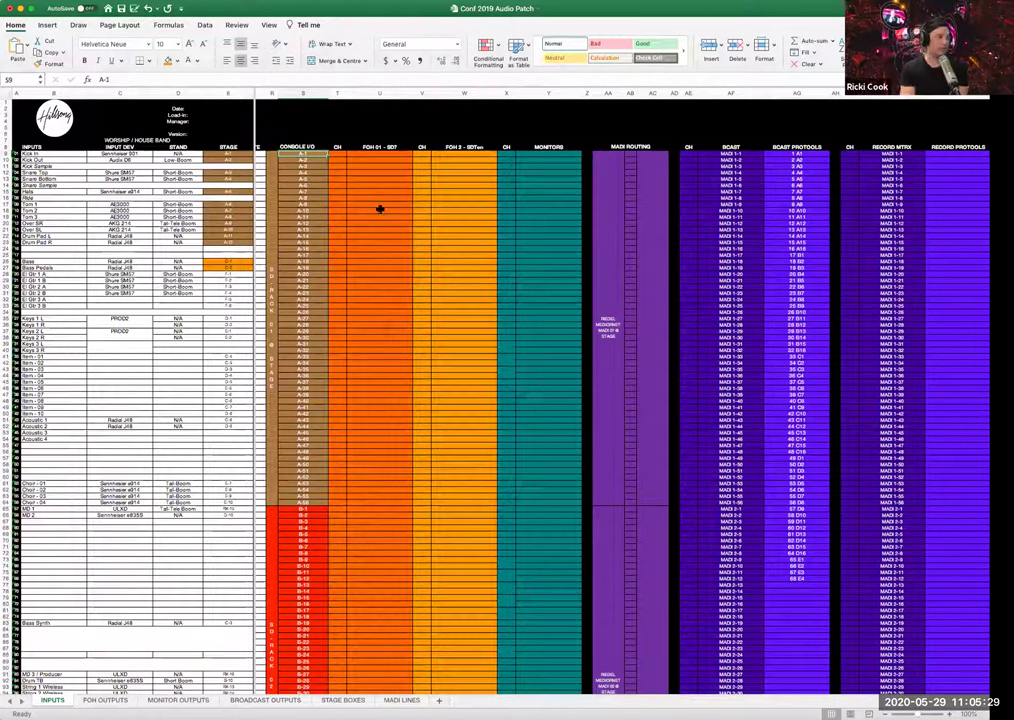
pyautogui.click(341, 155)
pyautogui.moveTo(343, 172); pyautogui.dragTo(338, 292)
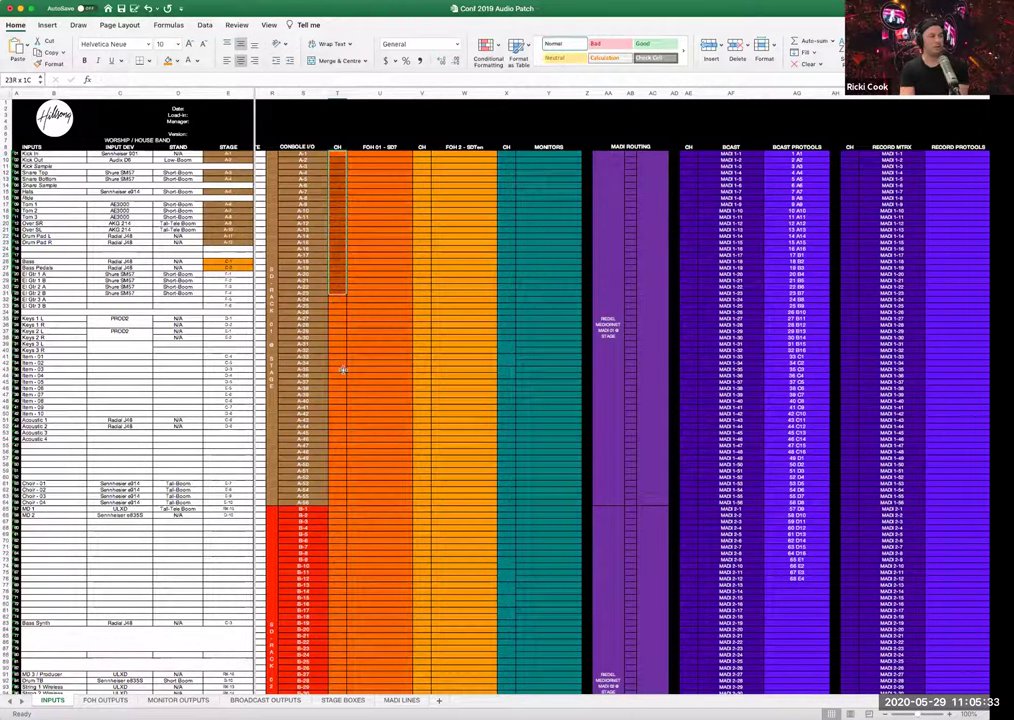
pyautogui.moveTo(342, 370); pyautogui.dragTo(340, 375)
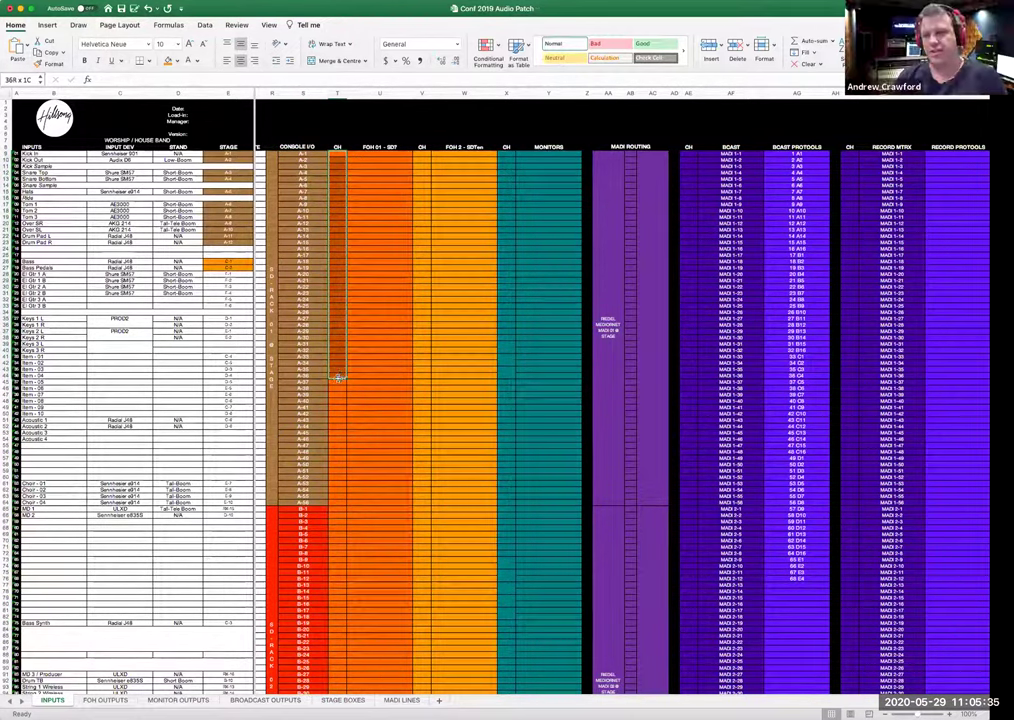
pyautogui.click(337, 381)
pyautogui.moveTo(330, 154); pyautogui.dragTo(335, 507)
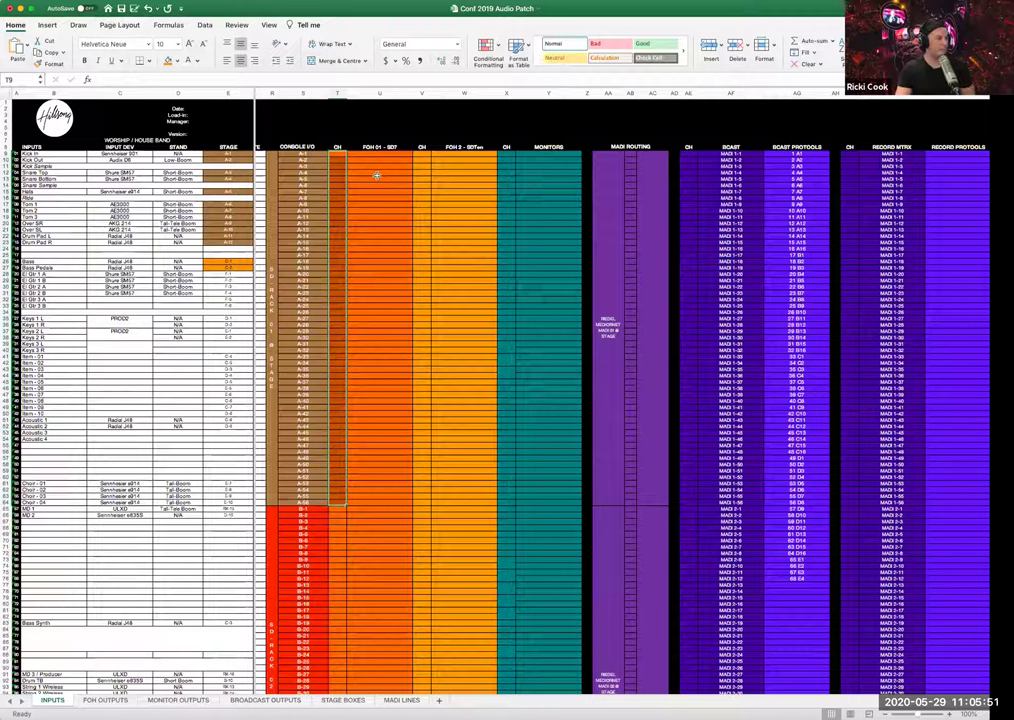
pyautogui.moveTo(337, 152); pyautogui.dragTo(341, 502)
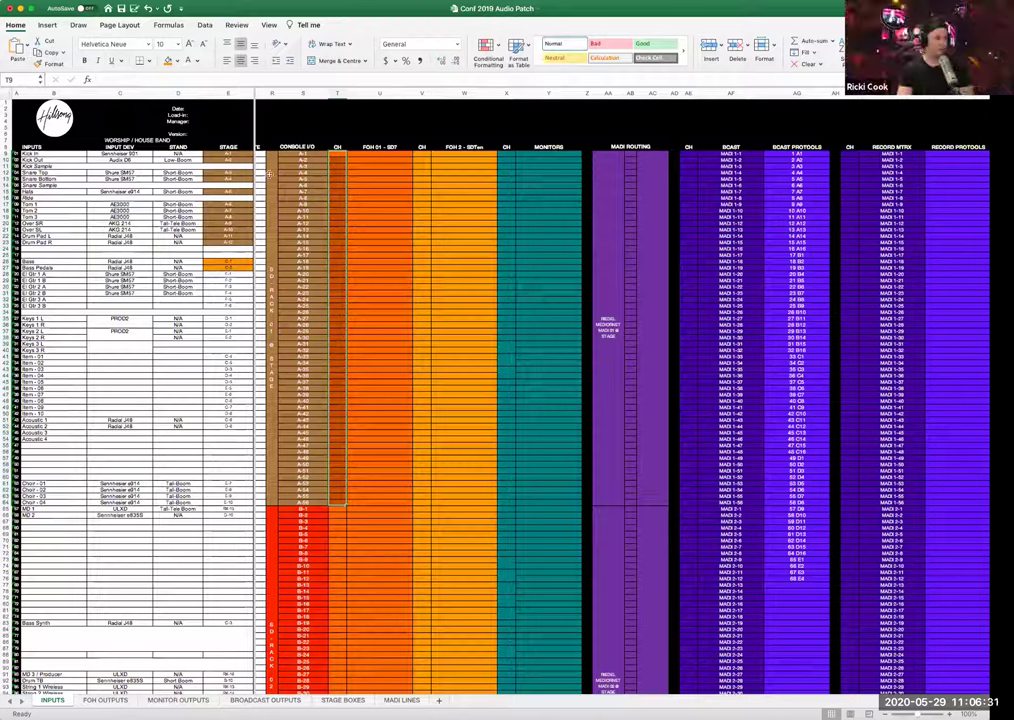
# - Compare the FOH 01 - SD7 column with the FOH 2 - SDTen column
pyautogui.click(386, 157)
pyautogui.moveTo(386, 150); pyautogui.dragTo(385, 575)
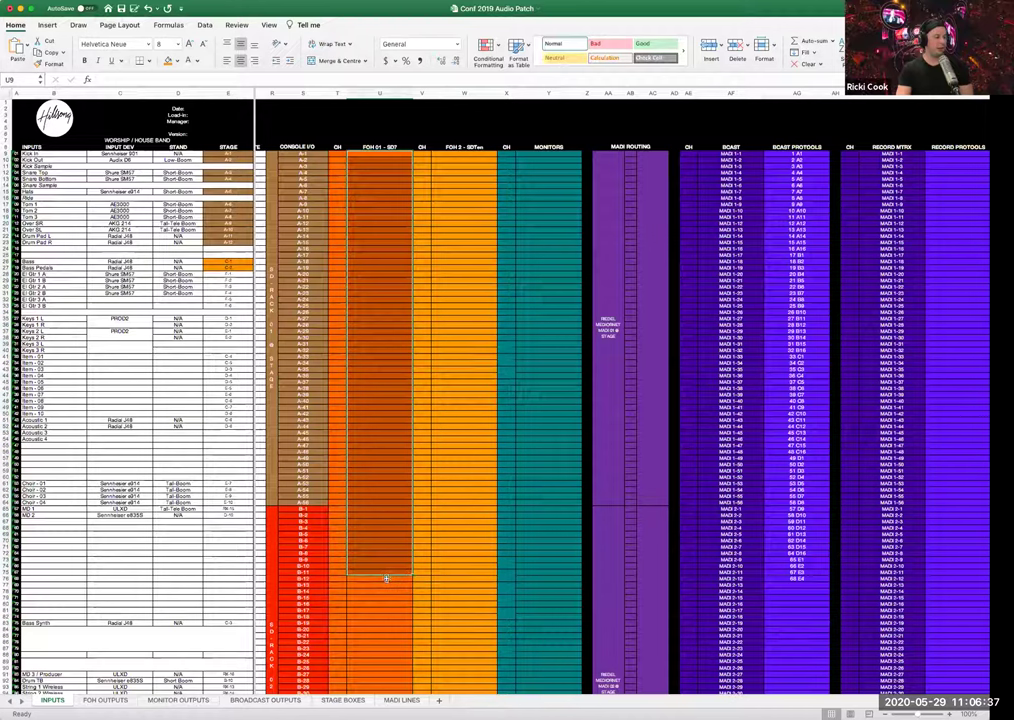
pyautogui.click(439, 223)
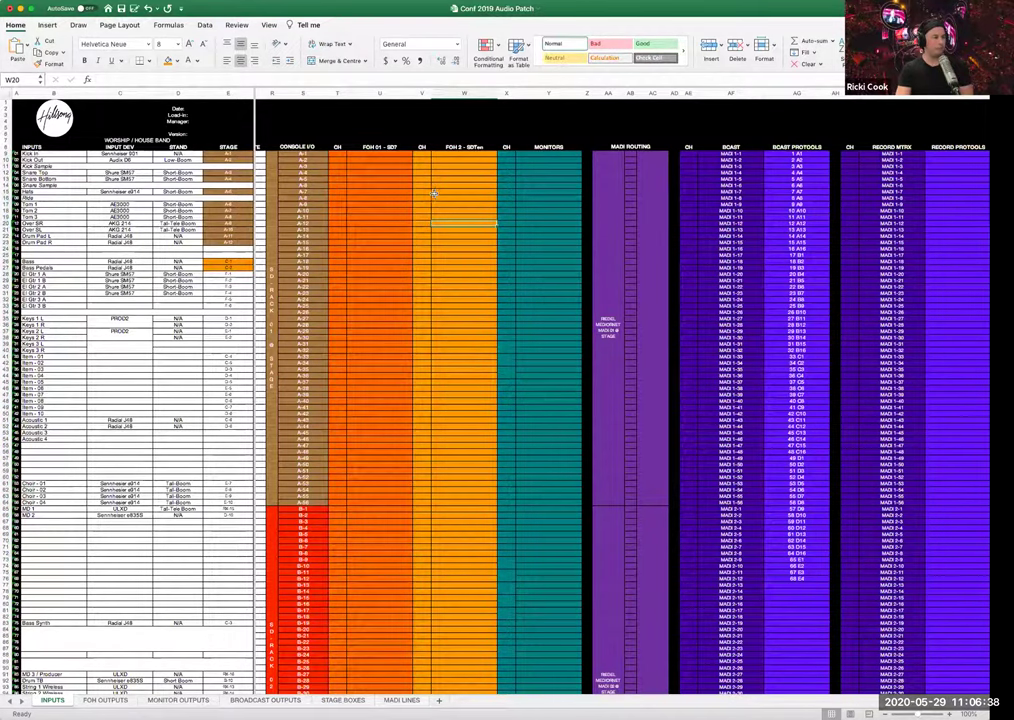
pyautogui.click(380, 148)
pyautogui.click(440, 148)
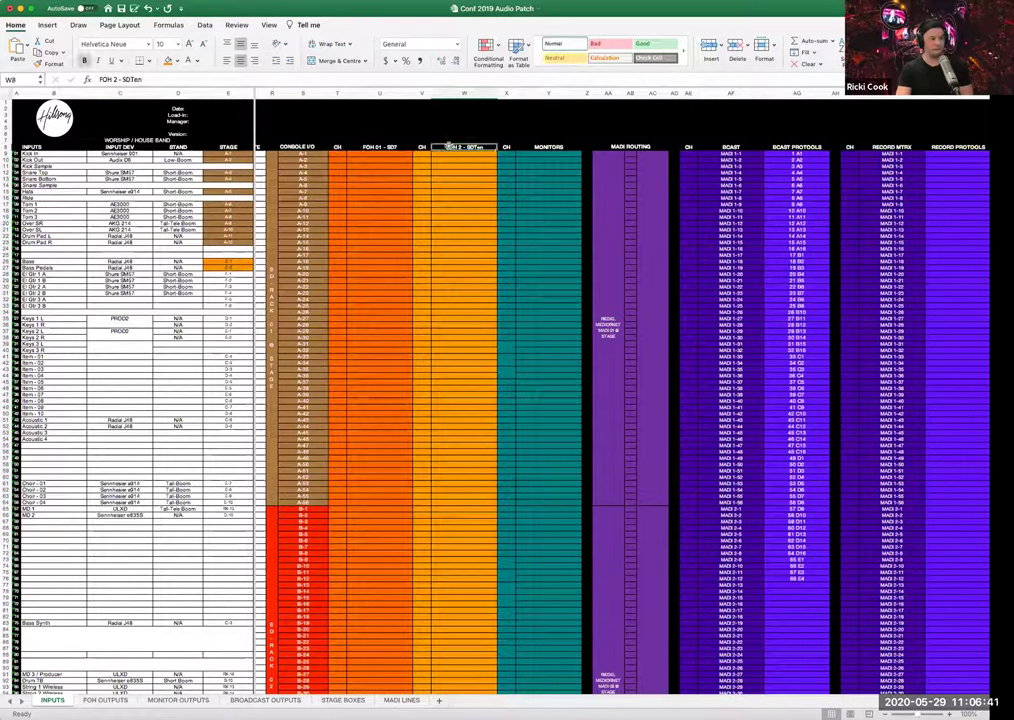
pyautogui.click(380, 148)
pyautogui.moveTo(386, 153); pyautogui.dragTo(386, 257)
pyautogui.click(439, 223)
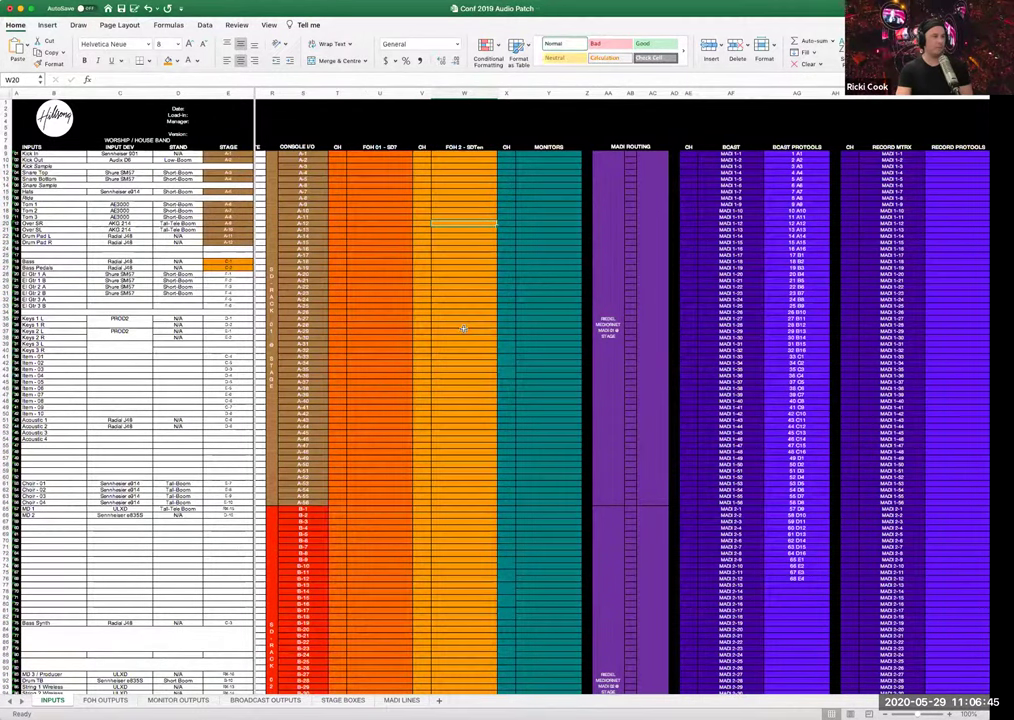
# - Examine the monitors column and the Riedel MediorNet MADI 01 block in the MADI routing section
pyautogui.hscroll(2, 463, 328)
pyautogui.hscroll(2, 463, 328)
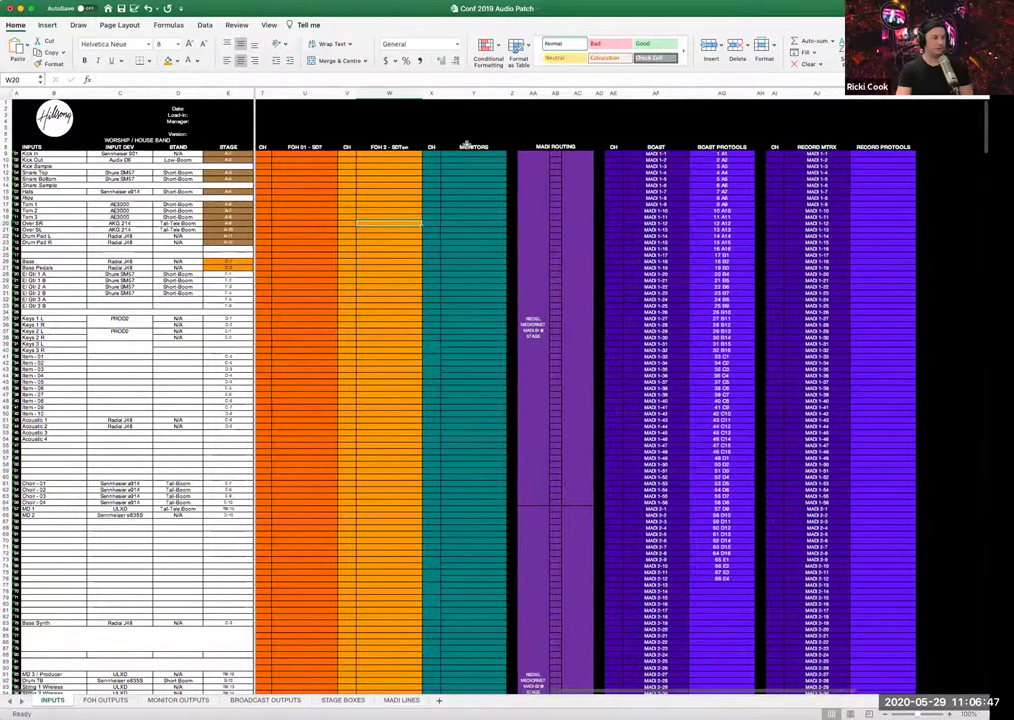
pyautogui.moveTo(473, 148); pyautogui.dragTo(478, 335)
pyautogui.click(478, 335)
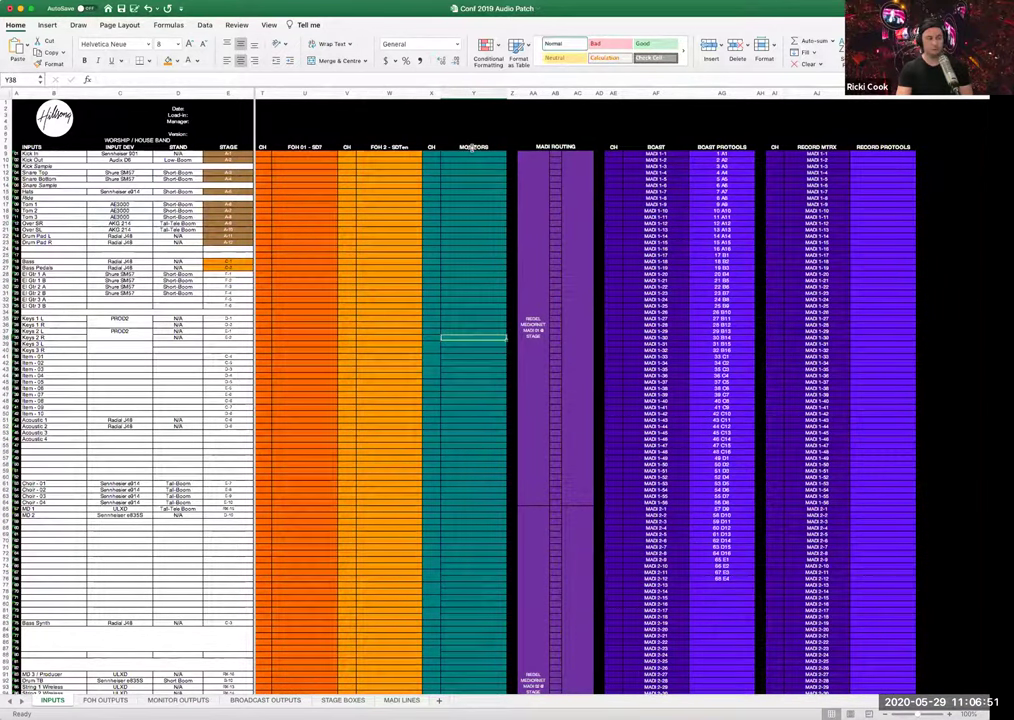
pyautogui.click(530, 284)
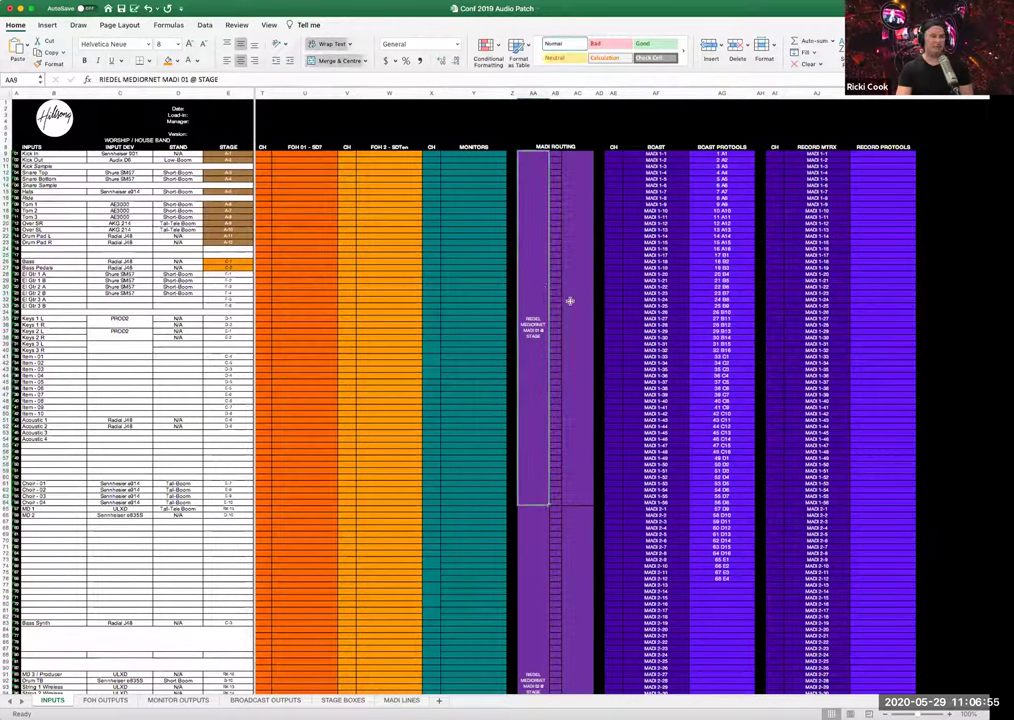
pyautogui.click(572, 299)
pyautogui.click(544, 327)
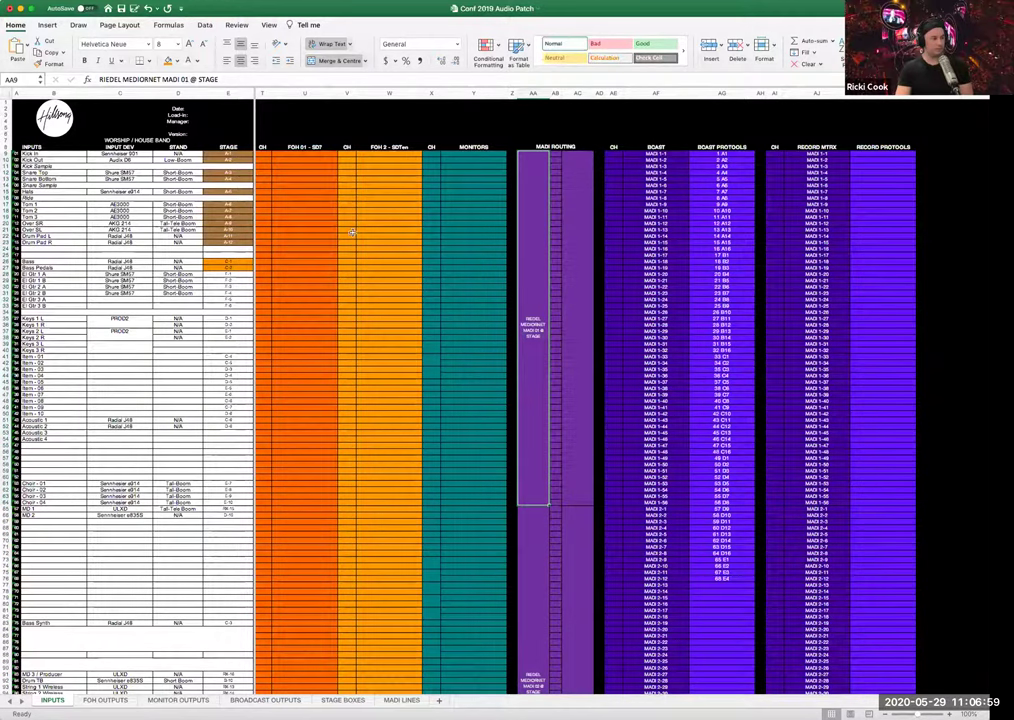
# - Review the routing from the console I/O column across to the broadcast, record matrix and record Pro Tools columns
pyautogui.hscroll(-1, 350, 261)
pyautogui.hscroll(-5, 350, 261)
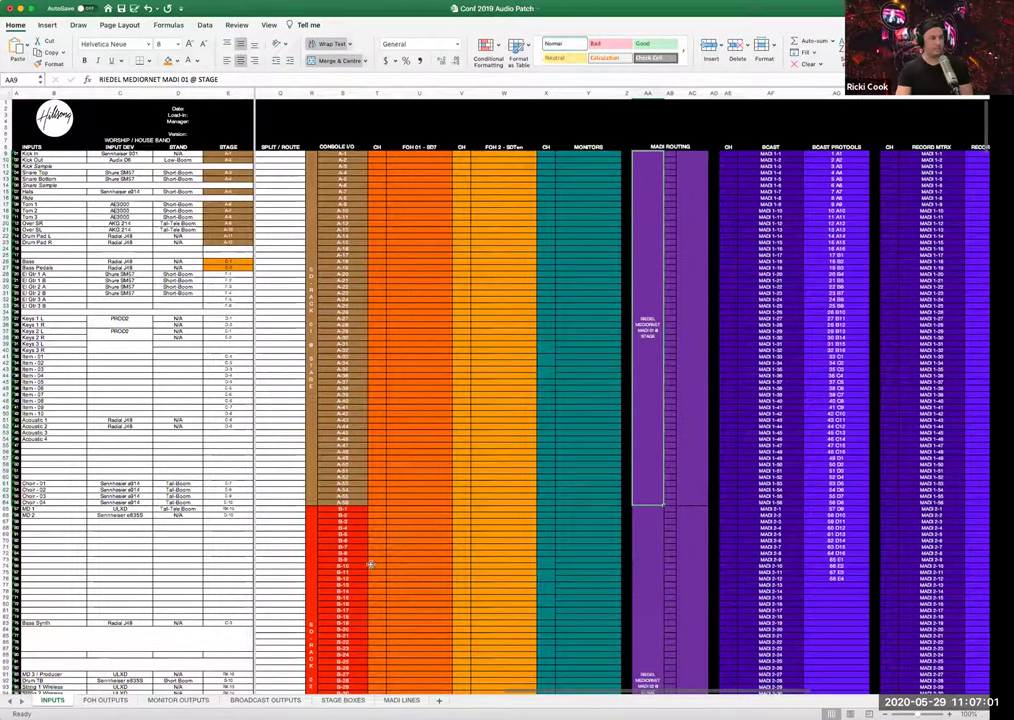
pyautogui.hscroll(4, 640, 453)
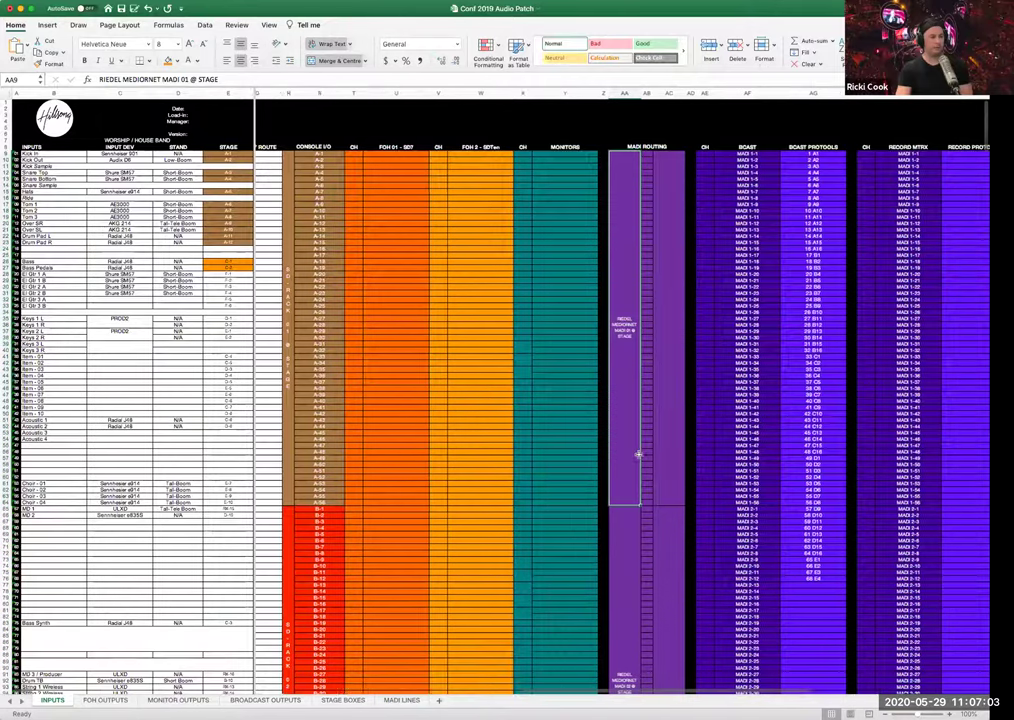
pyautogui.hscroll(2, 636, 455)
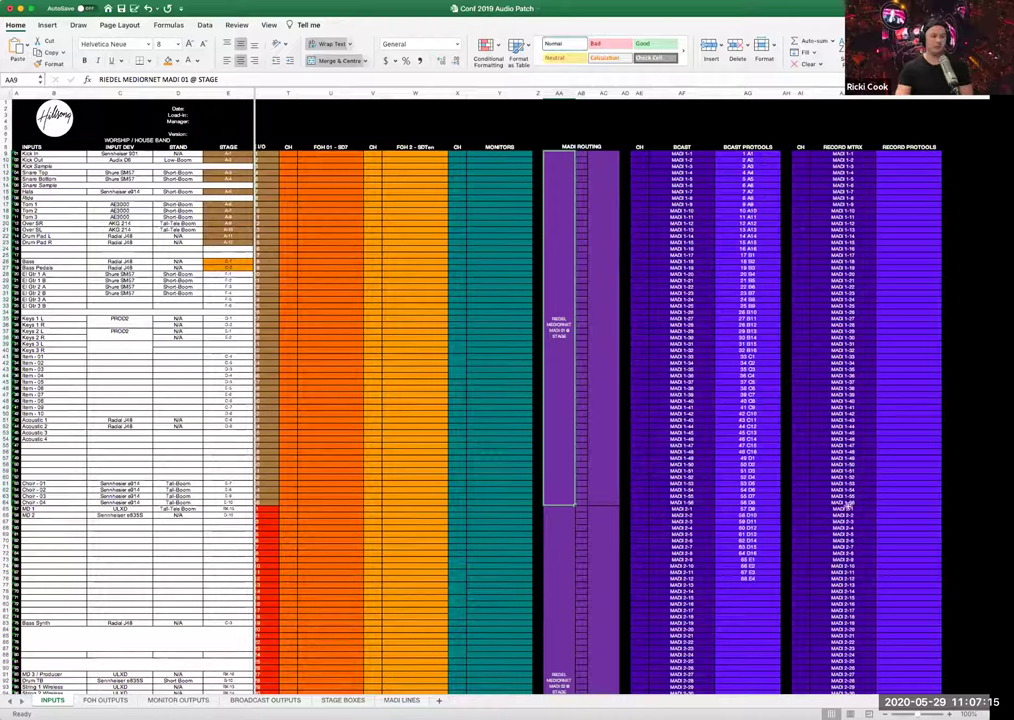
pyautogui.click(913, 150)
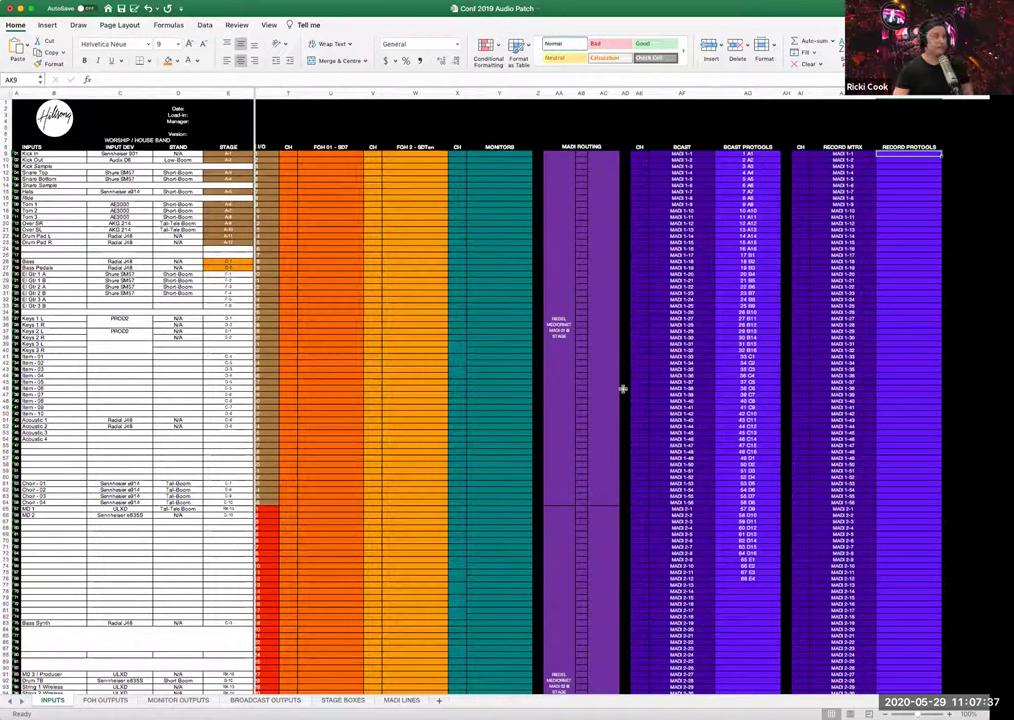
# - Examine the console I/O inputs beside the first front-of-house channel column, from A-1 down to the first SD Rack 02 inputs
pyautogui.hscroll(-1, 622, 388)
pyautogui.hscroll(-8, 622, 388)
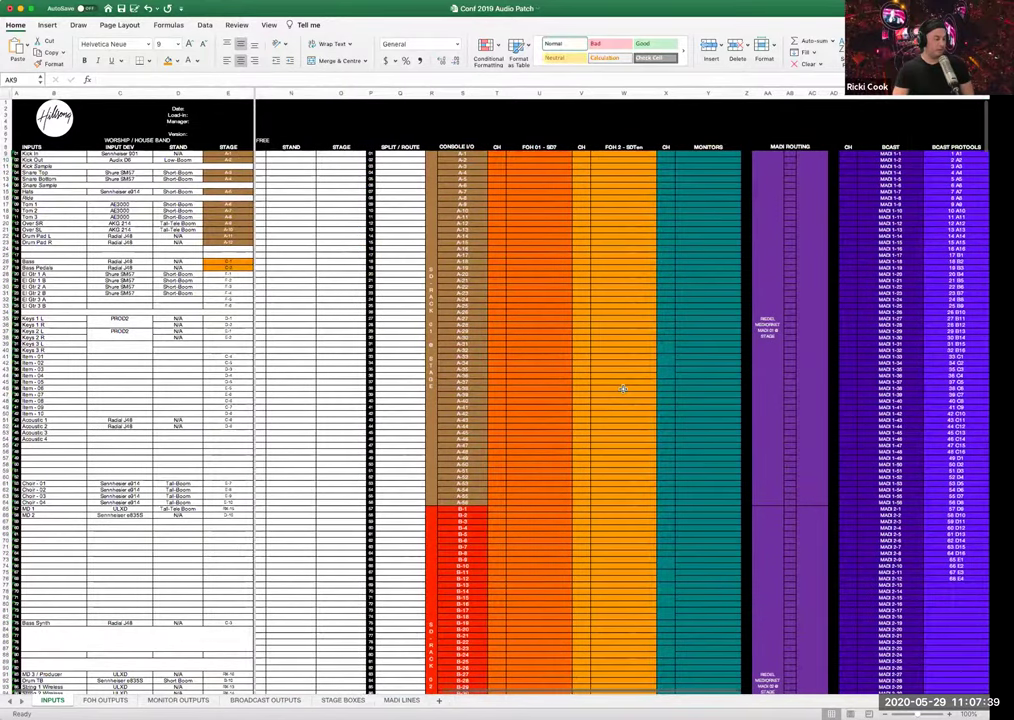
pyautogui.hscroll(8, 622, 388)
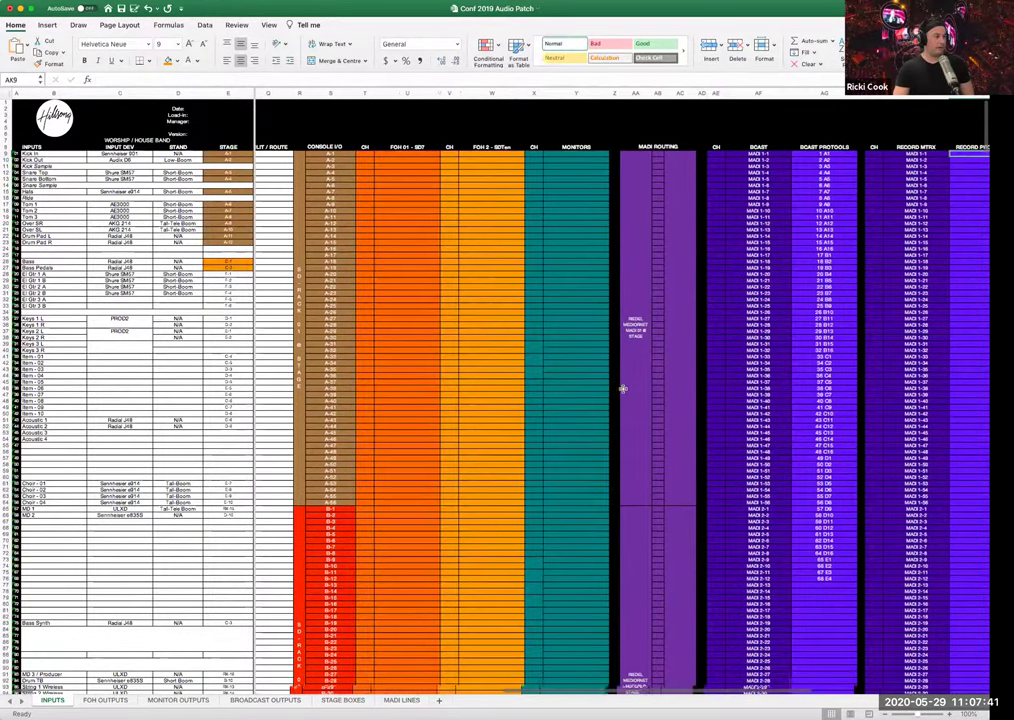
pyautogui.hscroll(1, 622, 388)
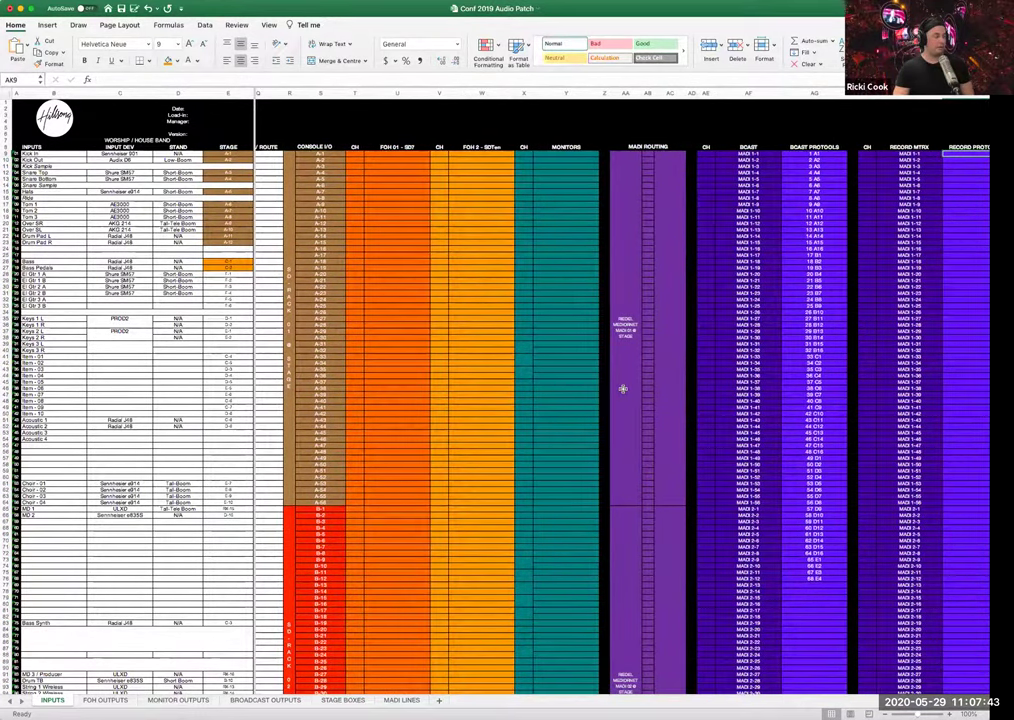
pyautogui.hscroll(-1, 622, 388)
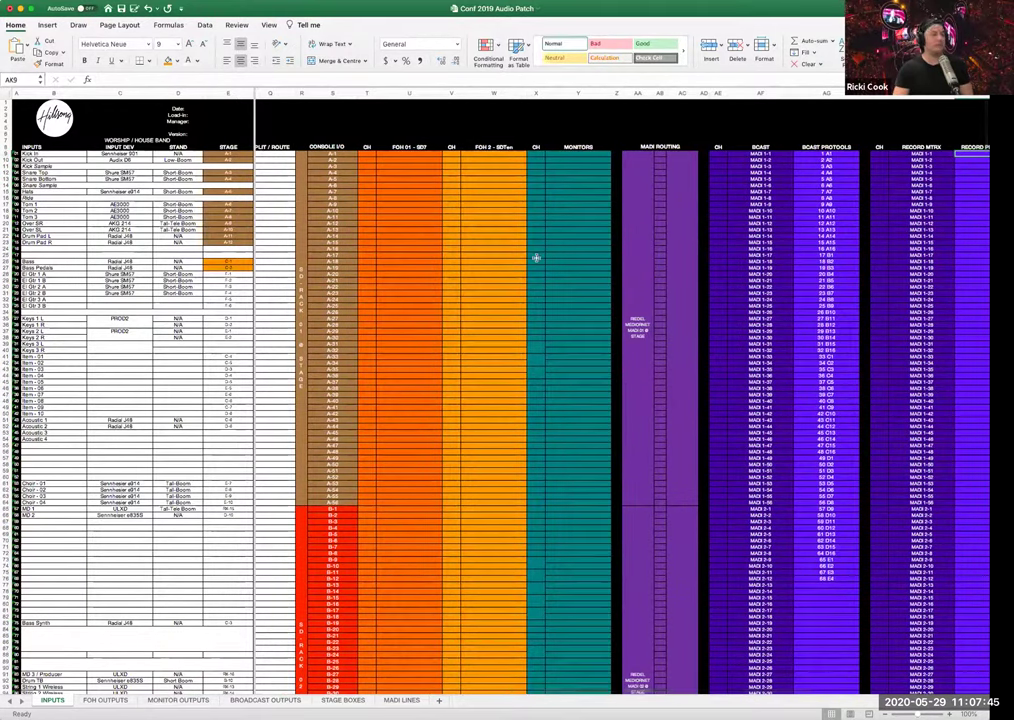
pyautogui.moveTo(367, 156); pyautogui.dragTo(348, 520)
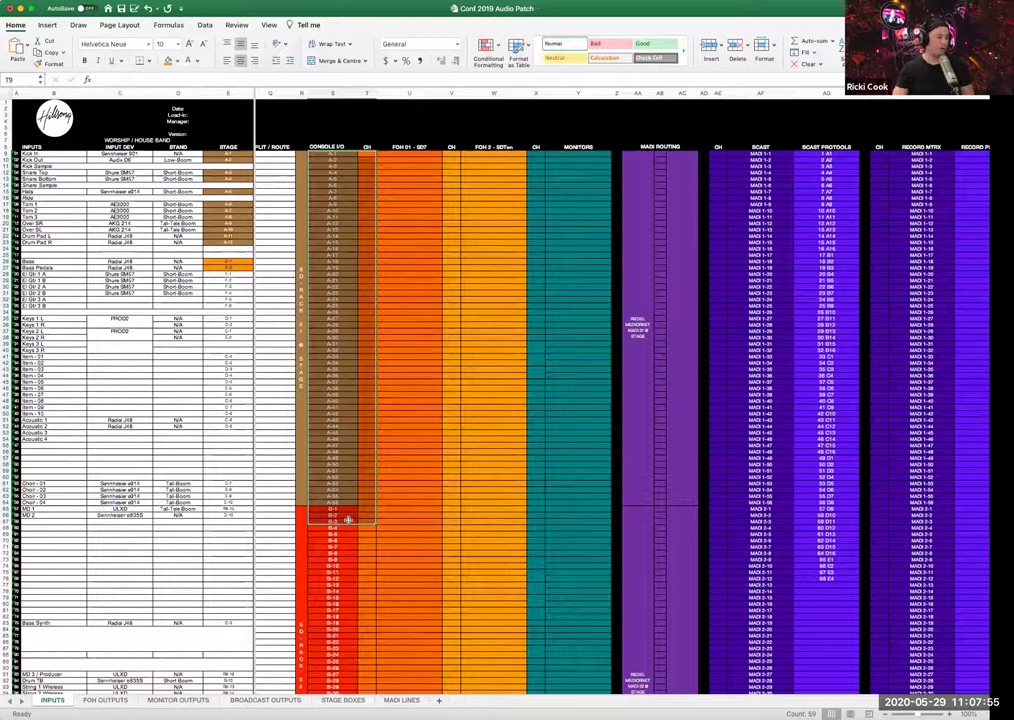
pyautogui.click(370, 540)
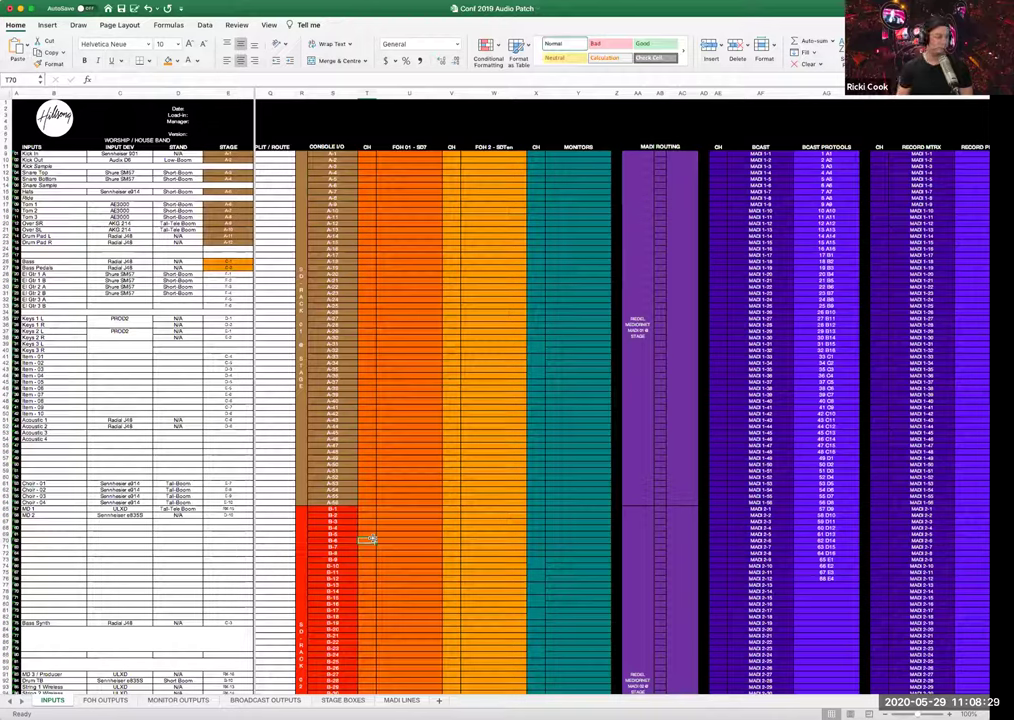
# - Highlight the FOH 01 - SD7, FOH 2 - SDTen and Monitors columns with their channel columns to review them as one block
pyautogui.hscroll(3, 491, 486)
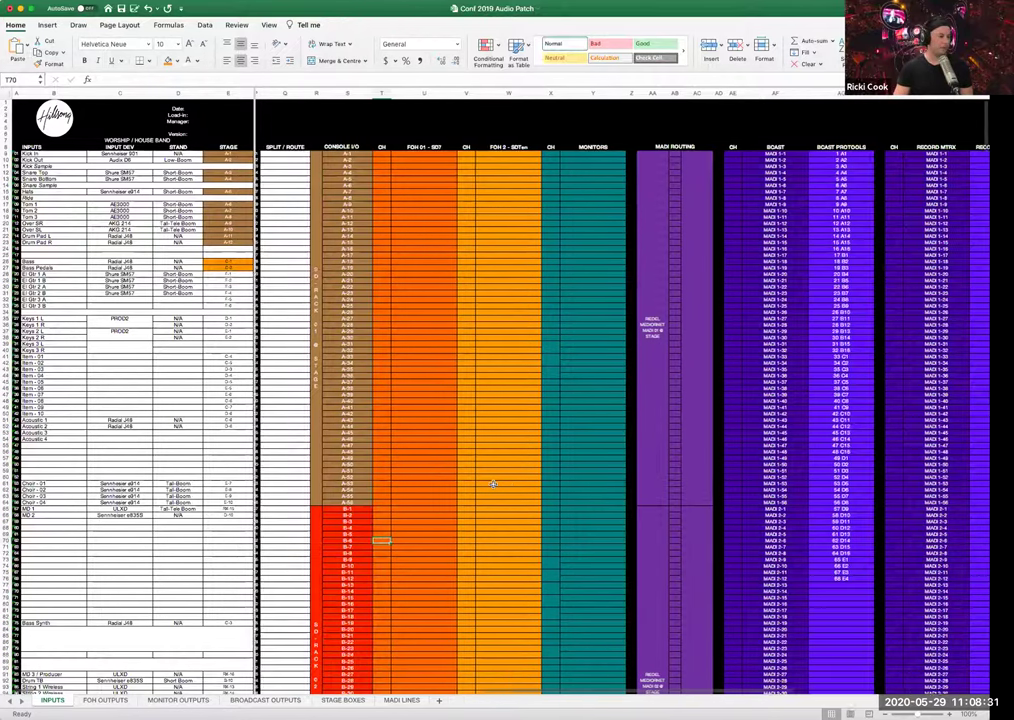
pyautogui.hscroll(-3, 491, 486)
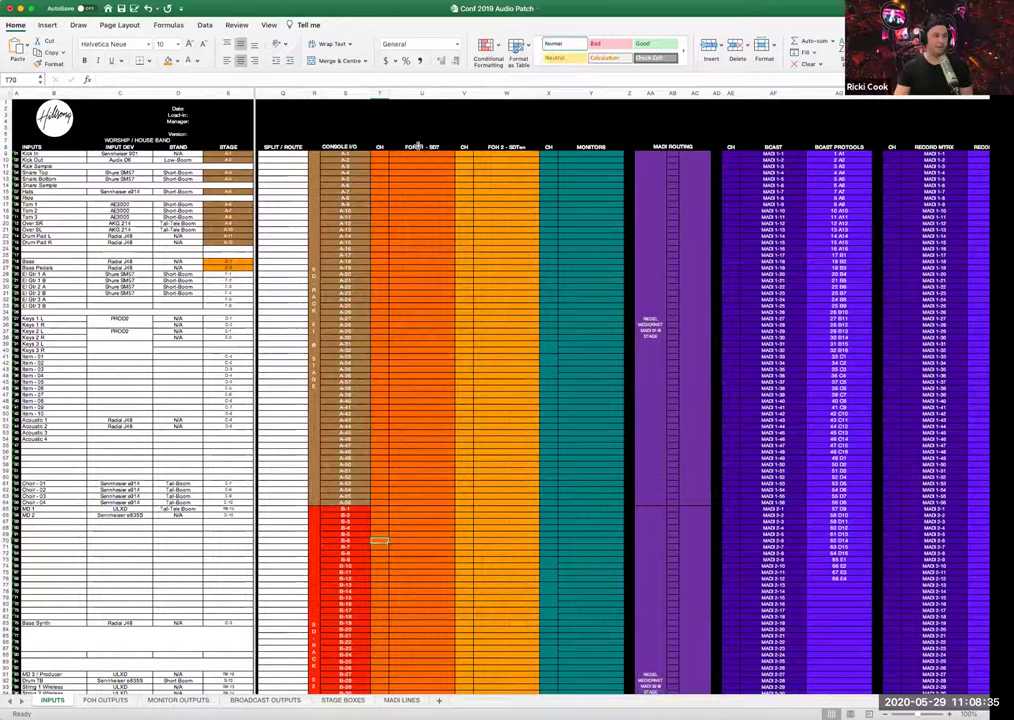
pyautogui.moveTo(378, 147); pyautogui.dragTo(616, 679)
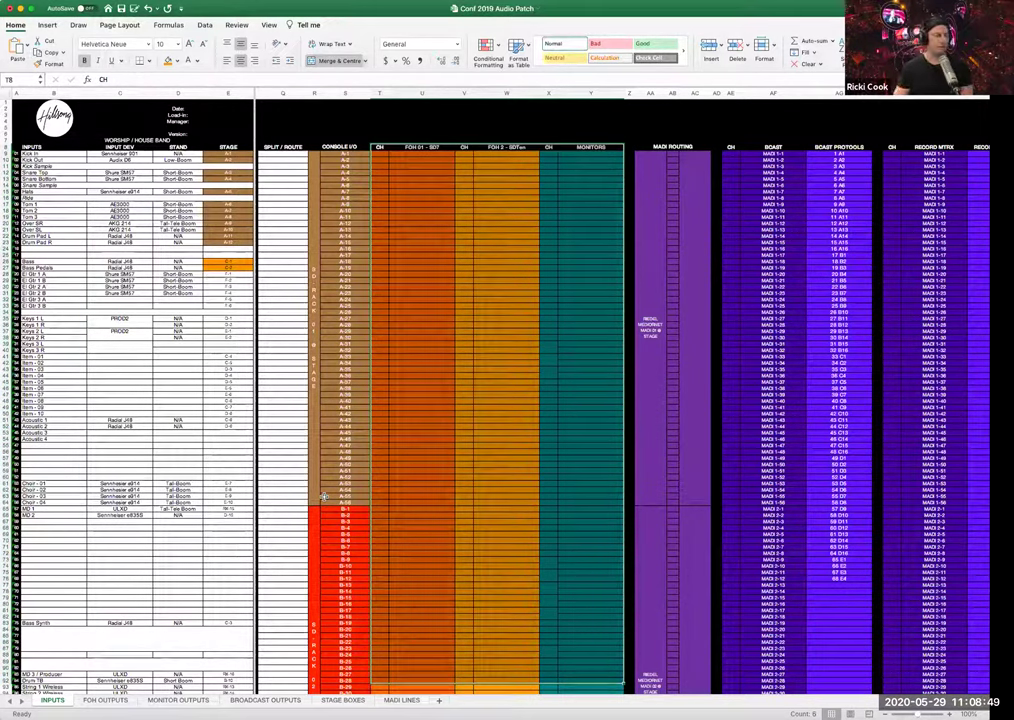
pyautogui.hscroll(-1, 472, 476)
pyautogui.hscroll(5, 472, 476)
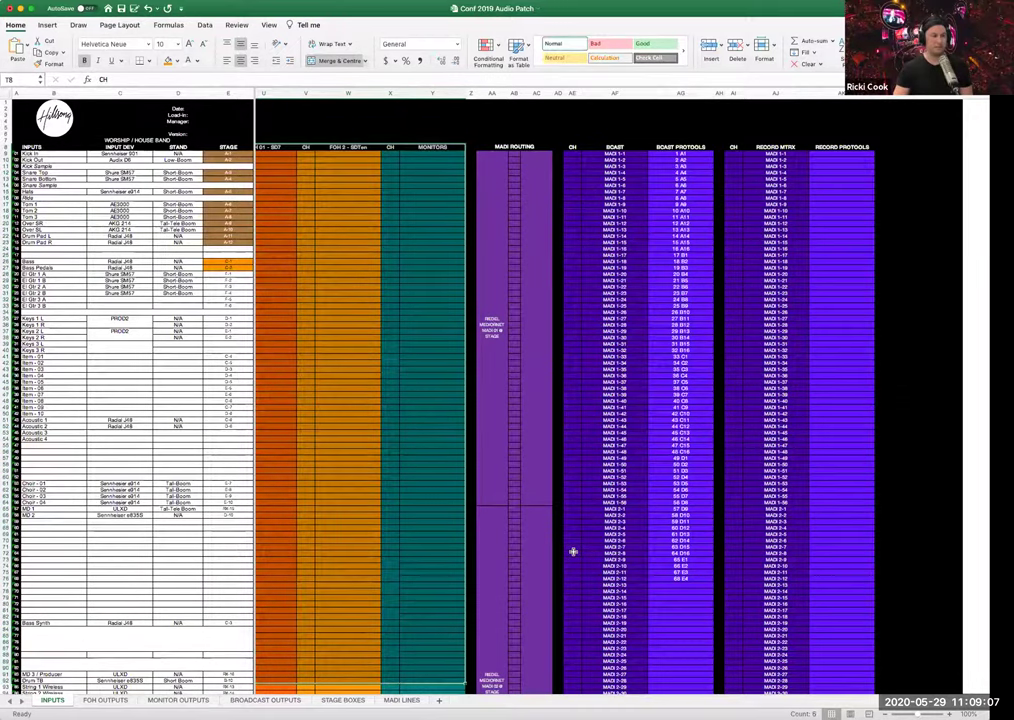
# - Trace the patch from the recording columns back through MADI routing and console I/O to the three bands' input lists
pyautogui.hscroll(2, 573, 551)
pyautogui.hscroll(-3, 573, 551)
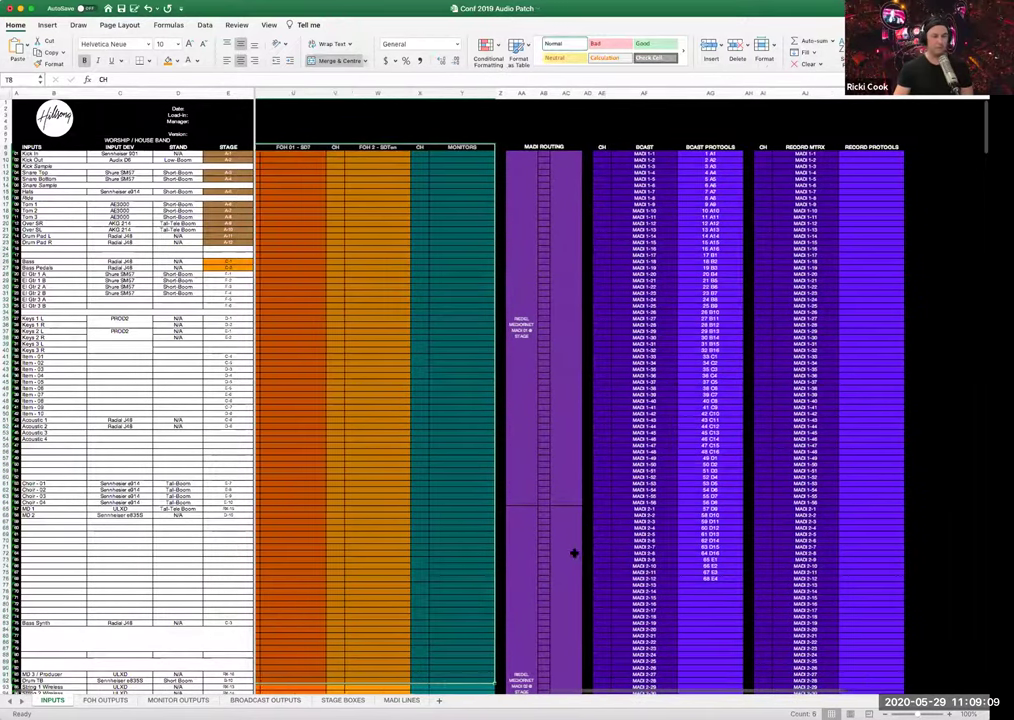
pyautogui.hscroll(-2, 574, 552)
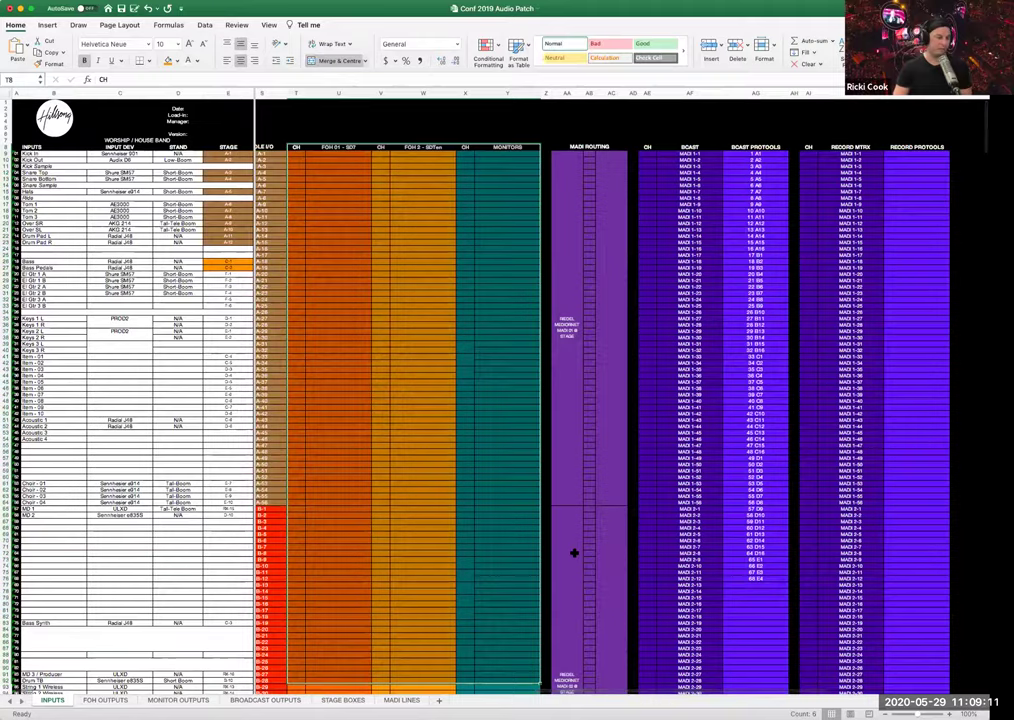
pyautogui.hscroll(-6, 574, 552)
pyautogui.hscroll(-2, 574, 552)
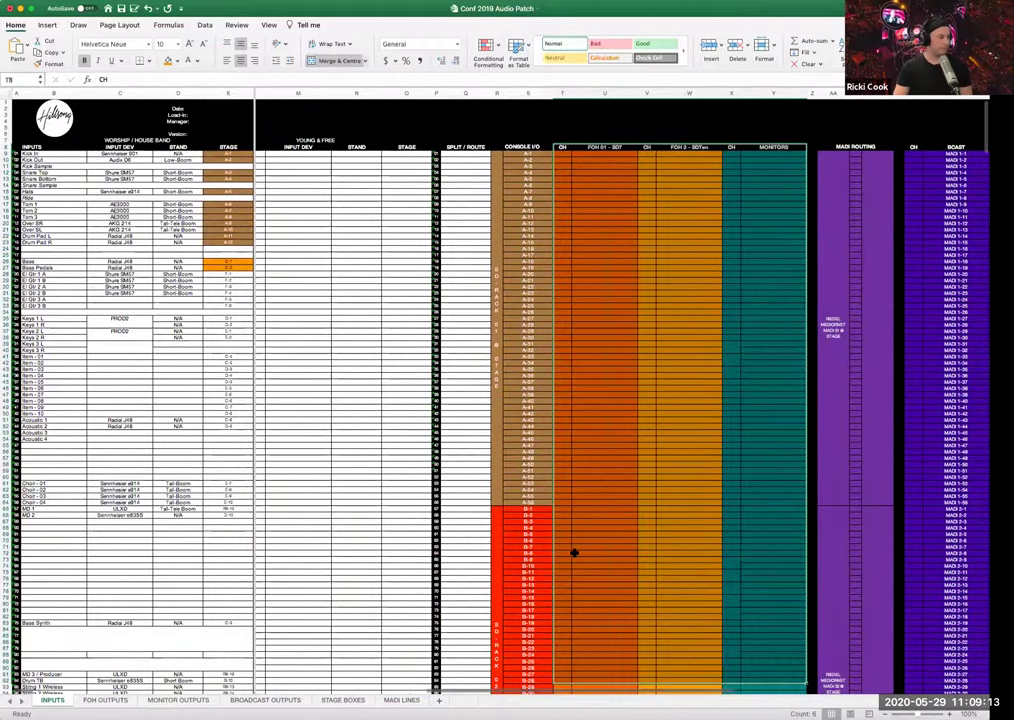
pyautogui.hscroll(-12, 574, 552)
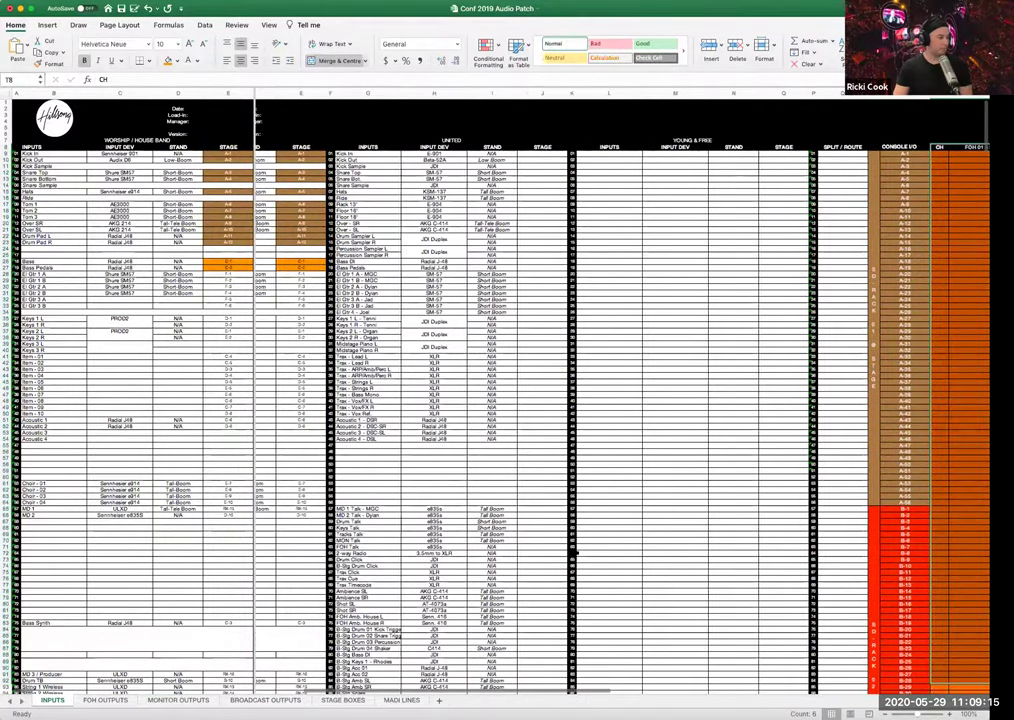
pyautogui.hscroll(-4, 574, 552)
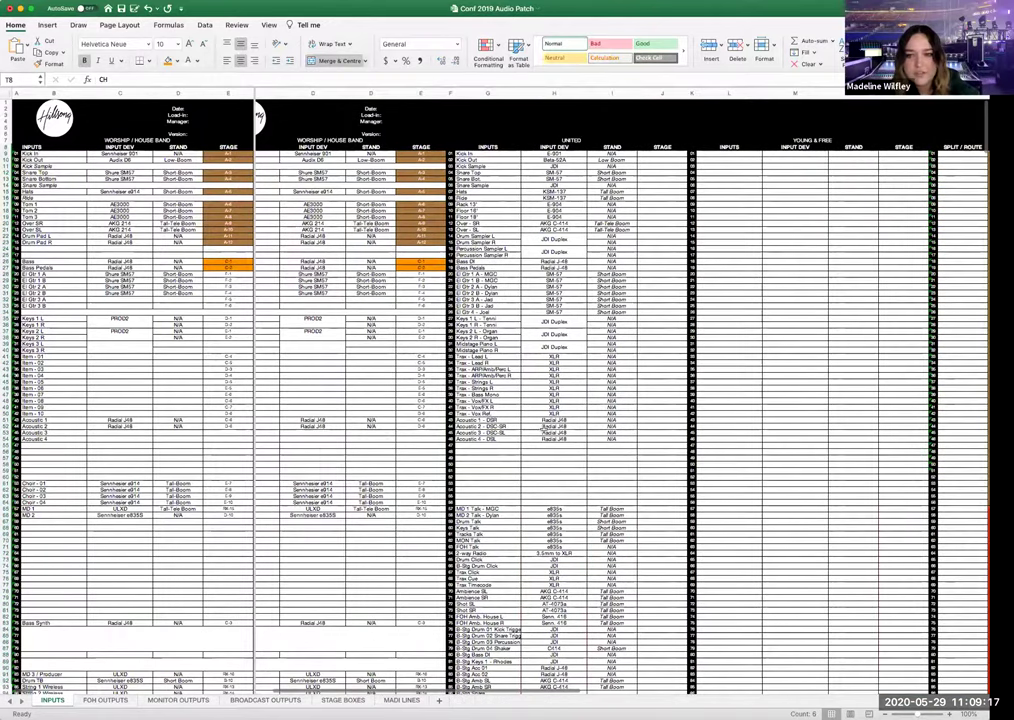
pyautogui.hscroll(-2, 574, 552)
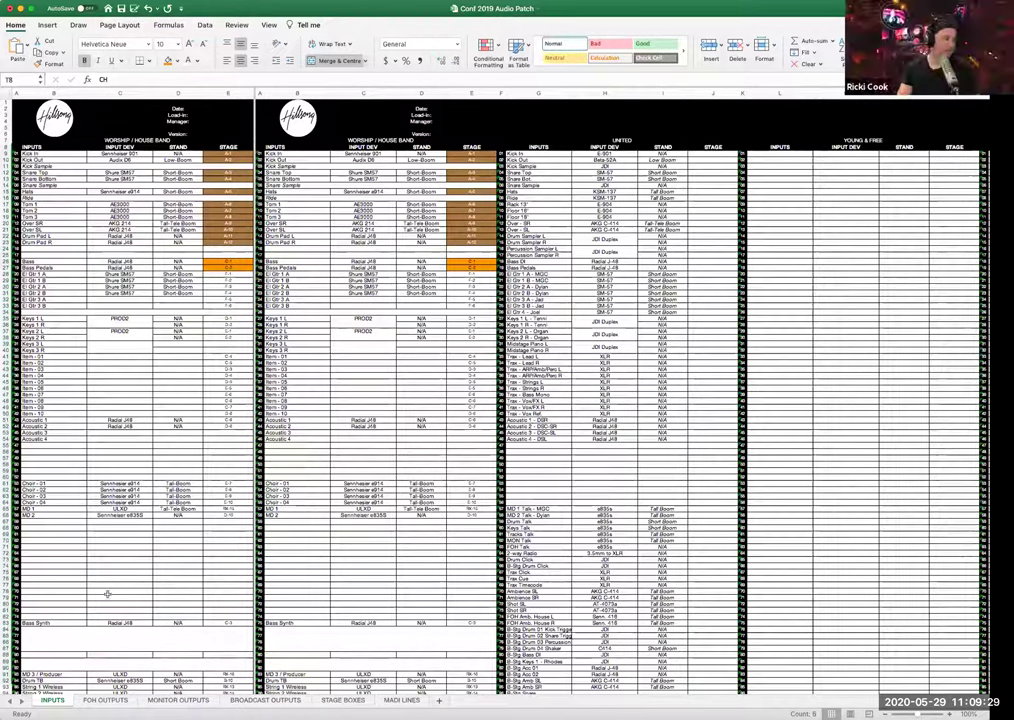
# - Examine the Worship / House Band electric guitar inputs El Gtr 1 A to El Gtr 3 B and the blank row beneath them
pyautogui.moveTo(40, 274); pyautogui.dragTo(48, 294)
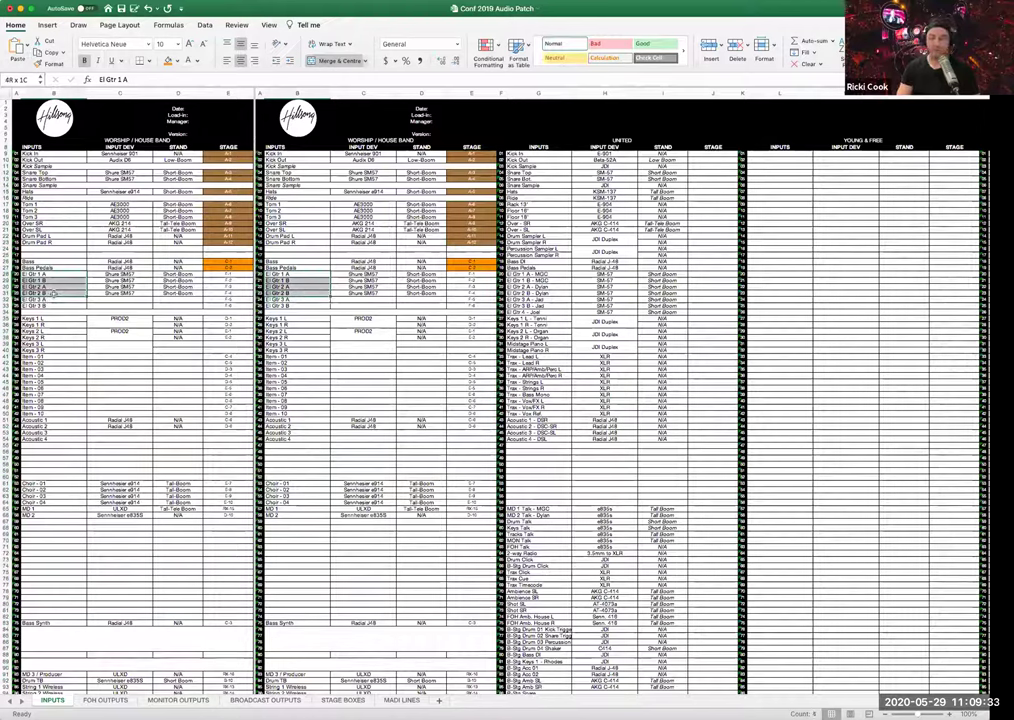
pyautogui.moveTo(52, 293); pyautogui.dragTo(52, 293)
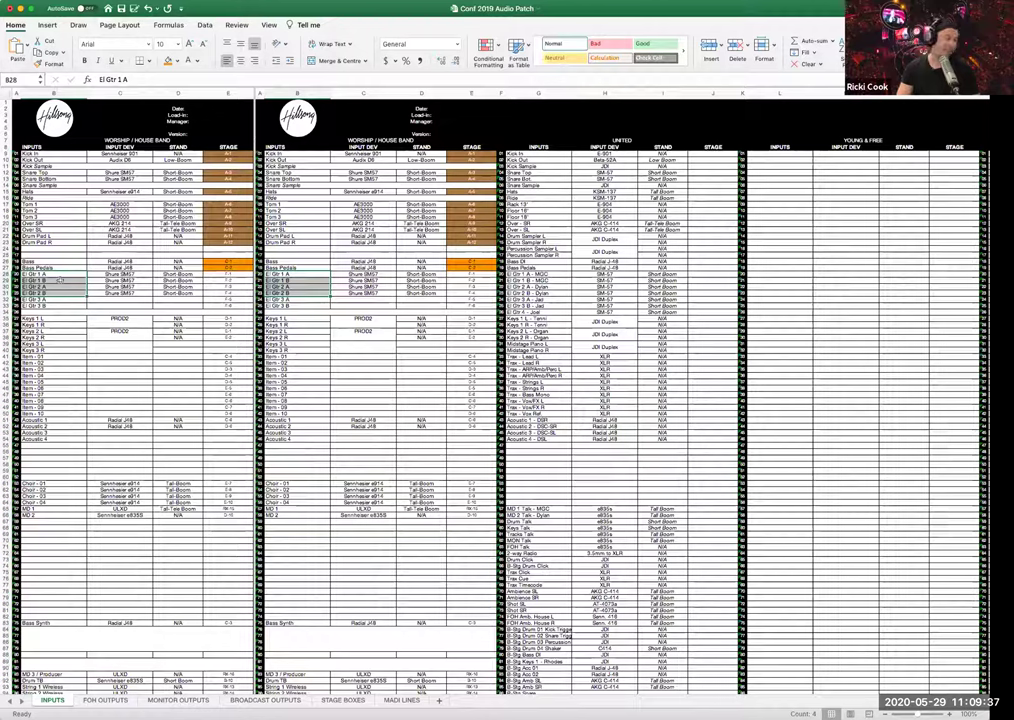
pyautogui.moveTo(63, 273); pyautogui.dragTo(64, 305)
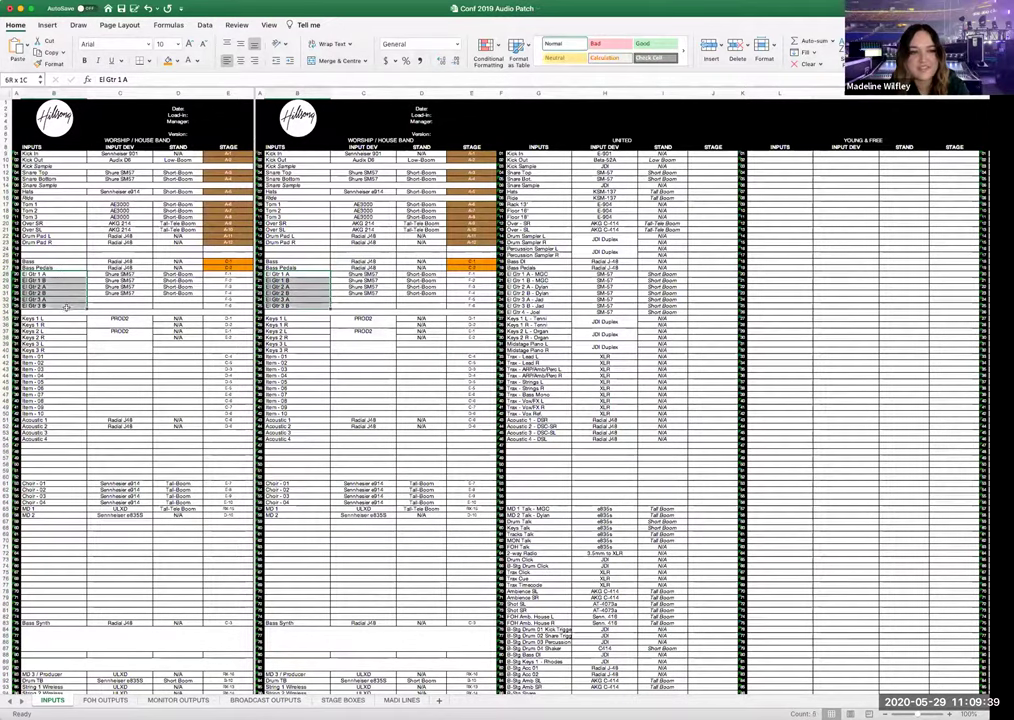
pyautogui.click(67, 313)
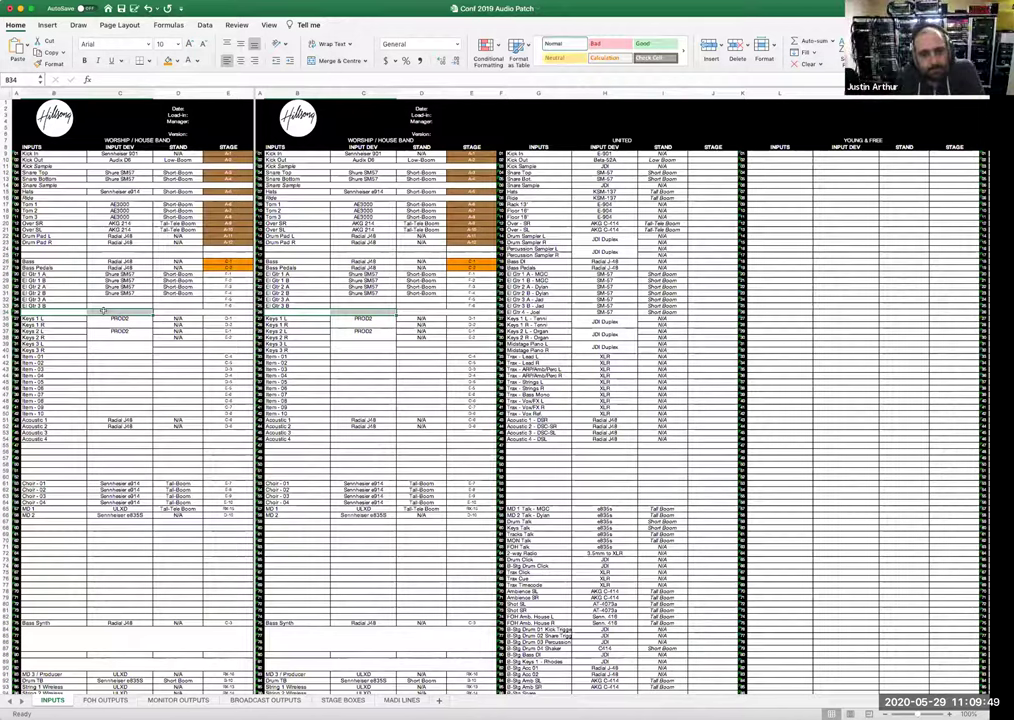
pyautogui.moveTo(63, 312); pyautogui.dragTo(218, 310)
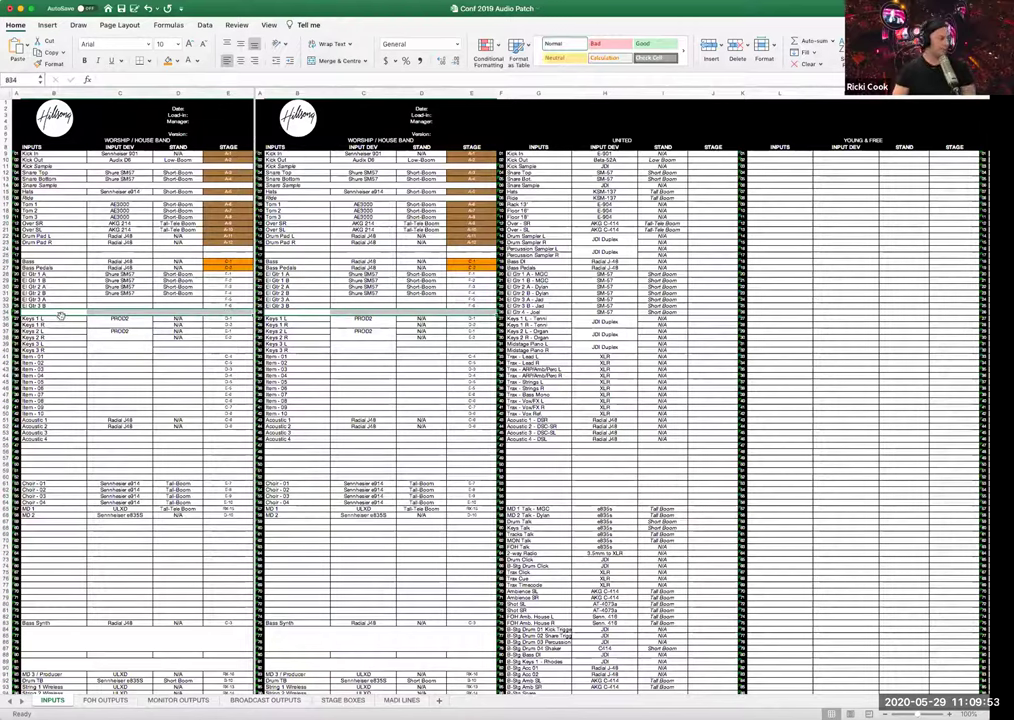
# - Examine the Worship / House Band keys inputs, Item - 01 to Item - 10, and Acoustic 1 to Acoustic 4
pyautogui.moveTo(60, 318)
pyautogui.mouseDown()
pyautogui.moveTo(57, 350)
pyautogui.moveTo(58, 333)
pyautogui.mouseUp()
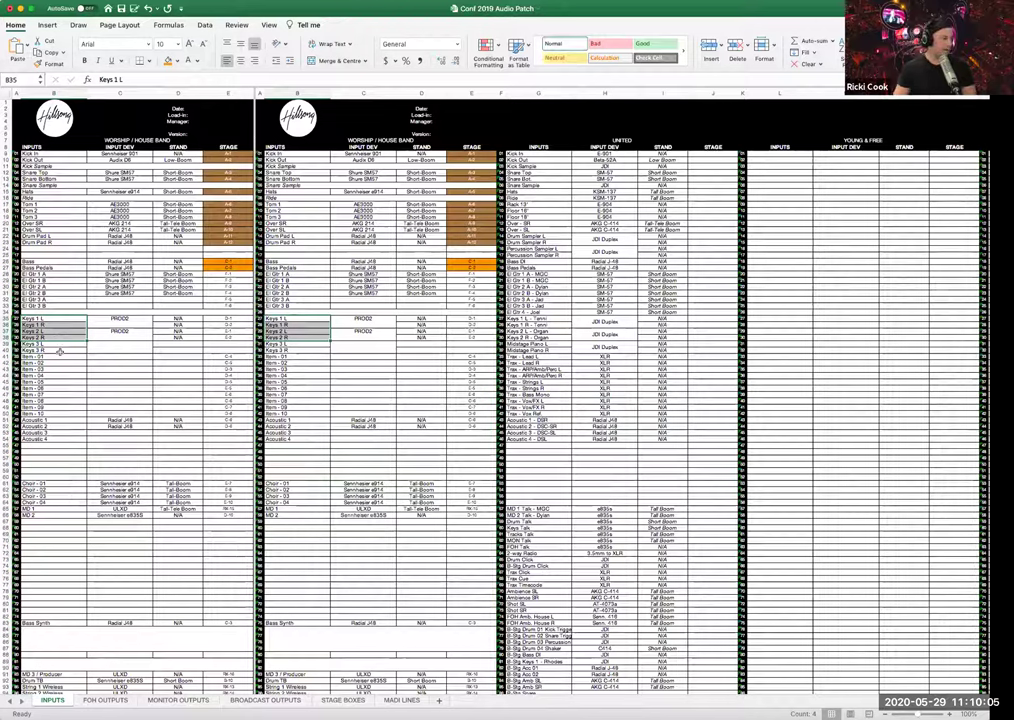
pyautogui.moveTo(58, 356); pyautogui.dragTo(58, 414)
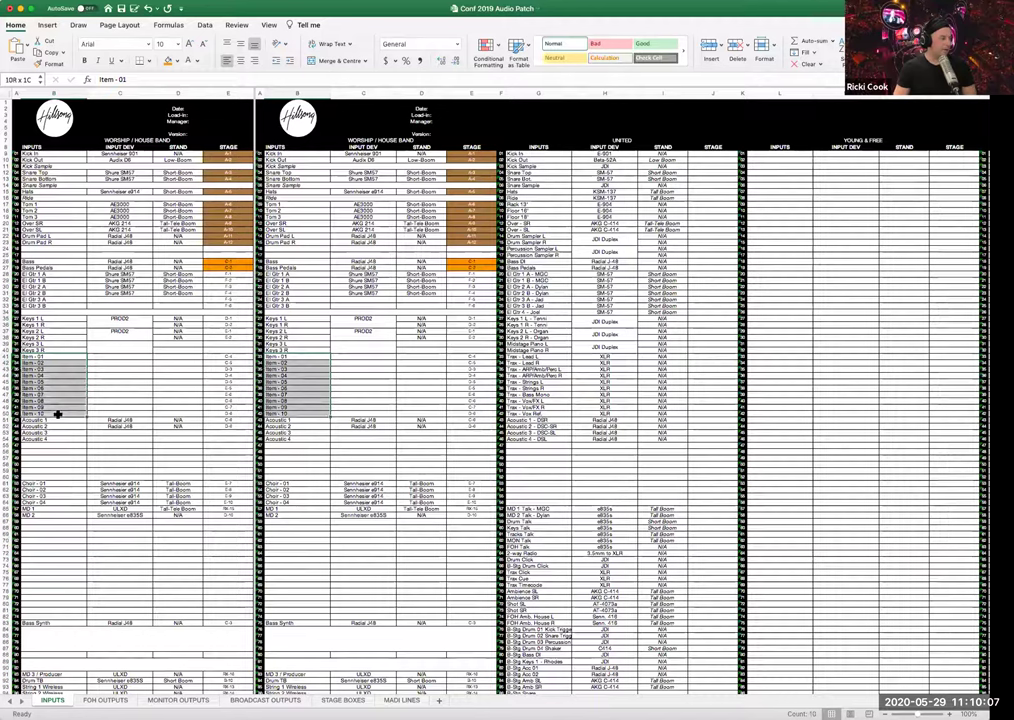
pyautogui.click(57, 413)
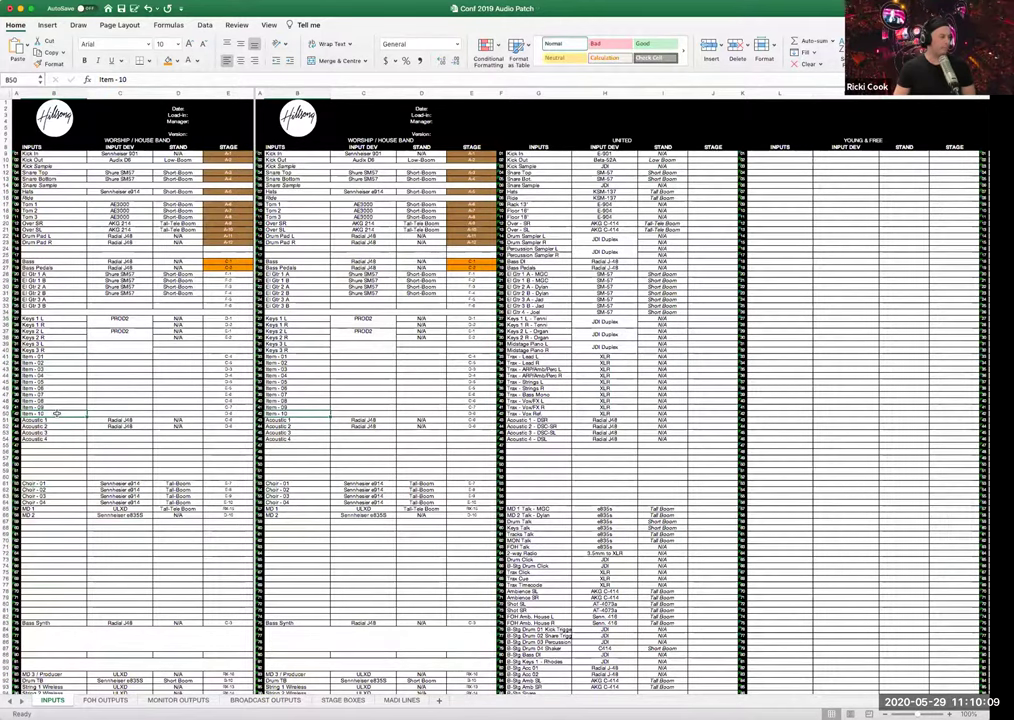
pyautogui.moveTo(57, 375); pyautogui.dragTo(58, 439)
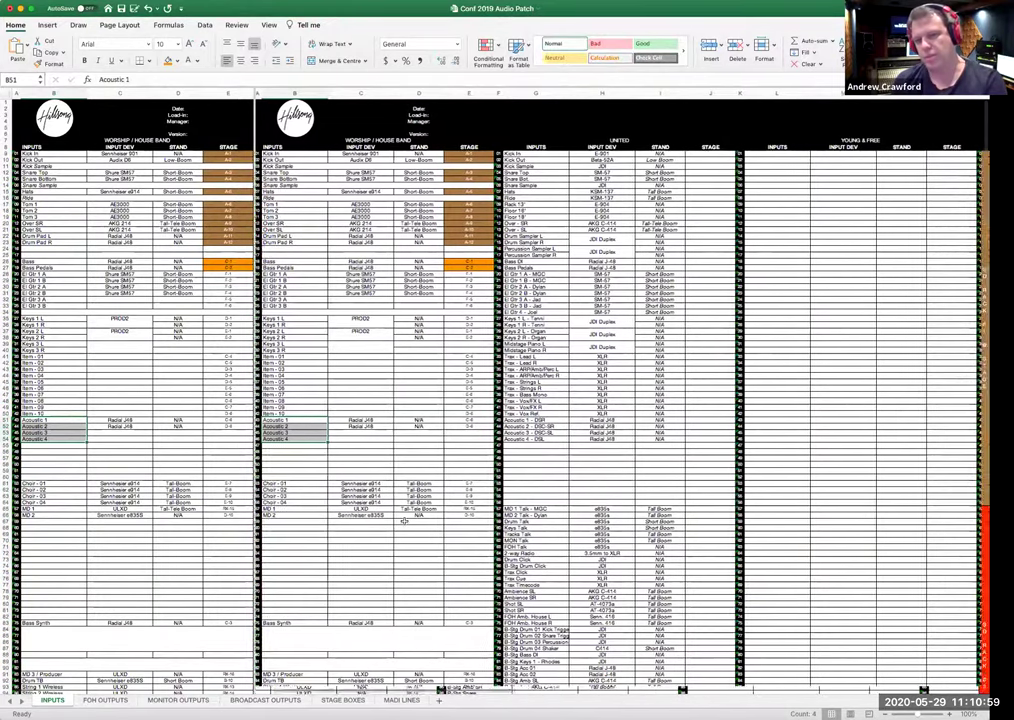
# - Review the console, MADI, broadcast and record columns beside the house band inputs, and check the blank row below Acoustic 4
pyautogui.hscroll(10, 404, 521)
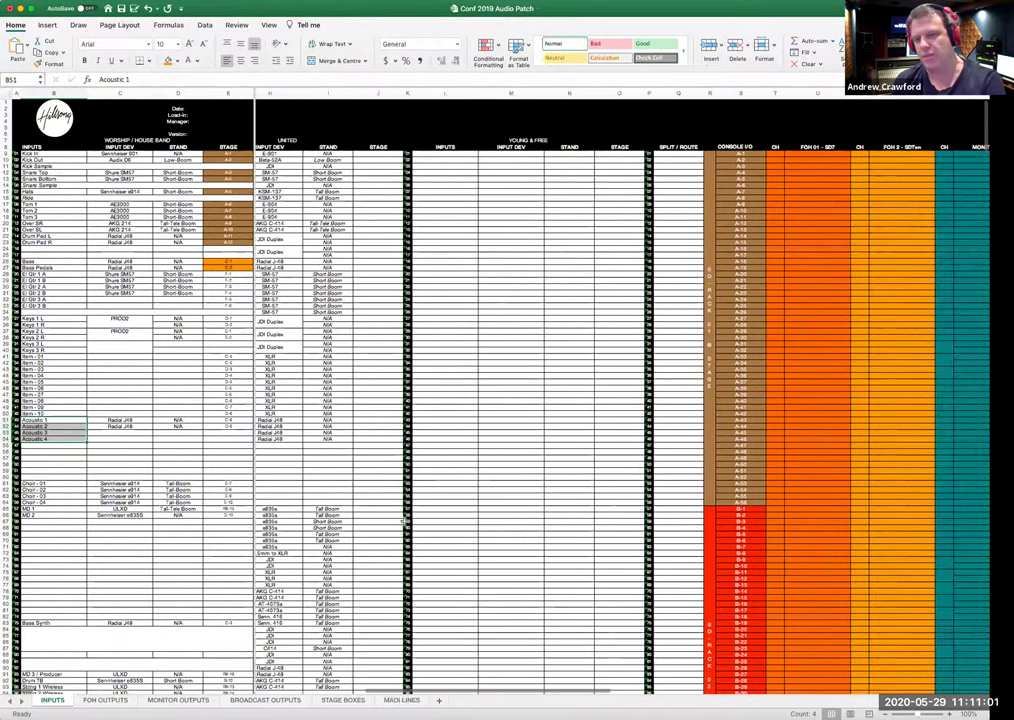
pyautogui.hscroll(10, 404, 521)
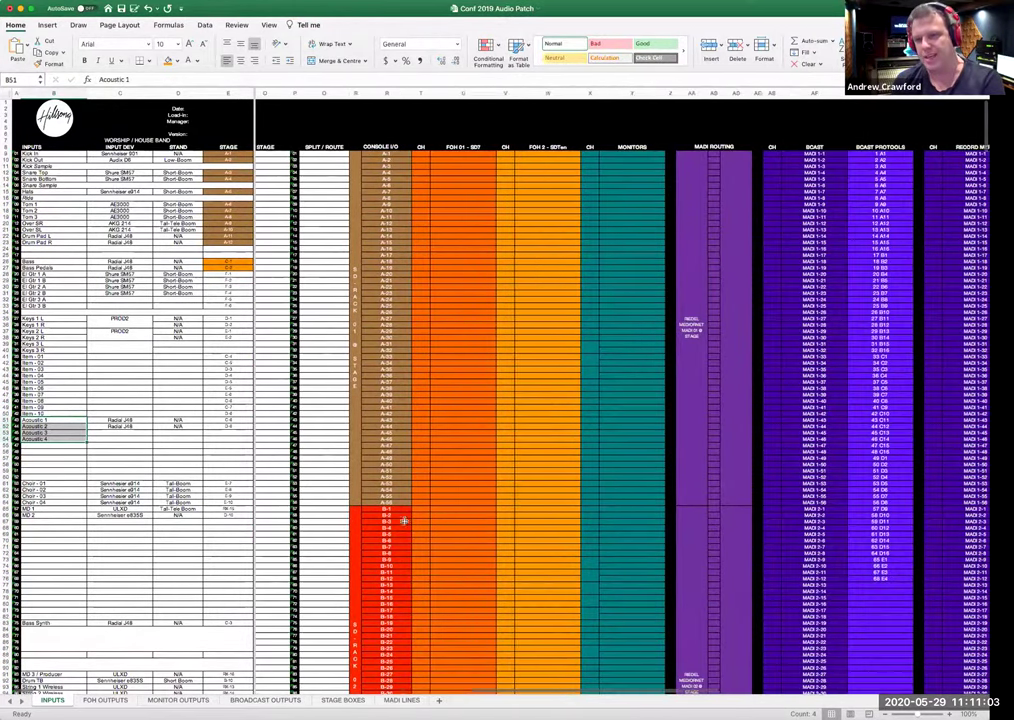
pyautogui.hscroll(5, 404, 521)
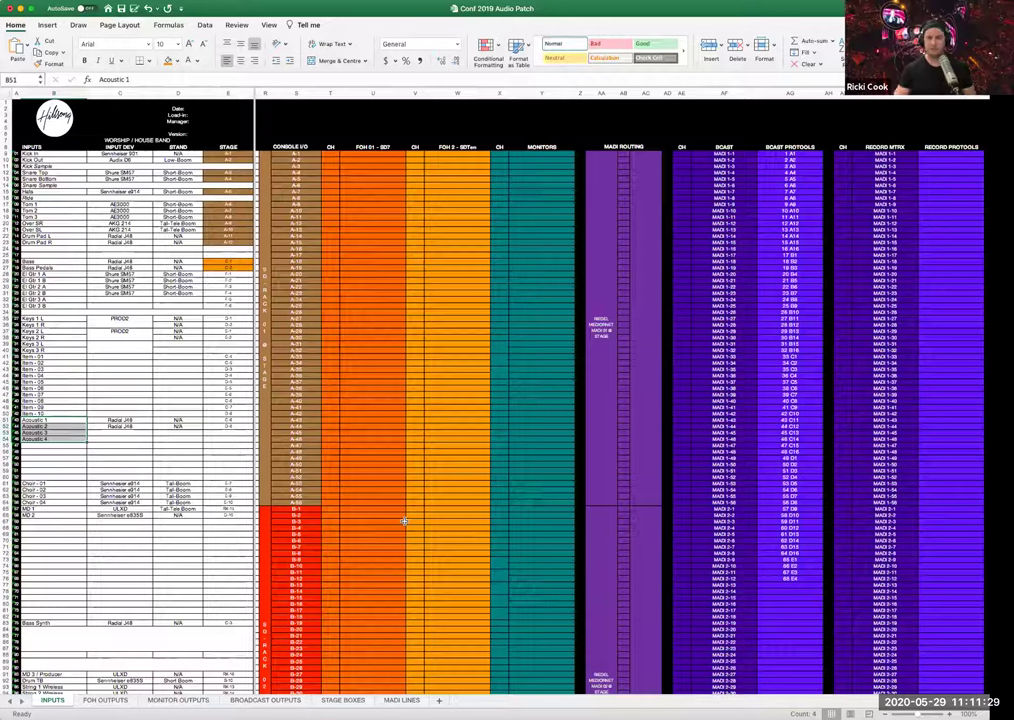
pyautogui.click(44, 445)
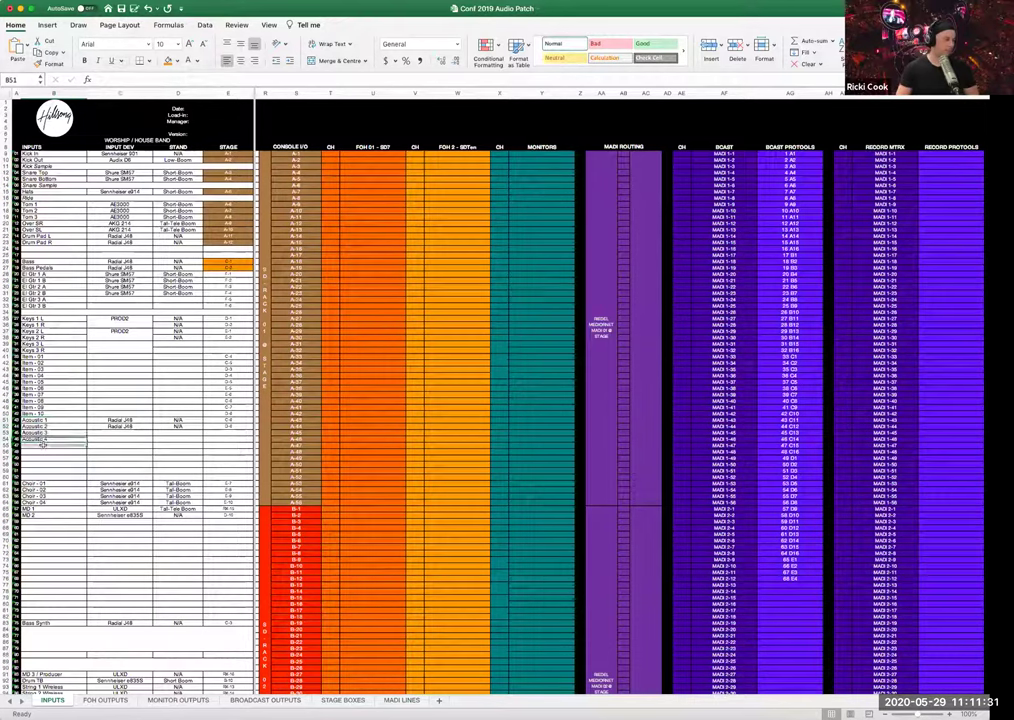
pyautogui.press('Up')
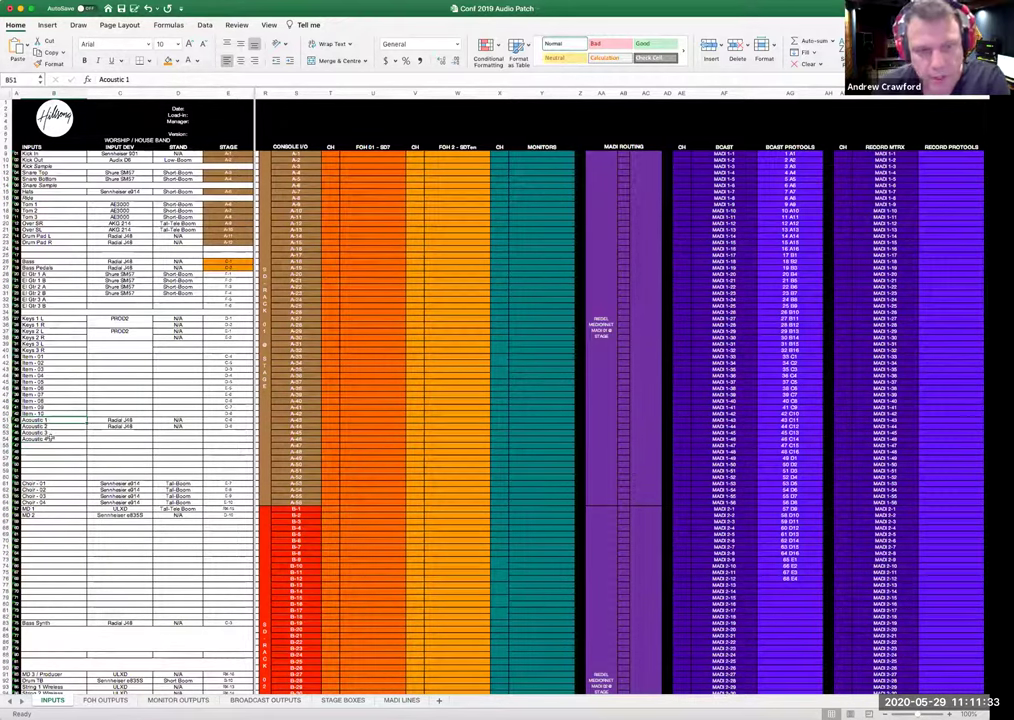
pyautogui.press('Down')
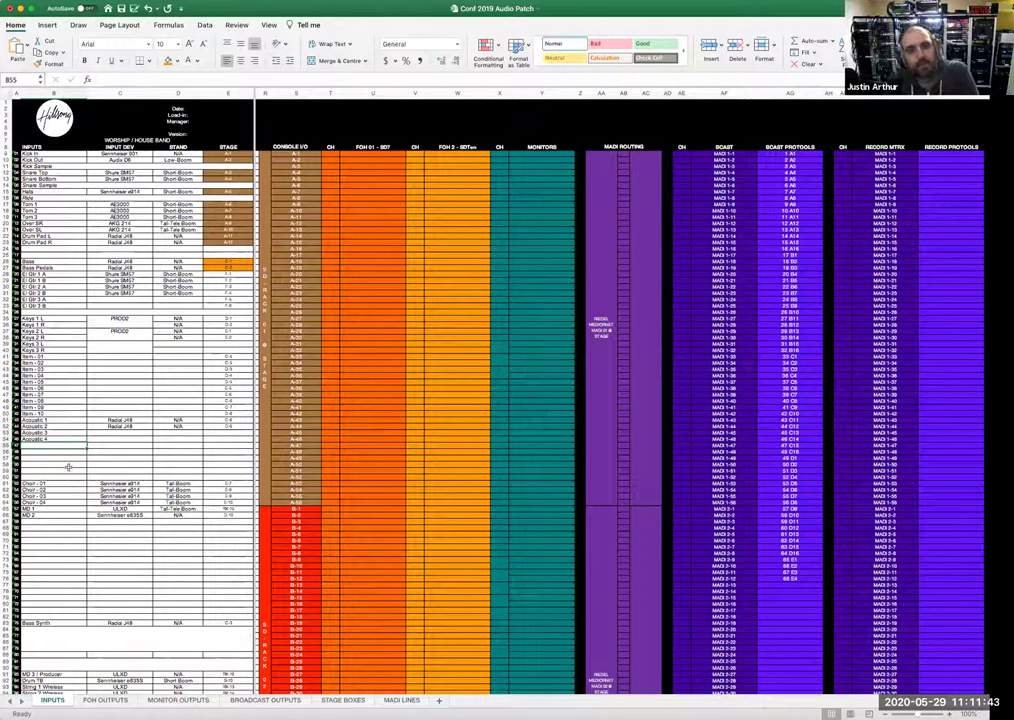
# - Show the Worship / House Band and United input lists side by side and compare their rows at Percussion Sampler L and R
pyautogui.hscroll(5, 131, 360)
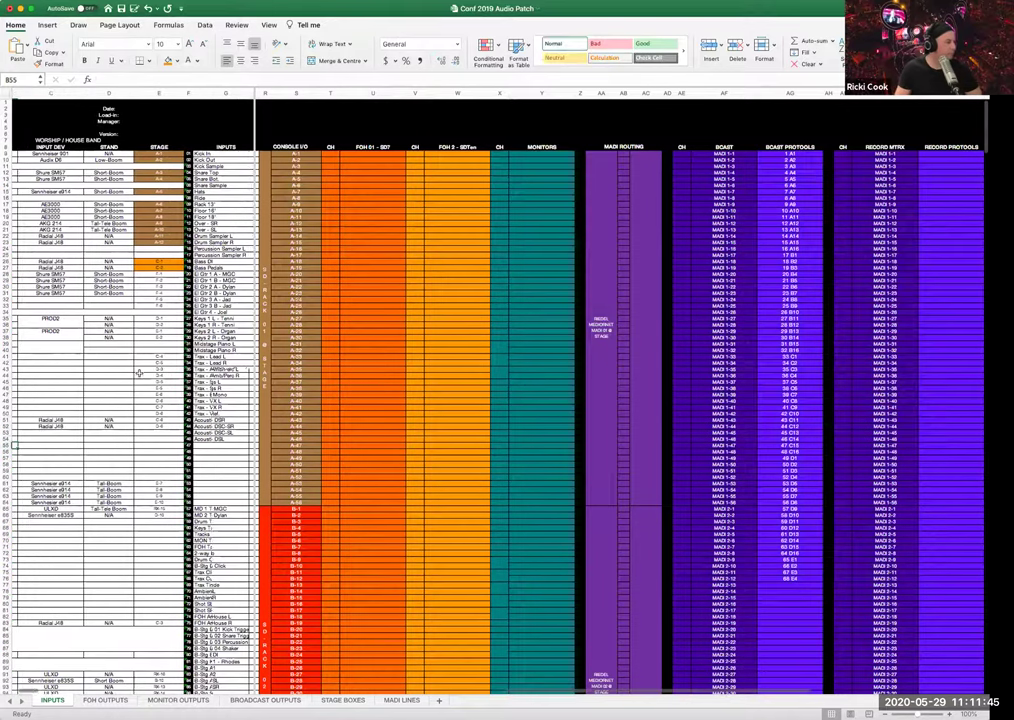
pyautogui.hscroll(-2, 186, 301)
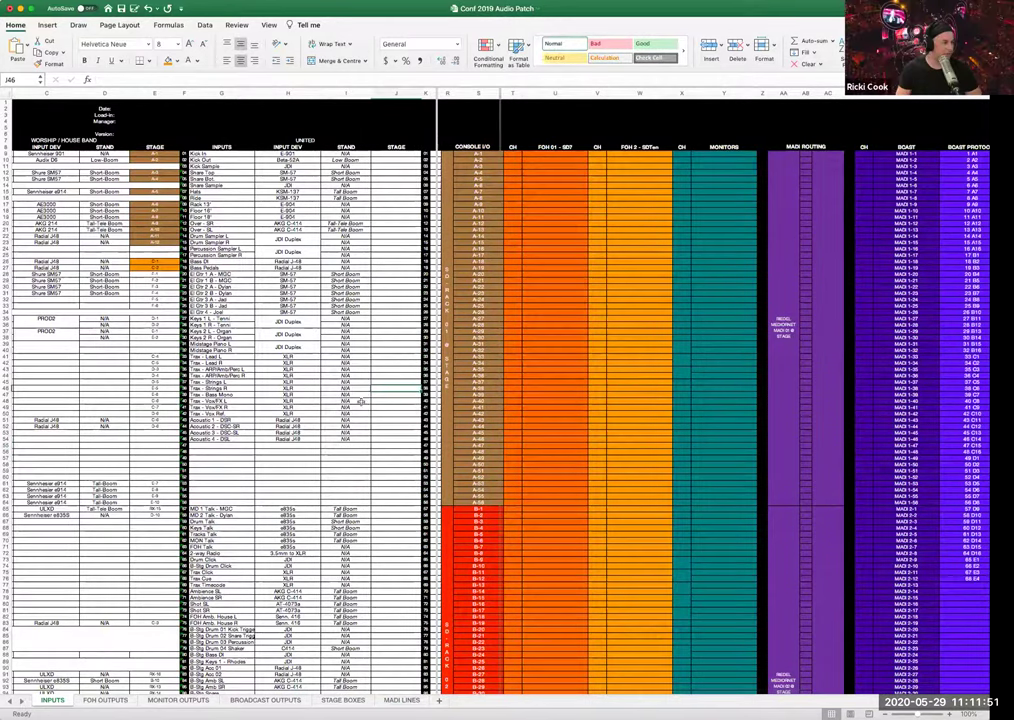
pyautogui.hscroll(-1, 361, 401)
pyautogui.hscroll(-3, 330, 405)
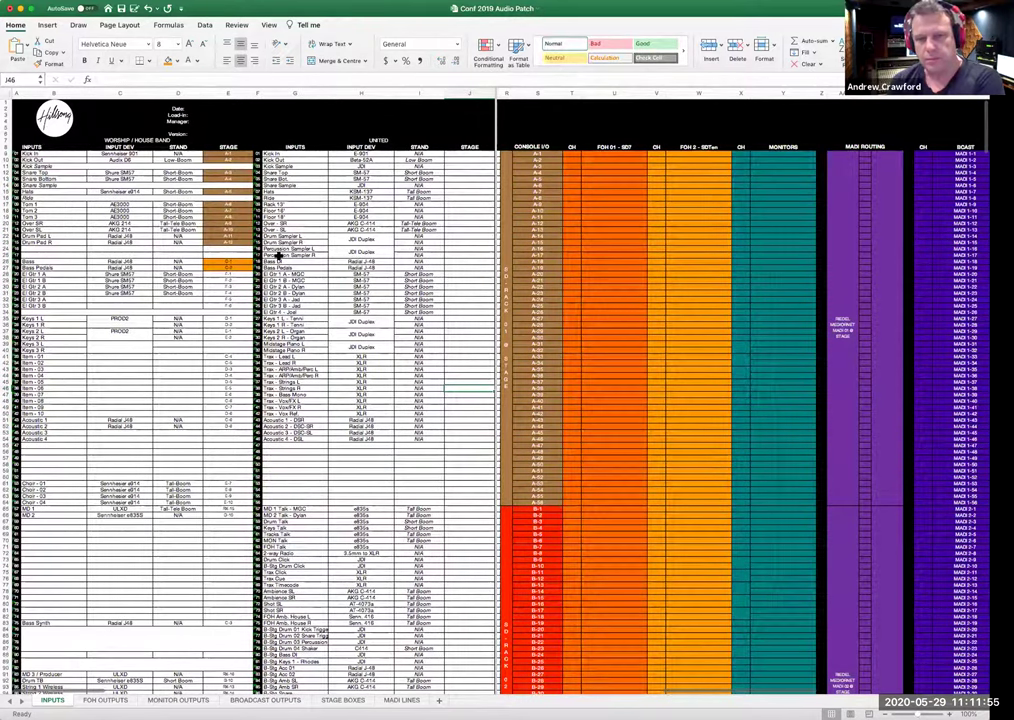
pyautogui.moveTo(62, 249); pyautogui.dragTo(447, 258)
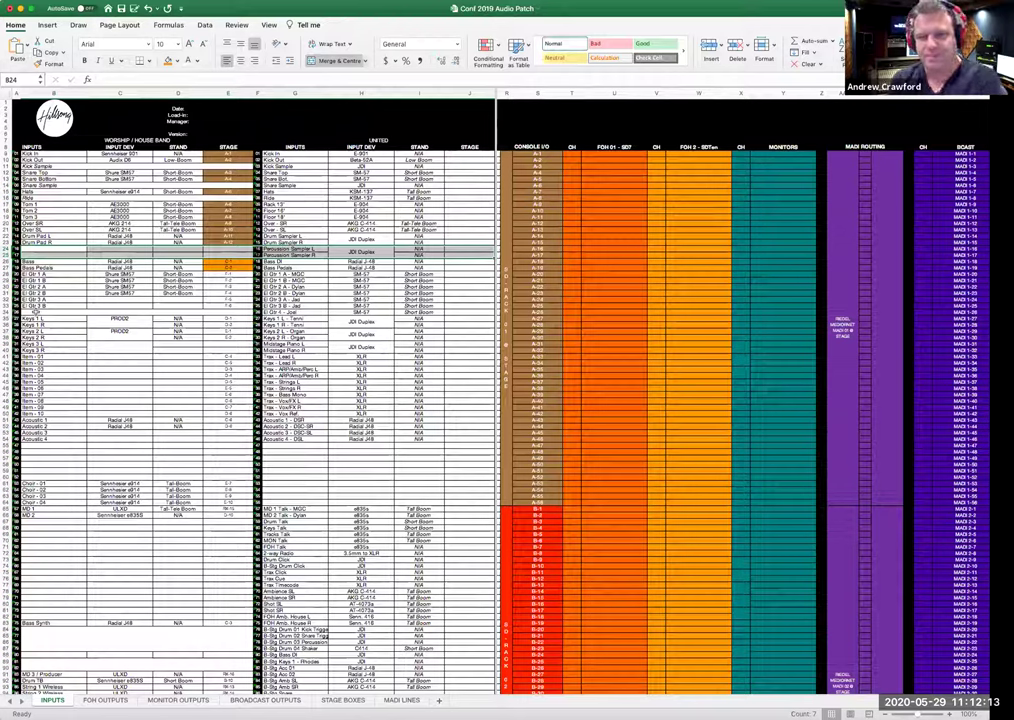
# - Compare the blank Worship / House Band rows with United's Percussion Sampler L and R rows and its El Gtr 4 row
pyautogui.moveTo(30, 314); pyautogui.dragTo(455, 313)
pyautogui.click(47, 316)
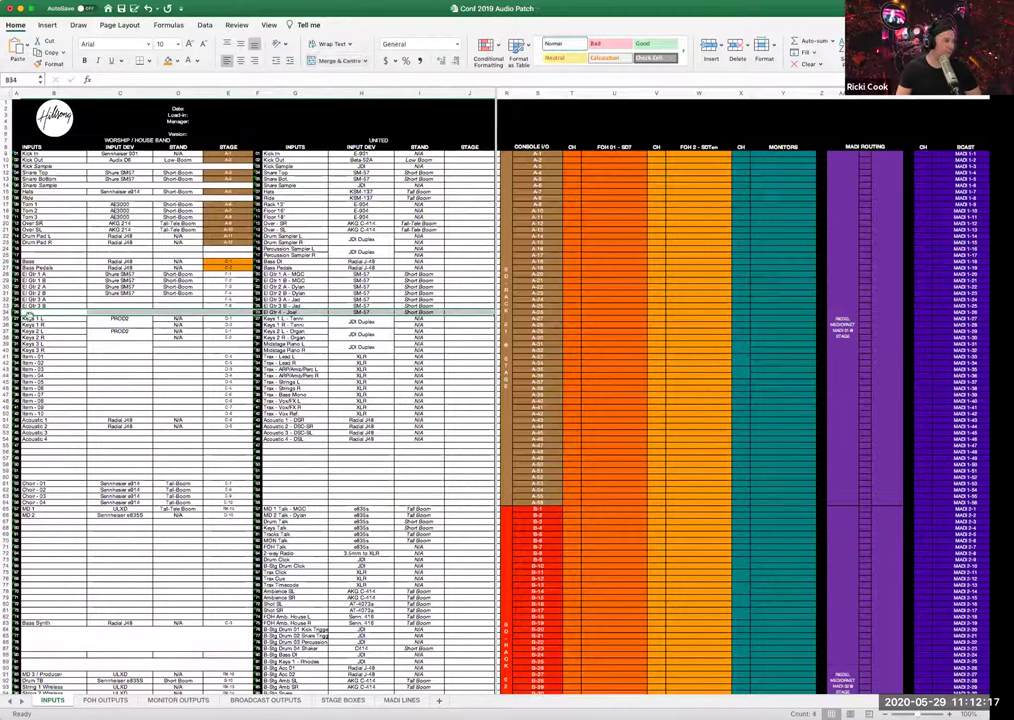
pyautogui.moveTo(30, 249); pyautogui.dragTo(452, 254)
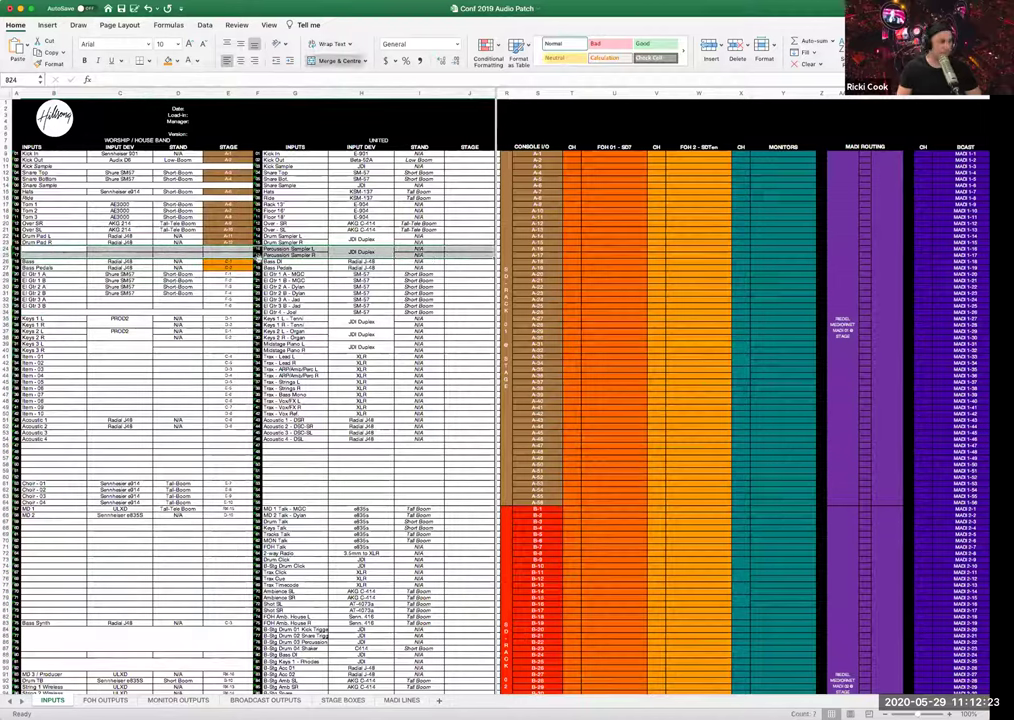
pyautogui.click(37, 247)
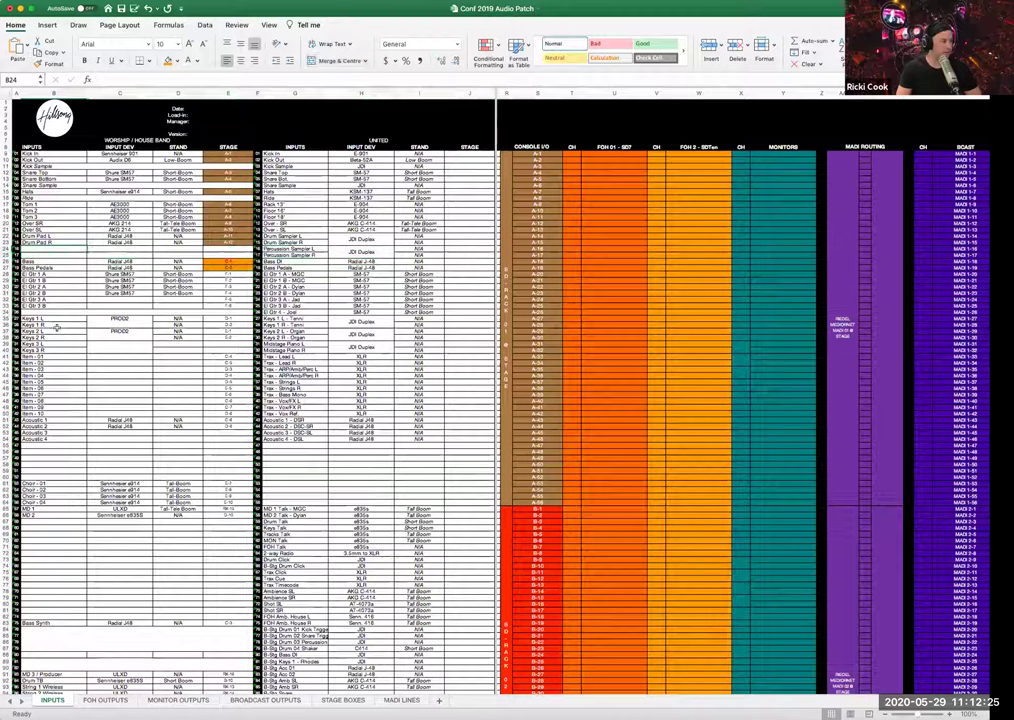
pyautogui.moveTo(45, 313); pyautogui.dragTo(445, 313)
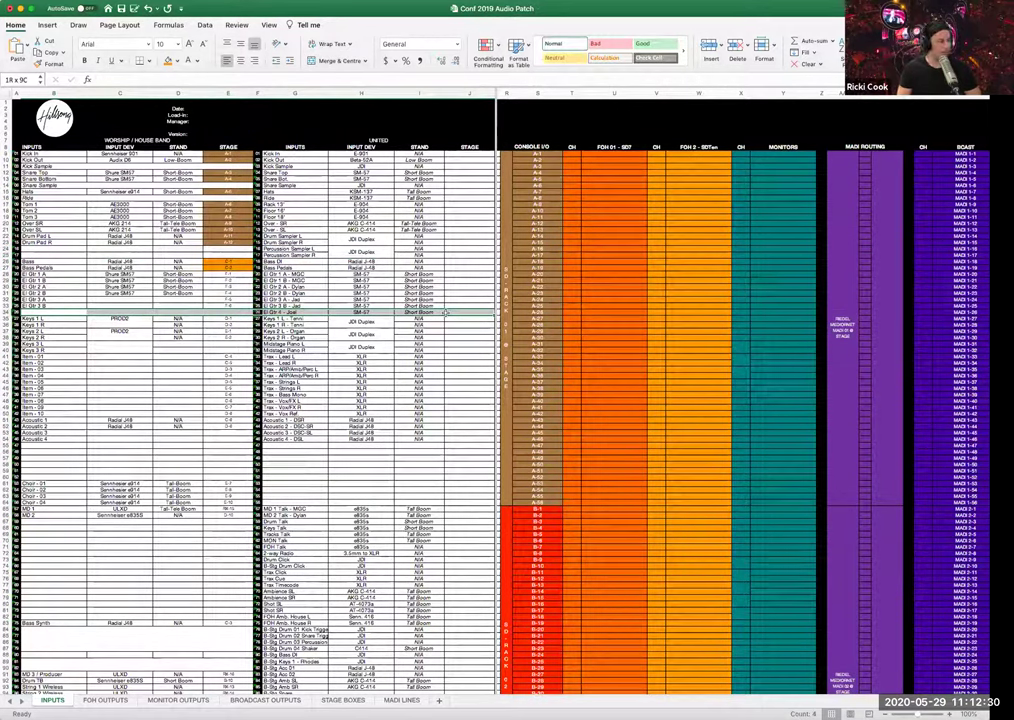
# - Compare the Worship / House Band Keys 3 L and R inputs with United's Midstage Piano L and R
pyautogui.click(106, 347)
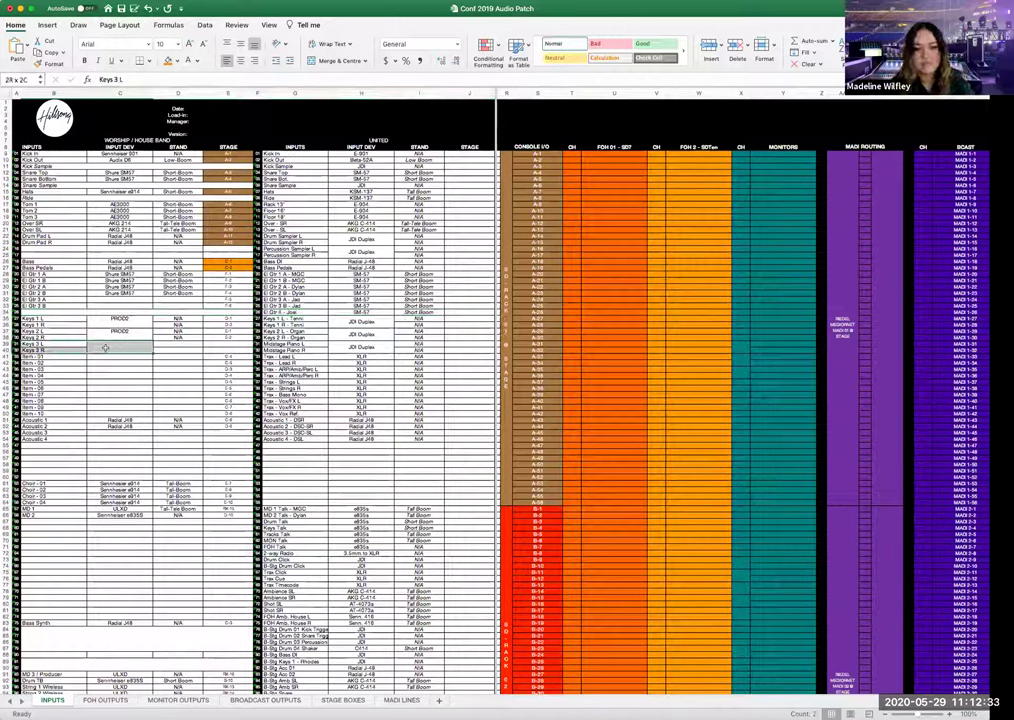
pyautogui.click(110, 348)
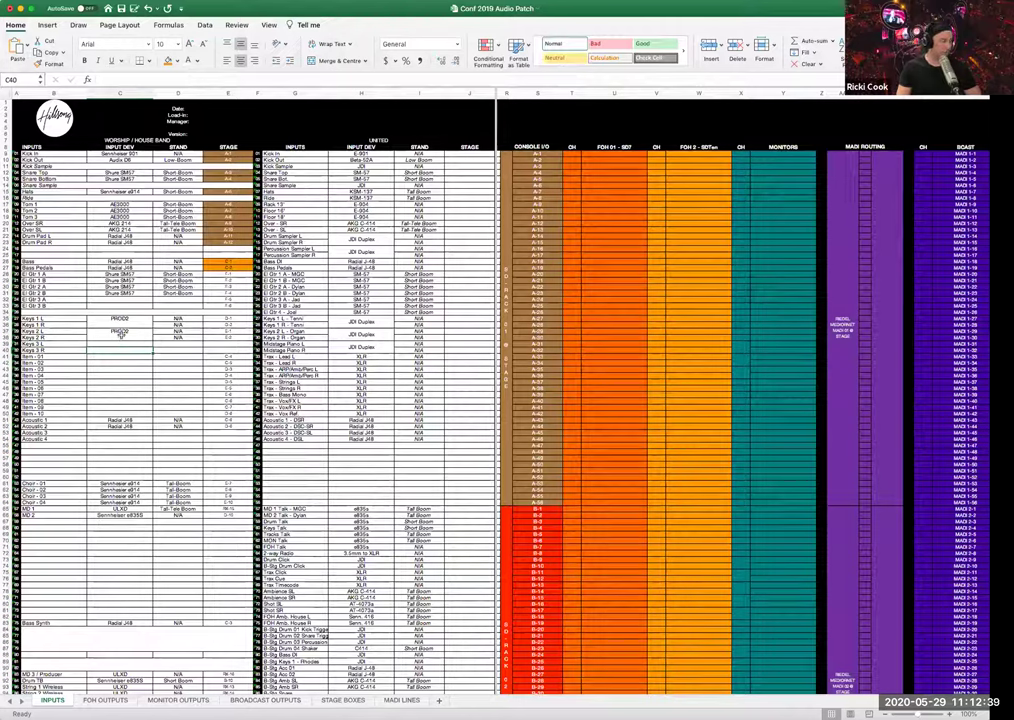
pyautogui.click(125, 318)
pyautogui.press('Up')
pyautogui.moveTo(62, 343); pyautogui.dragTo(300, 352)
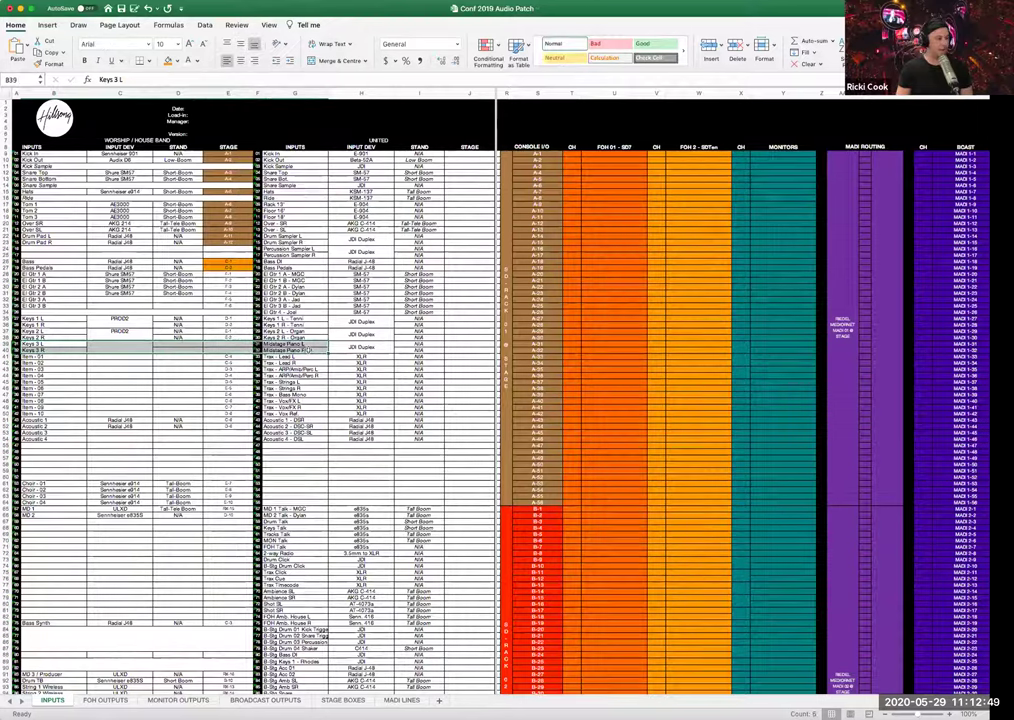
# - Compare Item - 01 to Item - 10 with United's Trax inputs, and check the house band's Acoustic 1 to Acoustic 4
pyautogui.moveTo(50, 357); pyautogui.dragTo(300, 413)
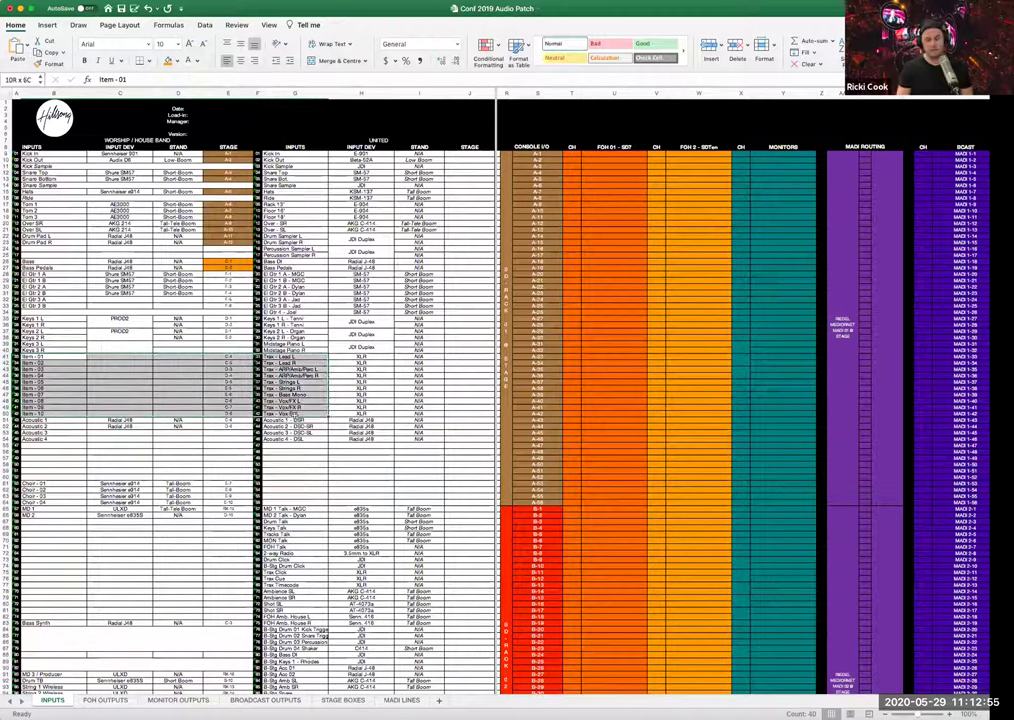
pyautogui.click(300, 413)
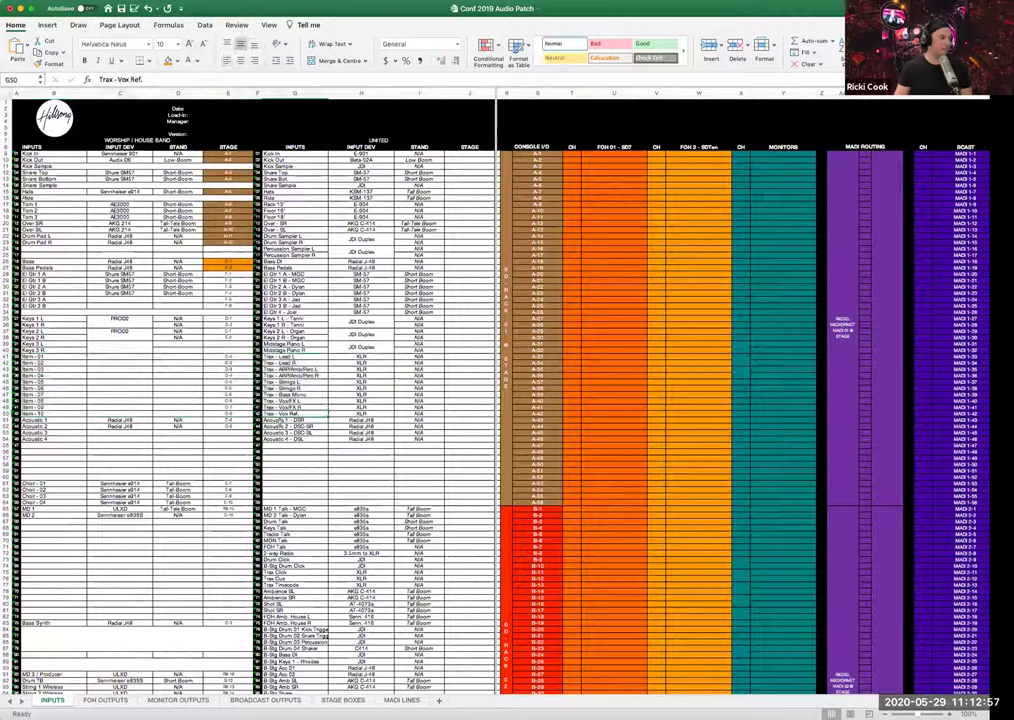
pyautogui.moveTo(50, 421); pyautogui.dragTo(66, 437)
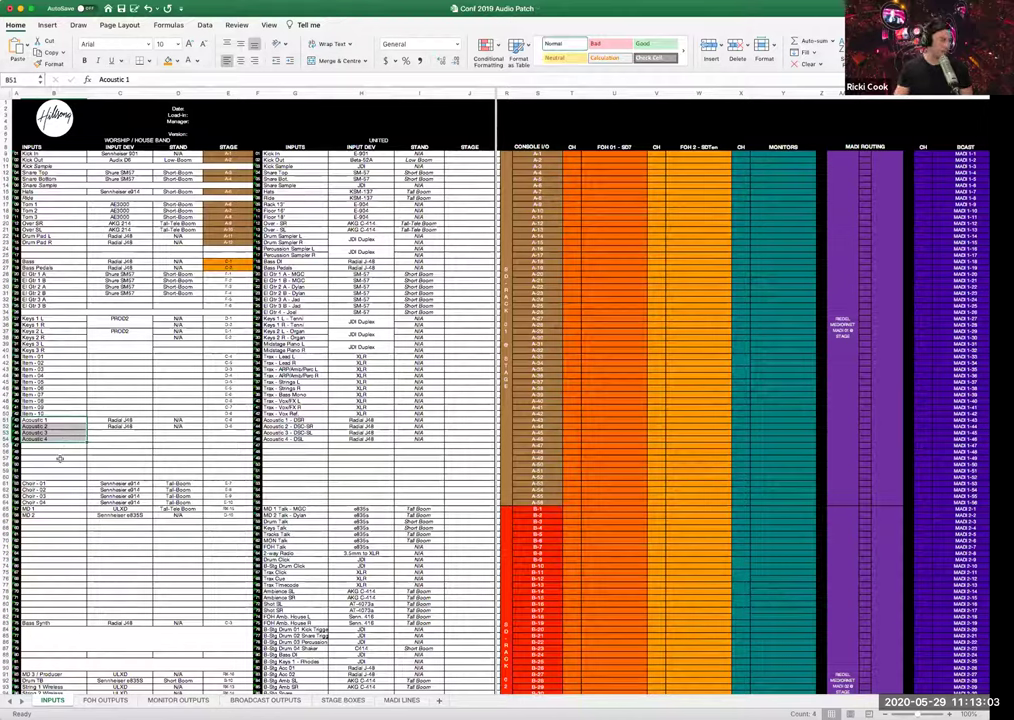
# - Examine the blank Worship / House Band rows between Acoustic 4 and Choir - 01, and trace the Acoustic 4 row across to its console I/O
pyautogui.moveTo(60, 448); pyautogui.dragTo(232, 477)
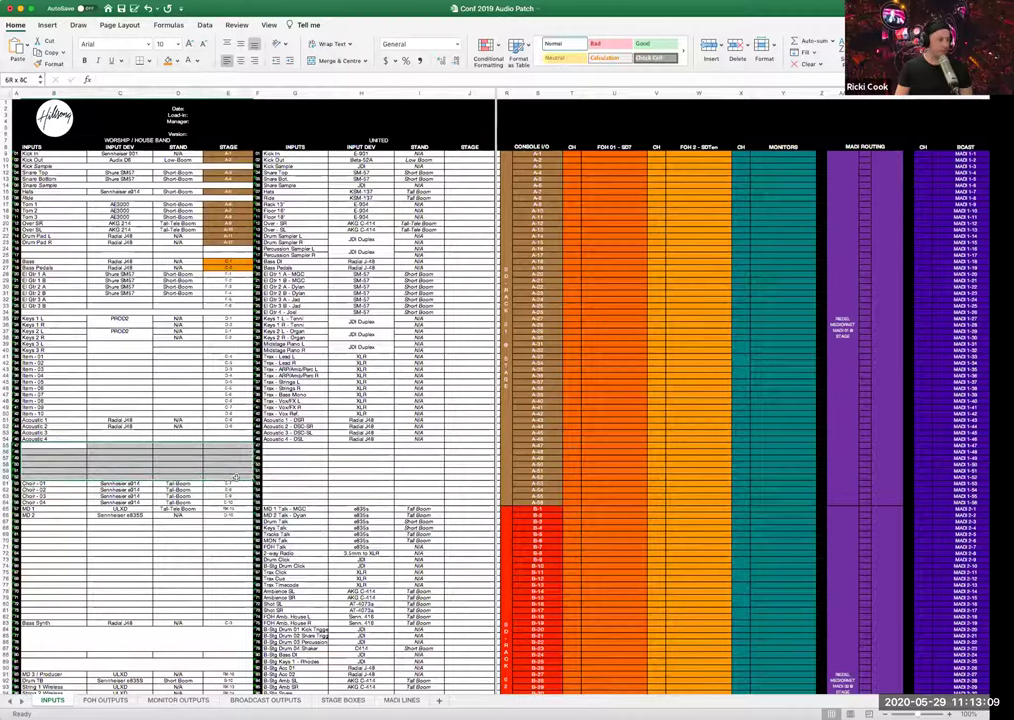
pyautogui.moveTo(236, 478); pyautogui.dragTo(236, 478)
pyautogui.click(236, 478)
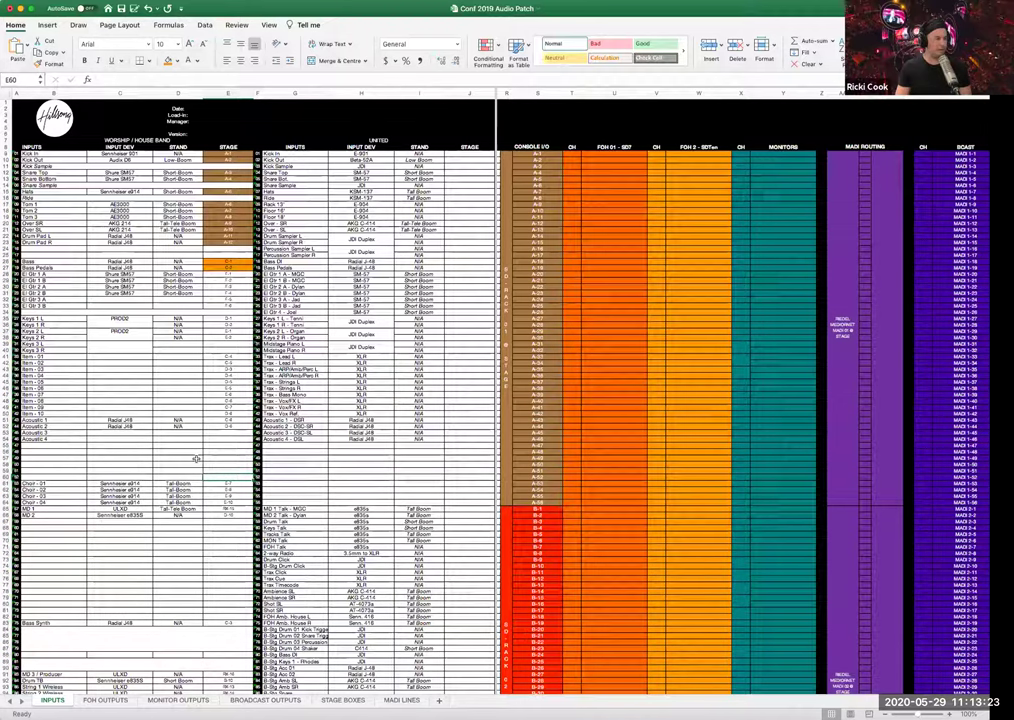
pyautogui.moveTo(363, 438); pyautogui.dragTo(521, 440)
pyautogui.click(521, 440)
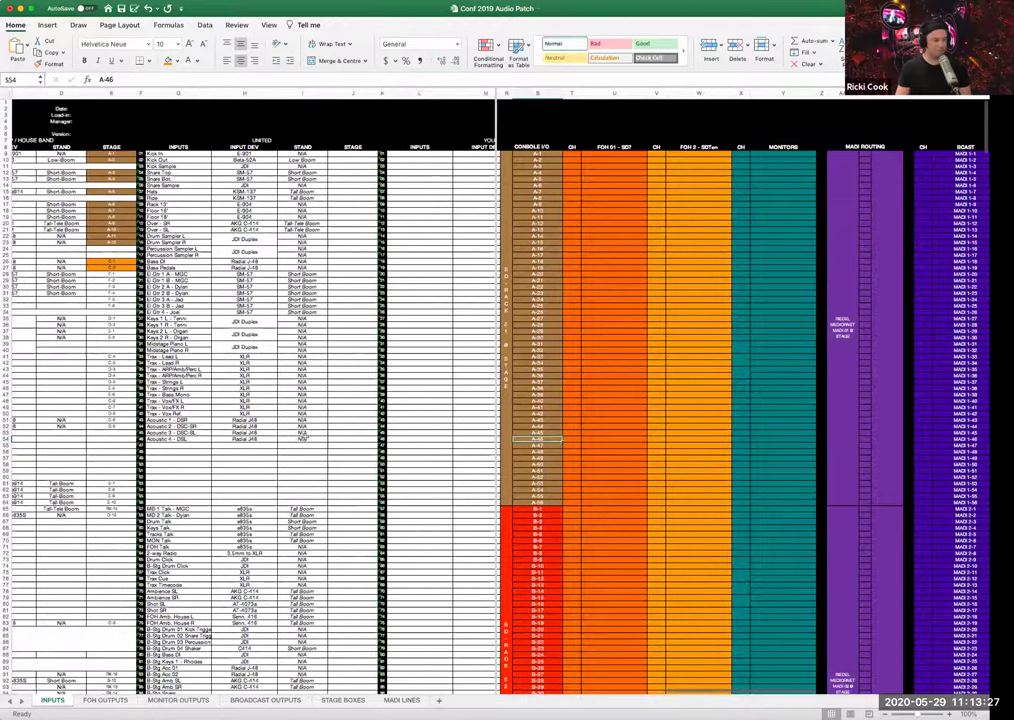
pyautogui.hscroll(-10, 50, 448)
pyautogui.click(41, 448)
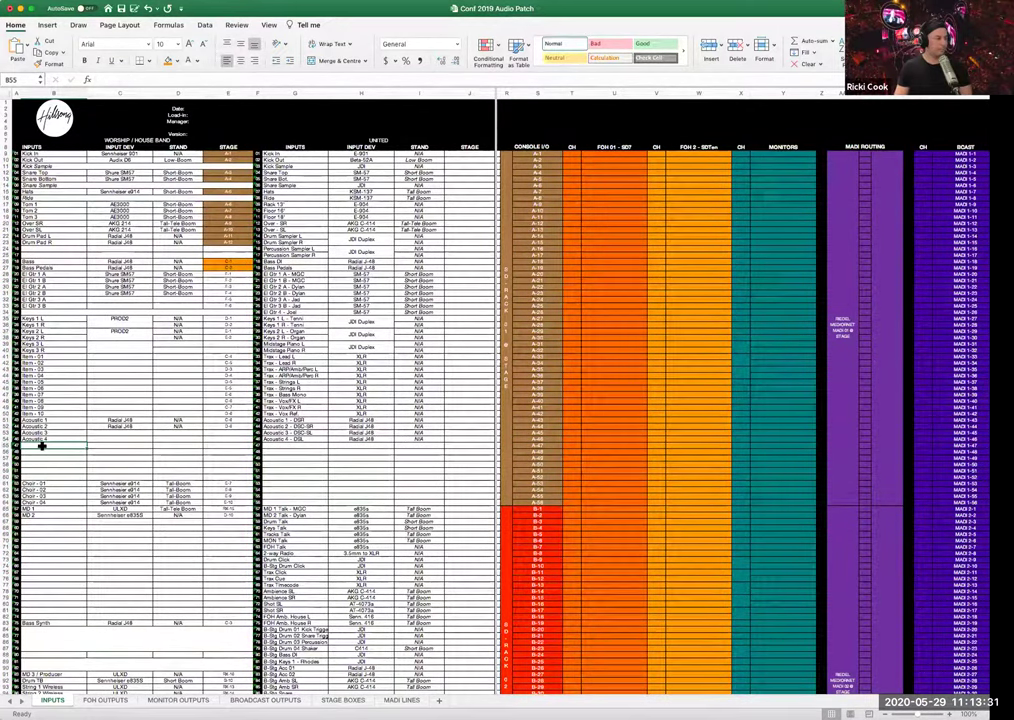
# - Examine the Worship / House Band Choir - 01 to Choir - 04 inputs and the MD 1 and MD 2 talk inputs beneath them
pyautogui.moveTo(43, 484); pyautogui.dragTo(222, 502)
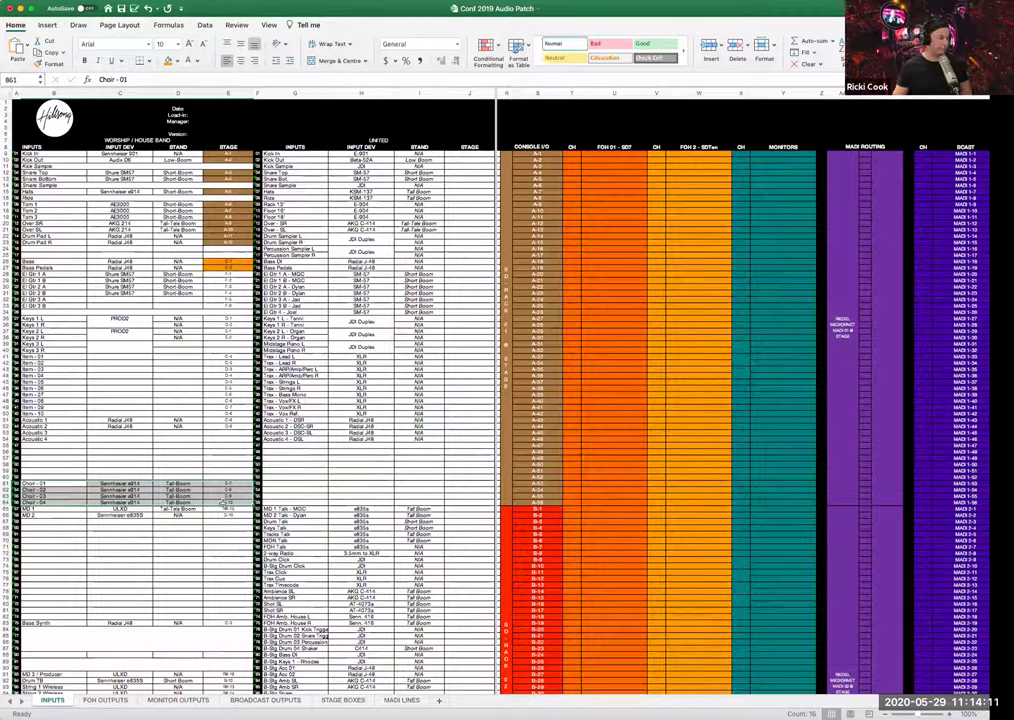
pyautogui.click(127, 540)
pyautogui.click(53, 508)
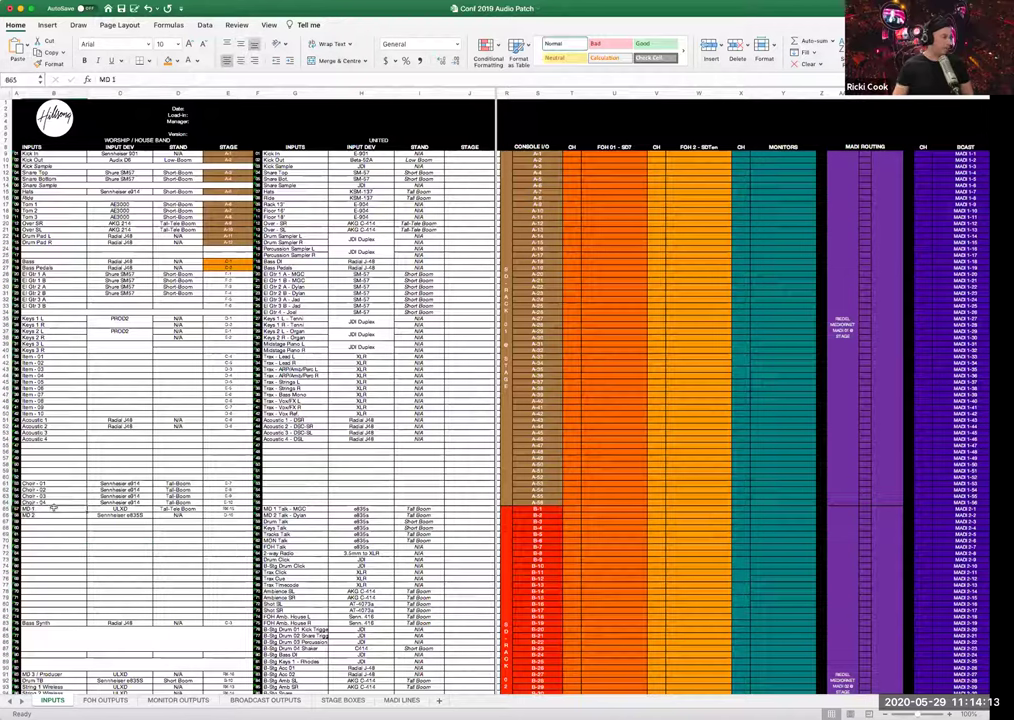
pyautogui.moveTo(53, 508); pyautogui.dragTo(56, 515)
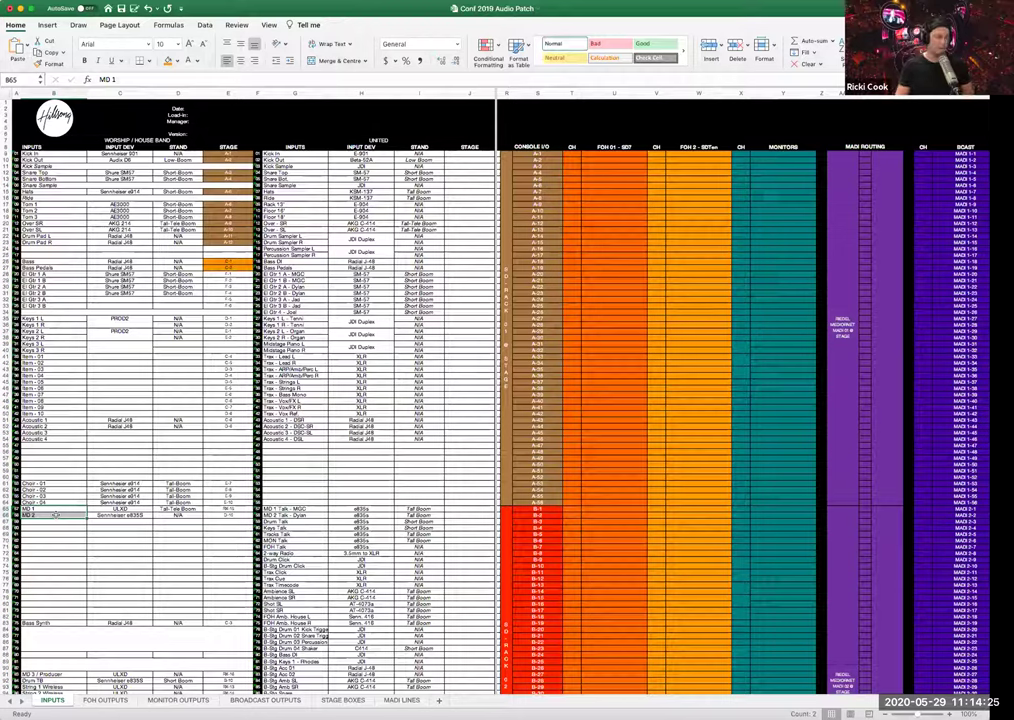
pyautogui.click(54, 521)
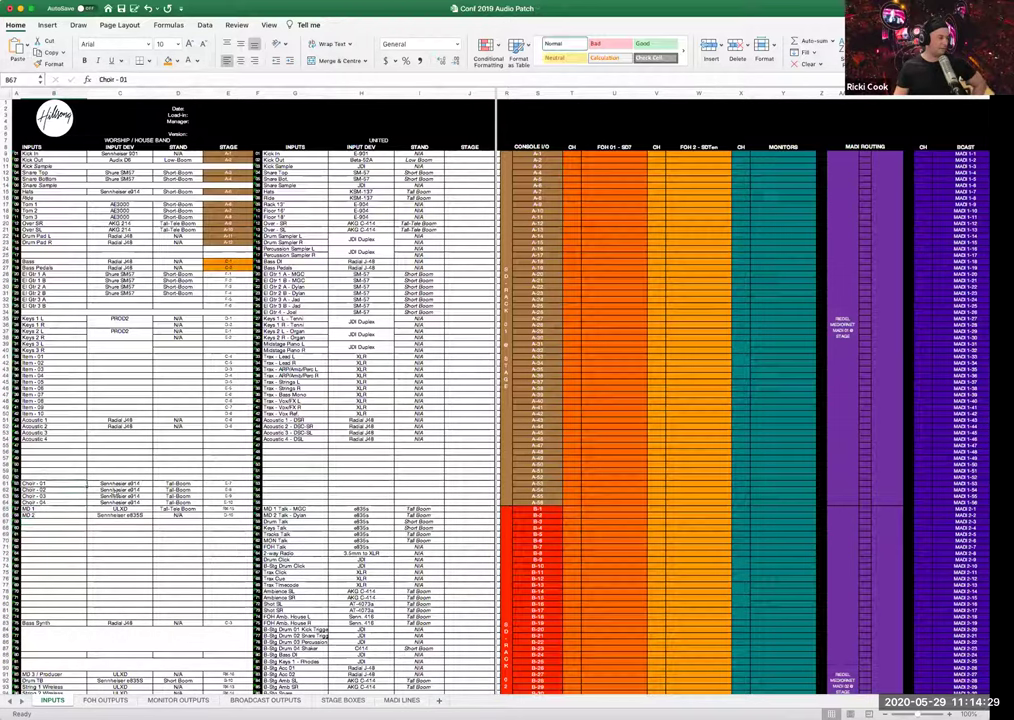
pyautogui.moveTo(43, 481); pyautogui.dragTo(190, 502)
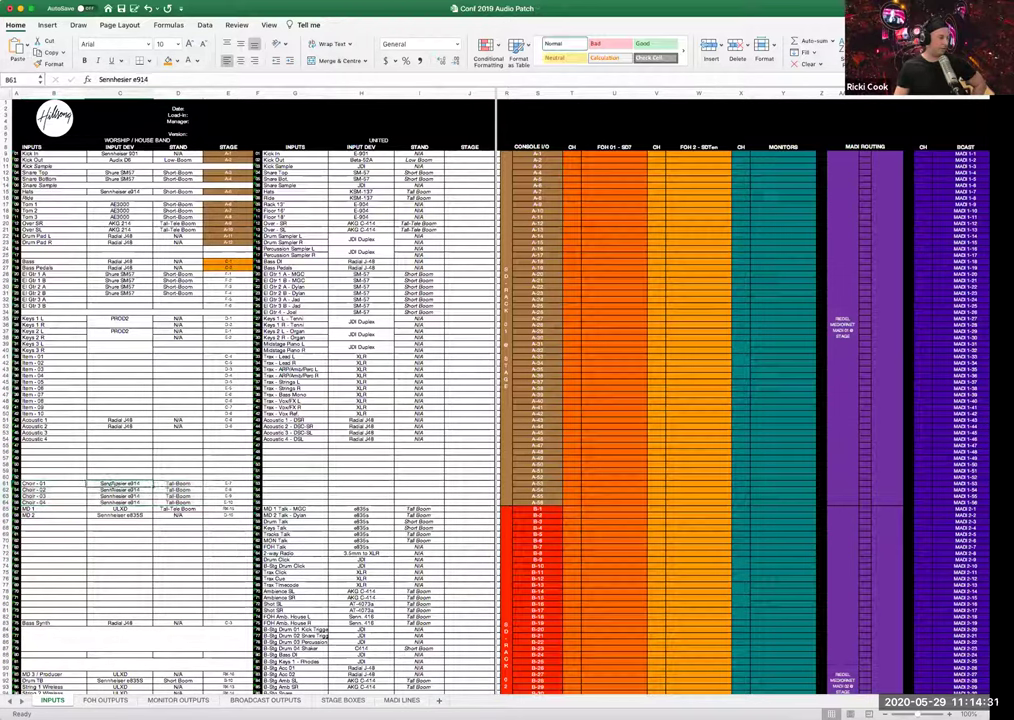
pyautogui.click(120, 483)
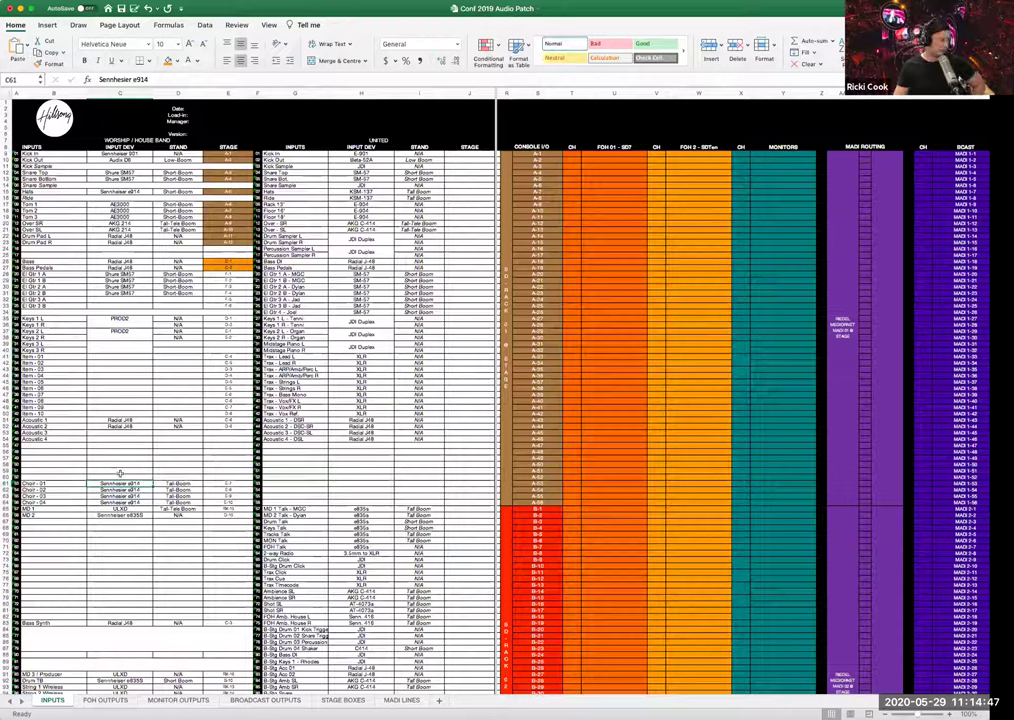
pyautogui.click(42, 511)
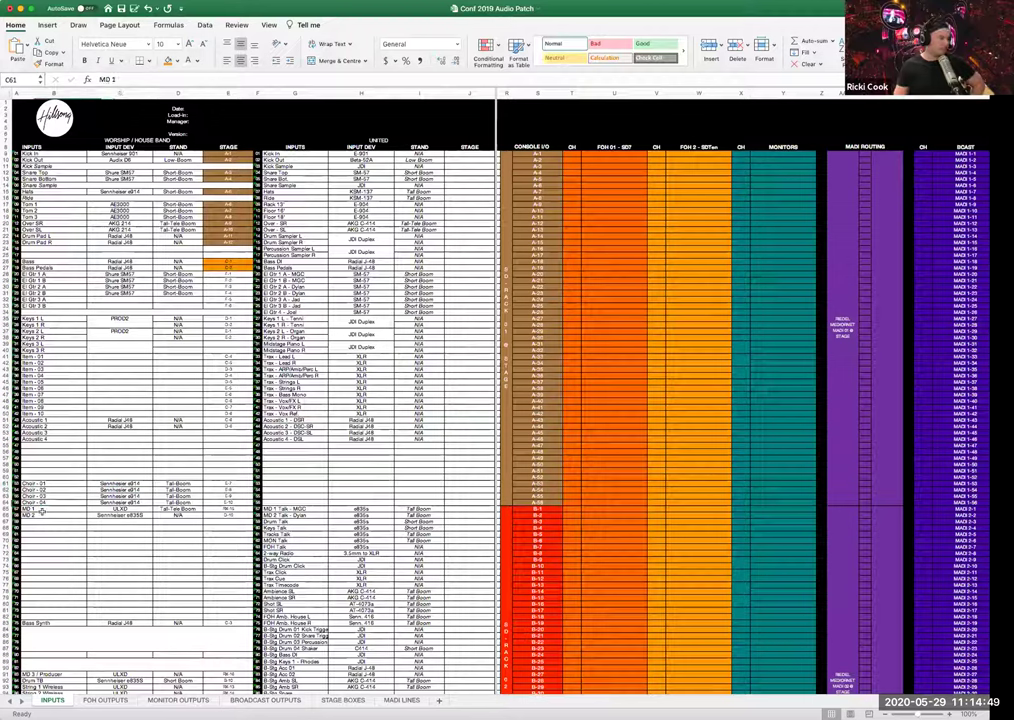
pyautogui.moveTo(42, 511)
pyautogui.mouseDown()
pyautogui.moveTo(255, 510)
pyautogui.moveTo(50, 512)
pyautogui.mouseUp()
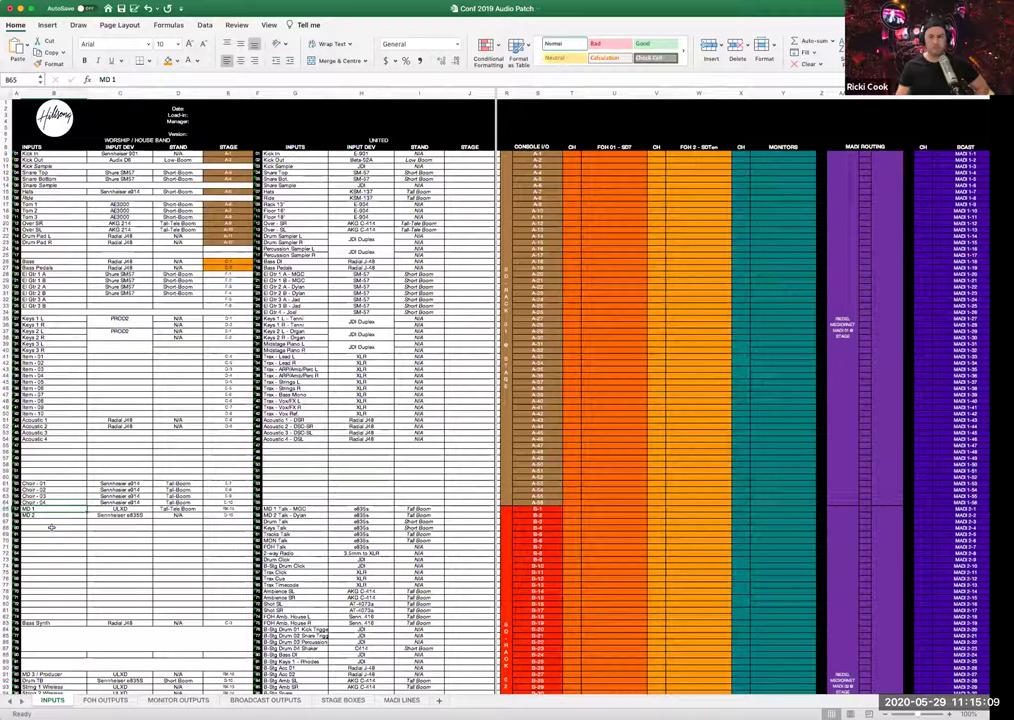
# - Examine the Bass Synth row of the Worship / House Band list and relate it to the Bass input
pyautogui.scroll(-5, 51, 527)
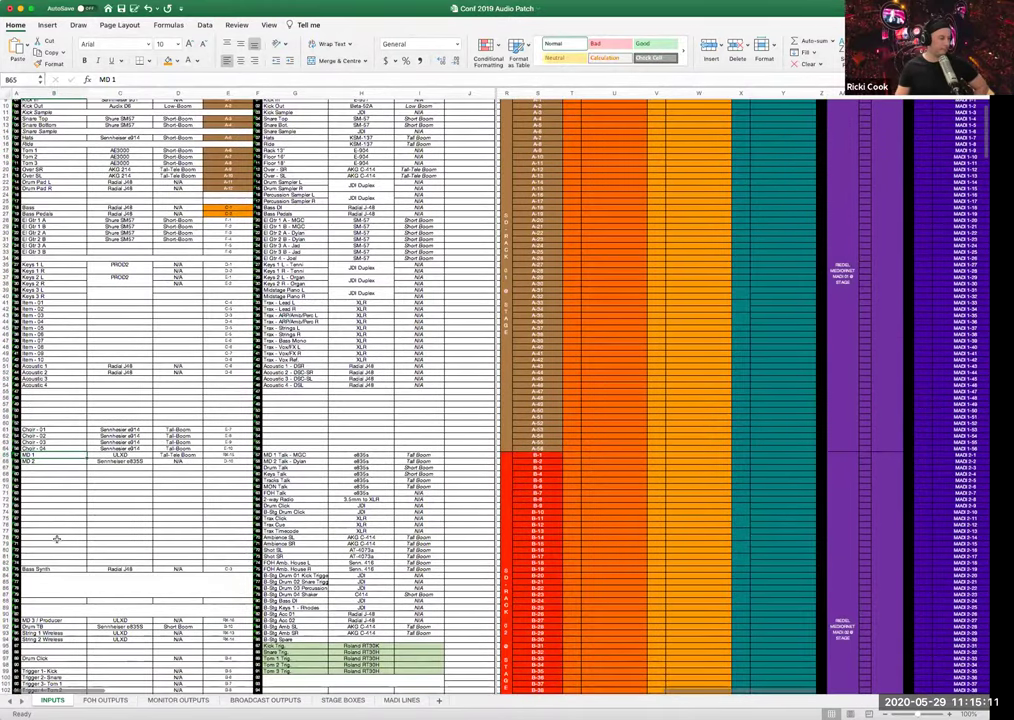
pyautogui.scroll(-3, 57, 539)
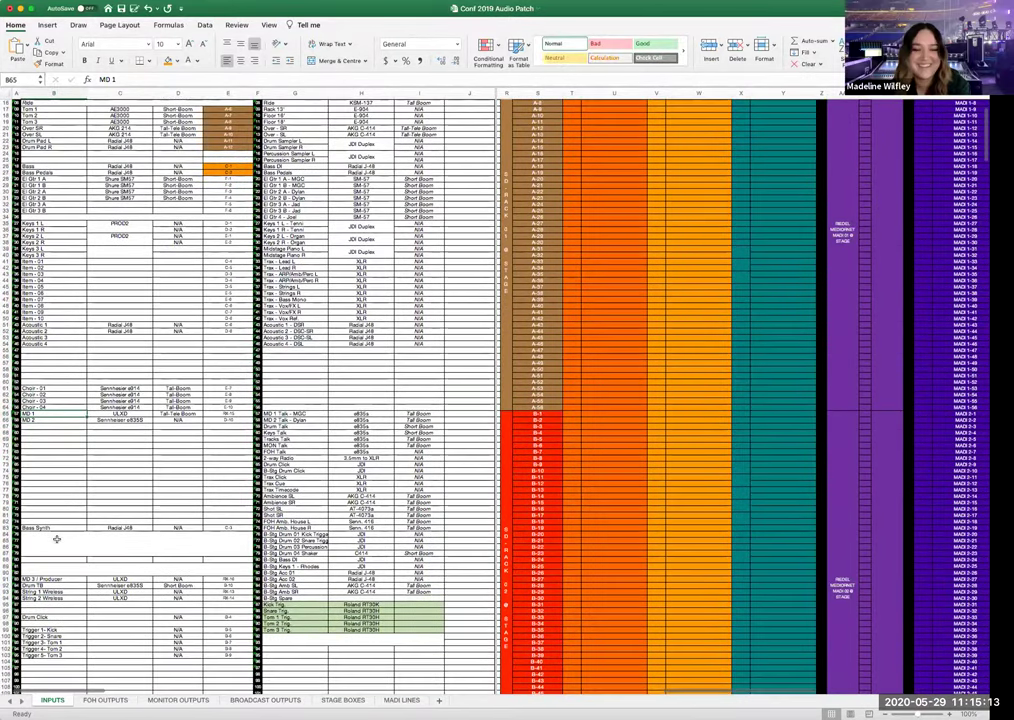
pyautogui.scroll(-2, 57, 539)
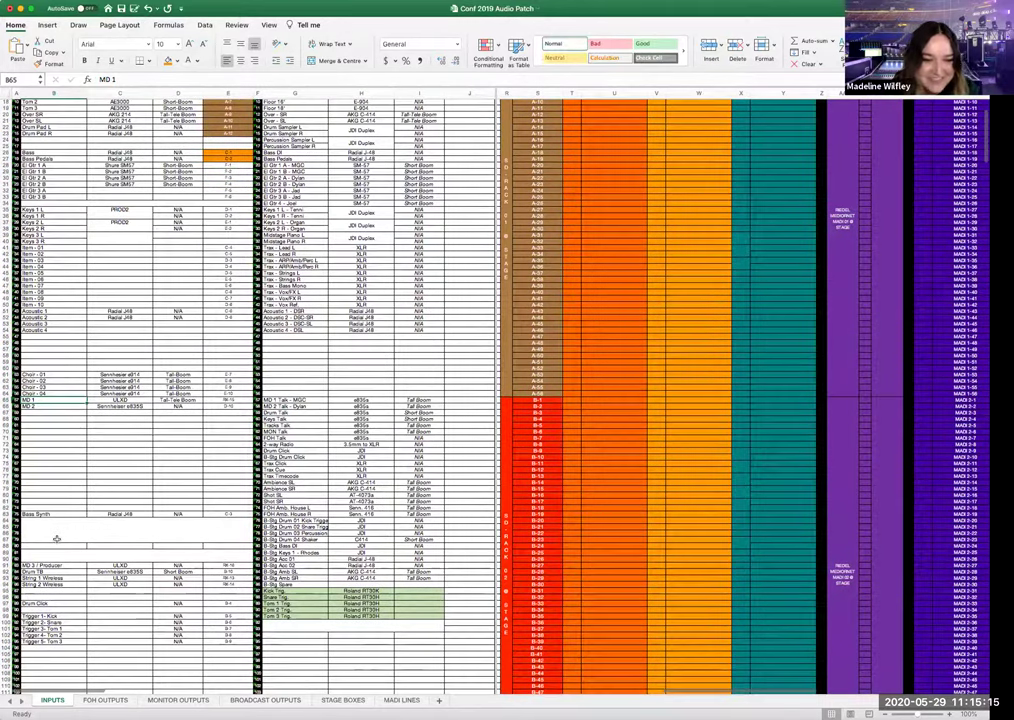
pyautogui.scroll(2, 45, 539)
pyautogui.moveTo(43, 539); pyautogui.dragTo(195, 541)
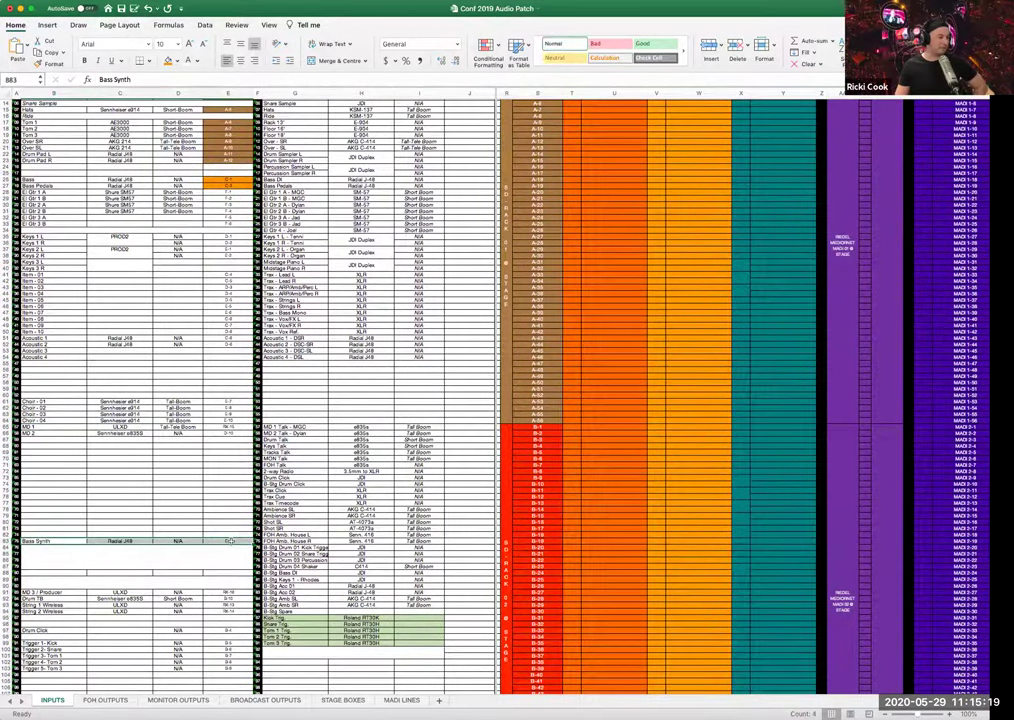
pyautogui.click(229, 541)
pyautogui.moveTo(45, 541); pyautogui.dragTo(214, 541)
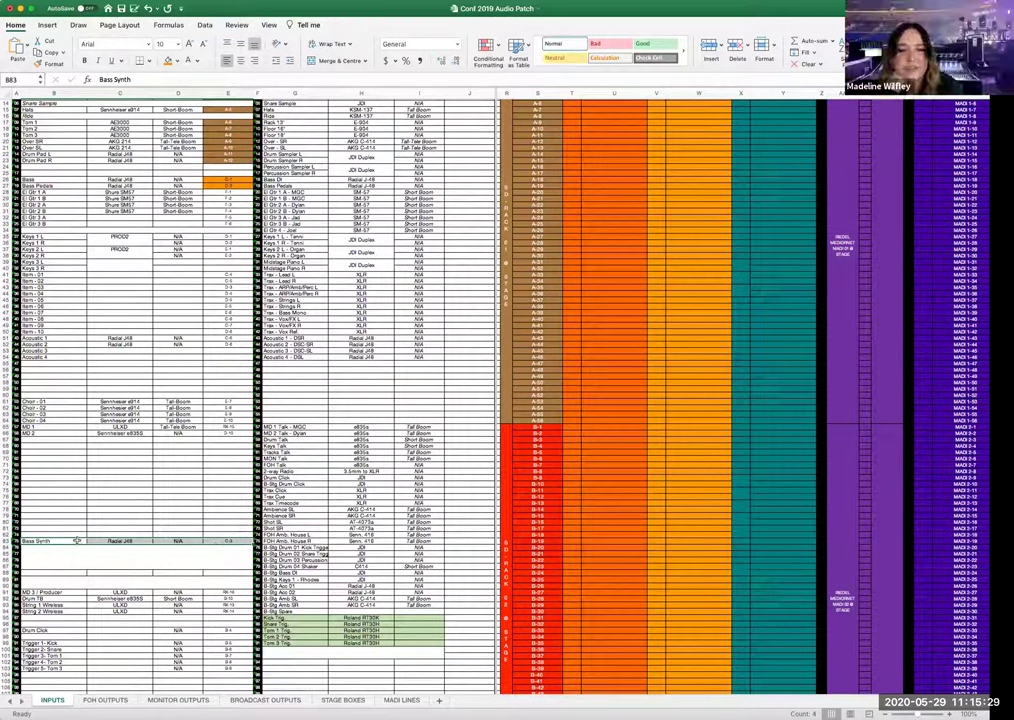
pyautogui.scroll(2, 80, 530)
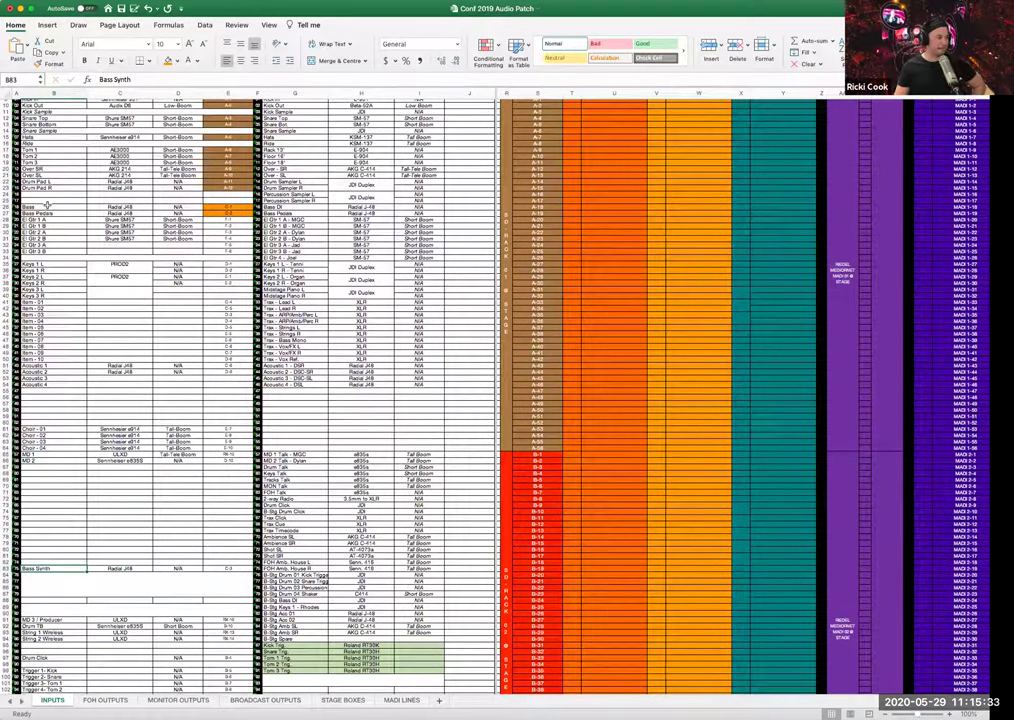
# - Examine the Worship / House Band Drum Click input and the drum triggers from Trigger 1 - Kick to Trigger 5 - Tom 3
pyautogui.scroll(-15, 158, 472)
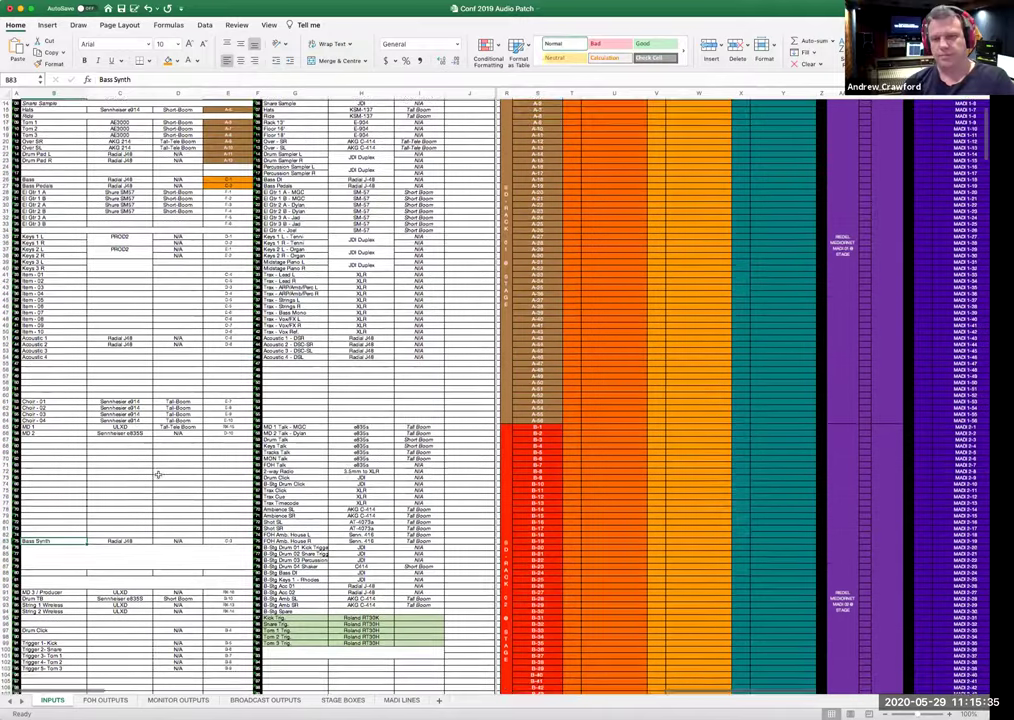
pyautogui.scroll(-3, 157, 477)
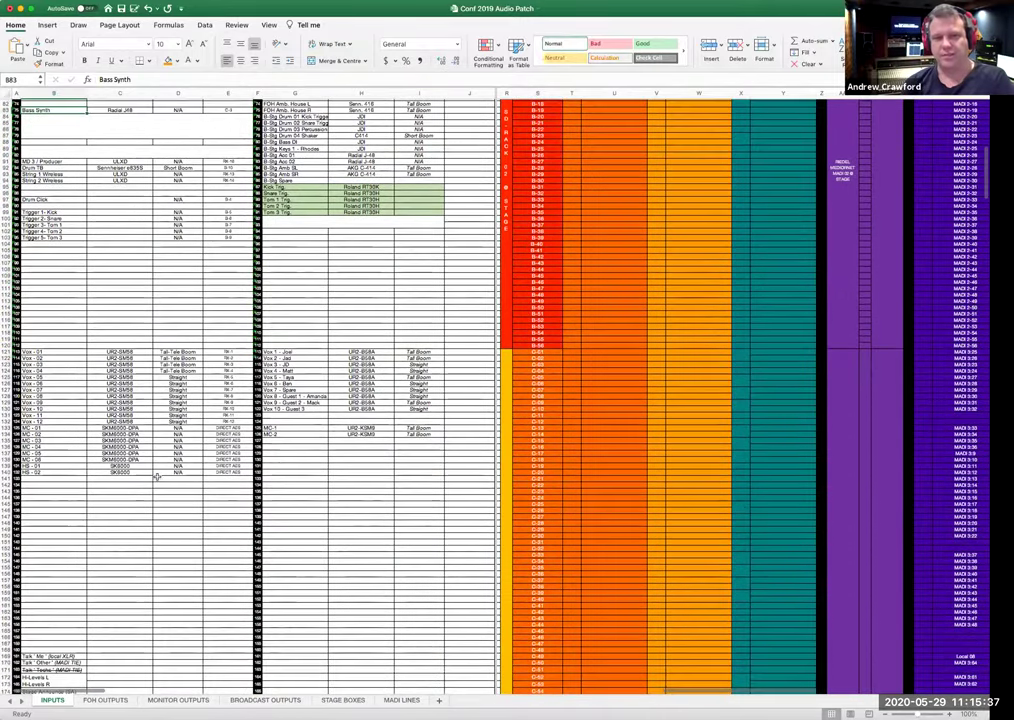
pyautogui.scroll(4, 157, 477)
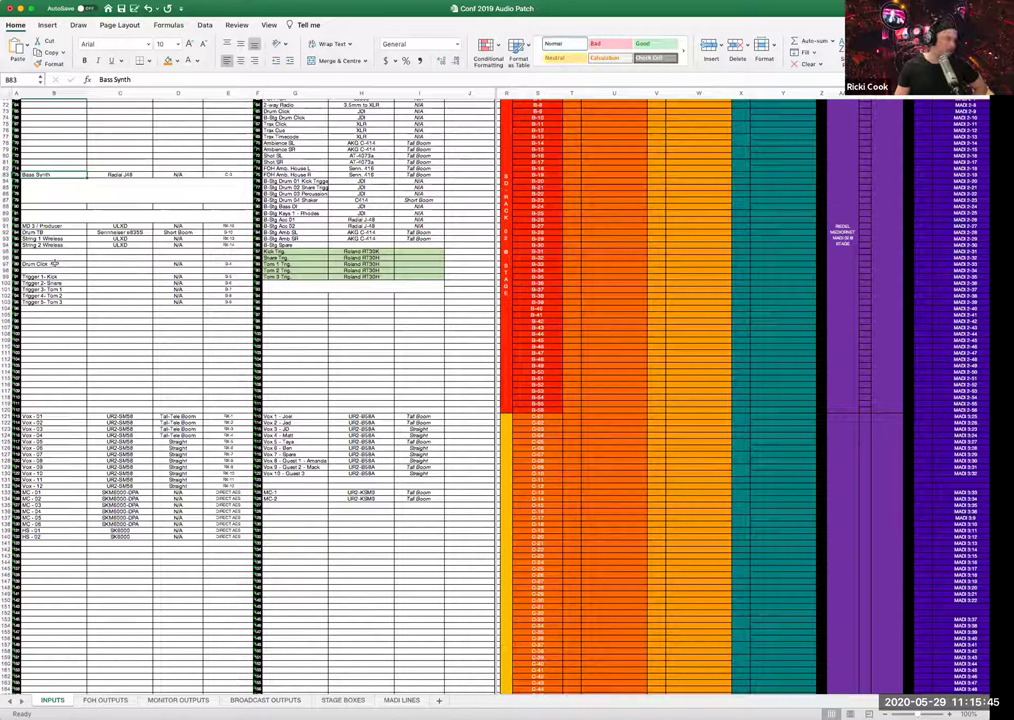
pyautogui.moveTo(52, 263); pyautogui.dragTo(186, 270)
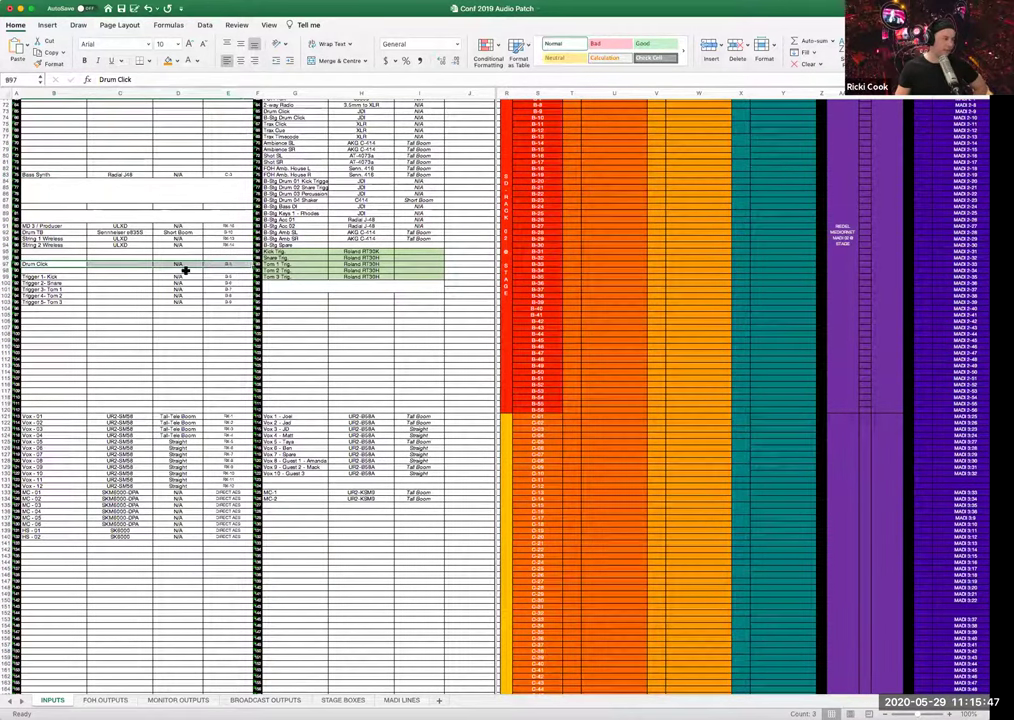
pyautogui.click(63, 276)
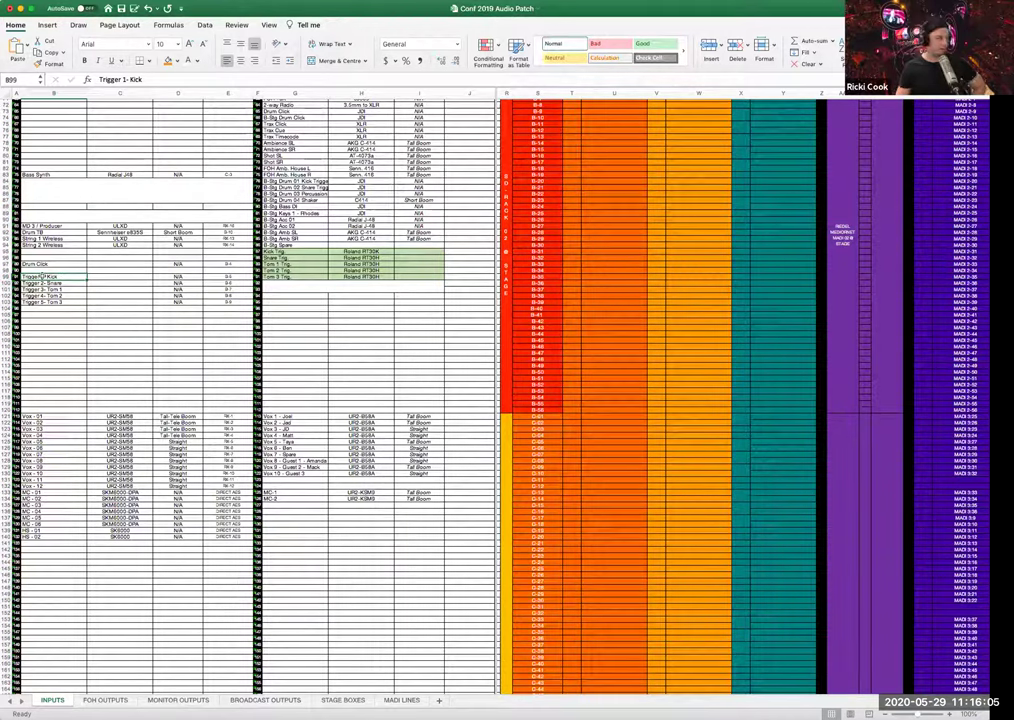
pyautogui.moveTo(40, 276); pyautogui.dragTo(213, 300)
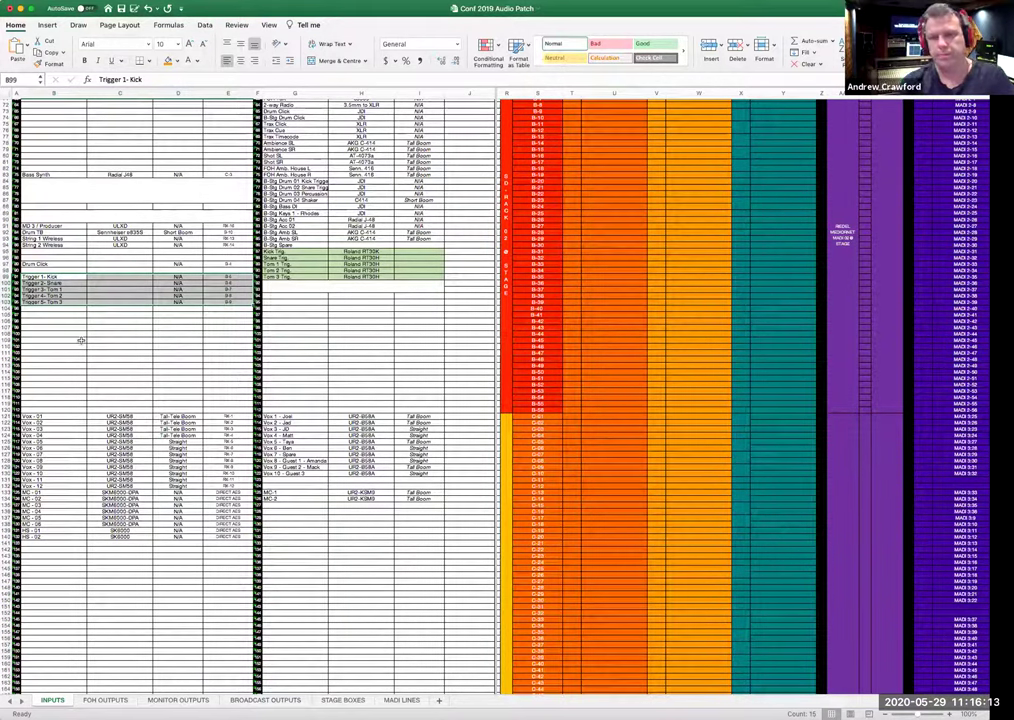
# - Examine the Worship / House Band Vox - 01 to Vox - 12 inputs with their microphones and stands against the United vocals
pyautogui.click(55, 416)
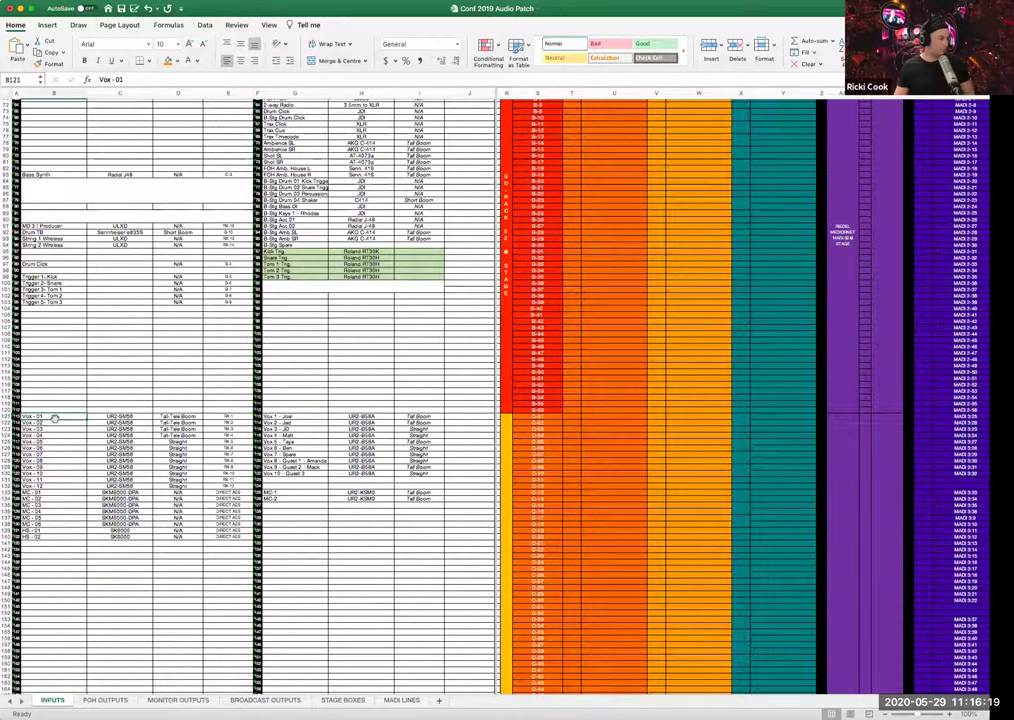
pyautogui.moveTo(55, 416); pyautogui.dragTo(75, 486)
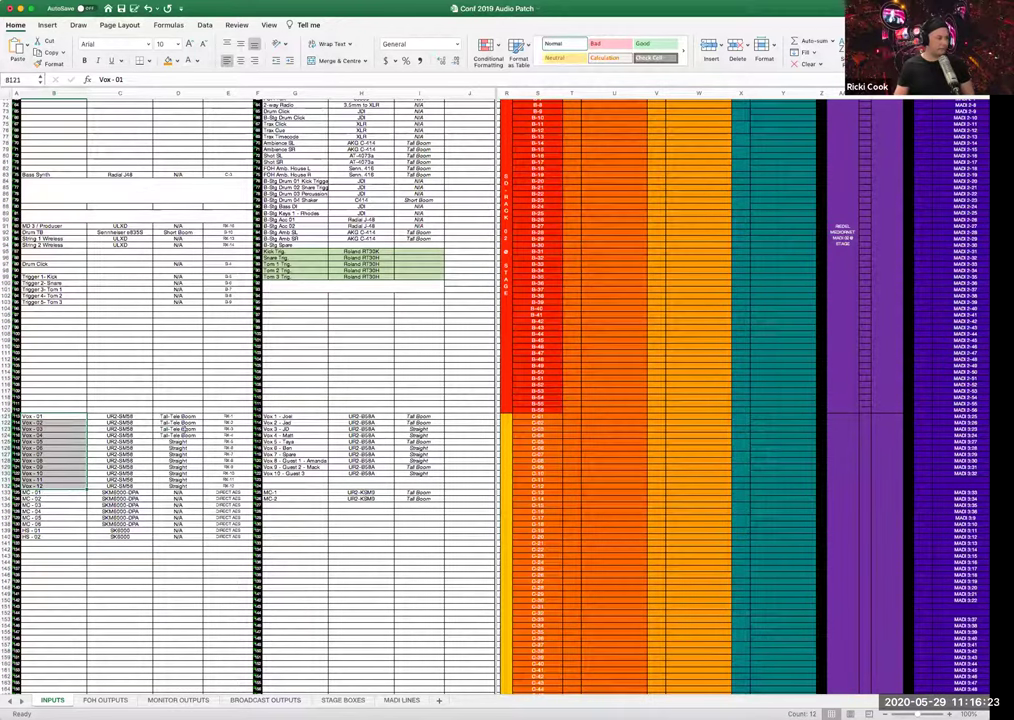
pyautogui.scroll(-7, 476, 450)
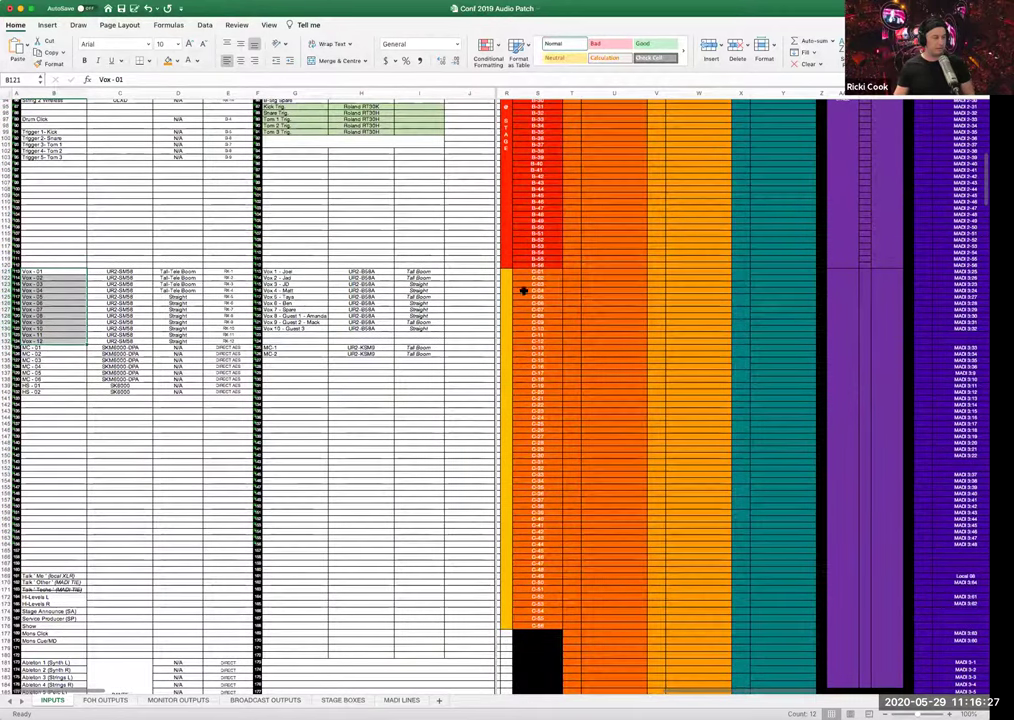
pyautogui.scroll(3, 389, 377)
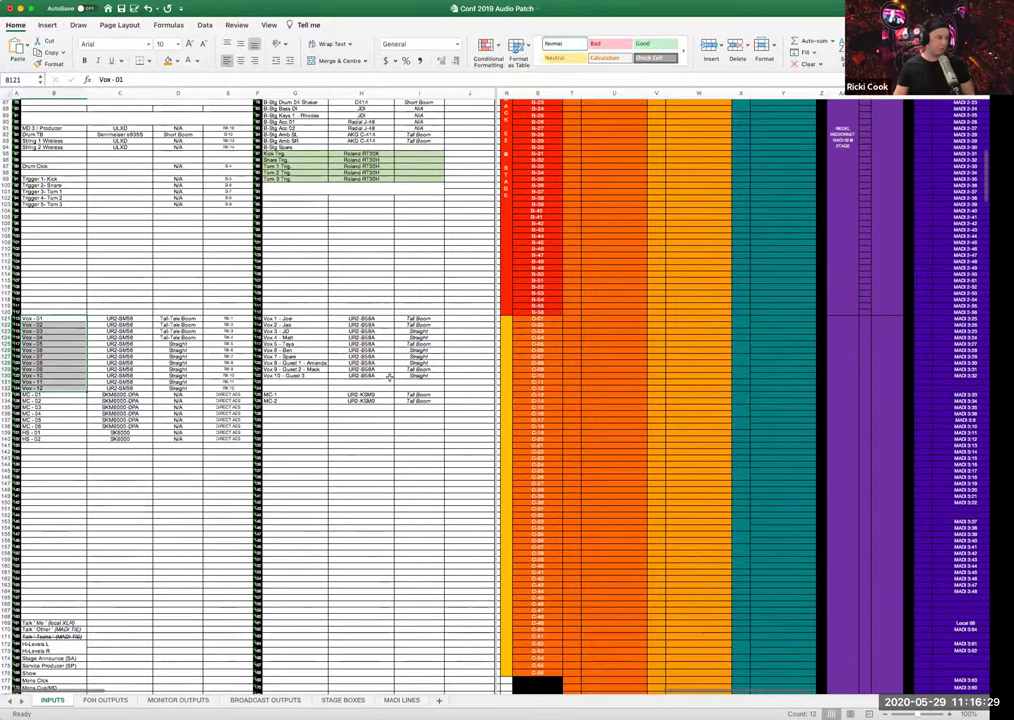
pyautogui.scroll(2, 389, 377)
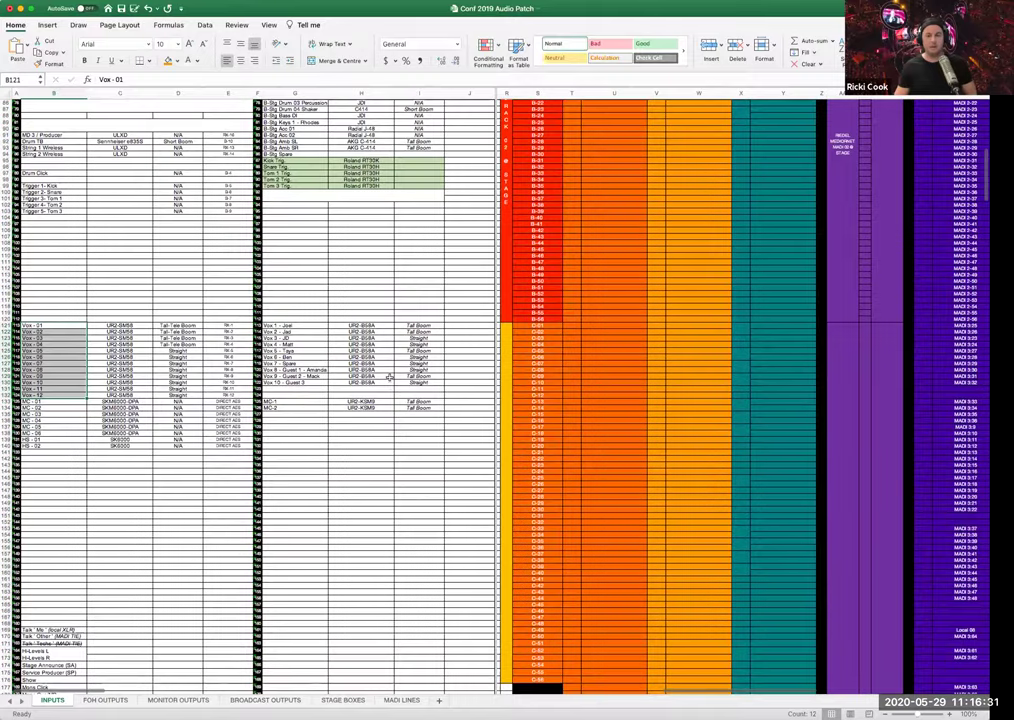
pyautogui.scroll(2, 141, 373)
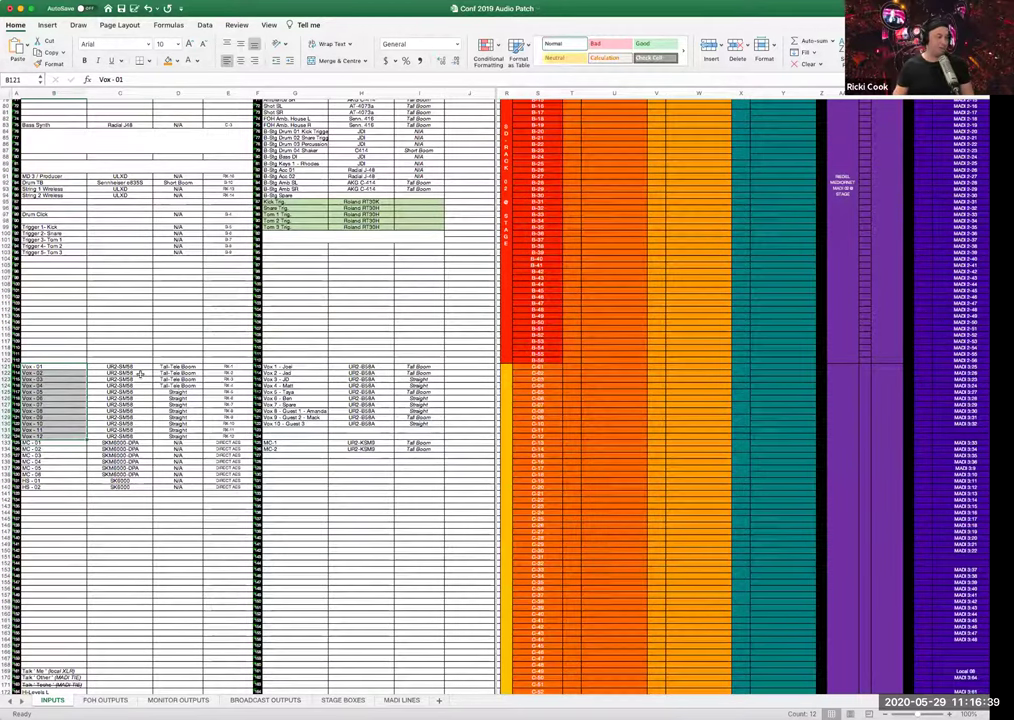
pyautogui.click(60, 367)
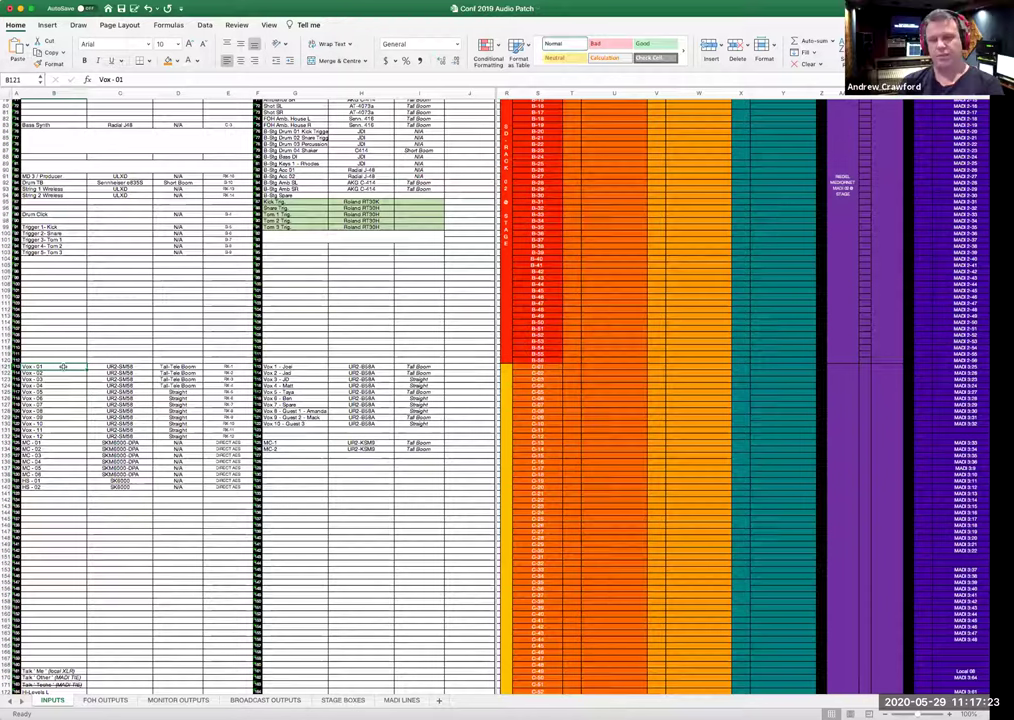
pyautogui.moveTo(63, 367); pyautogui.dragTo(197, 438)
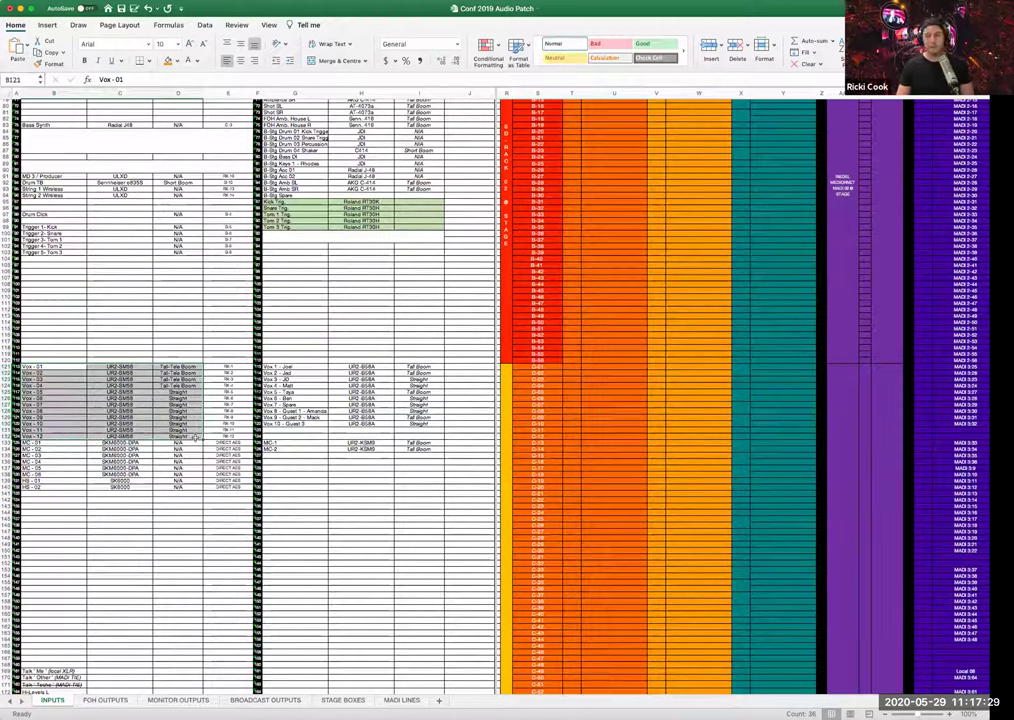
pyautogui.click(197, 438)
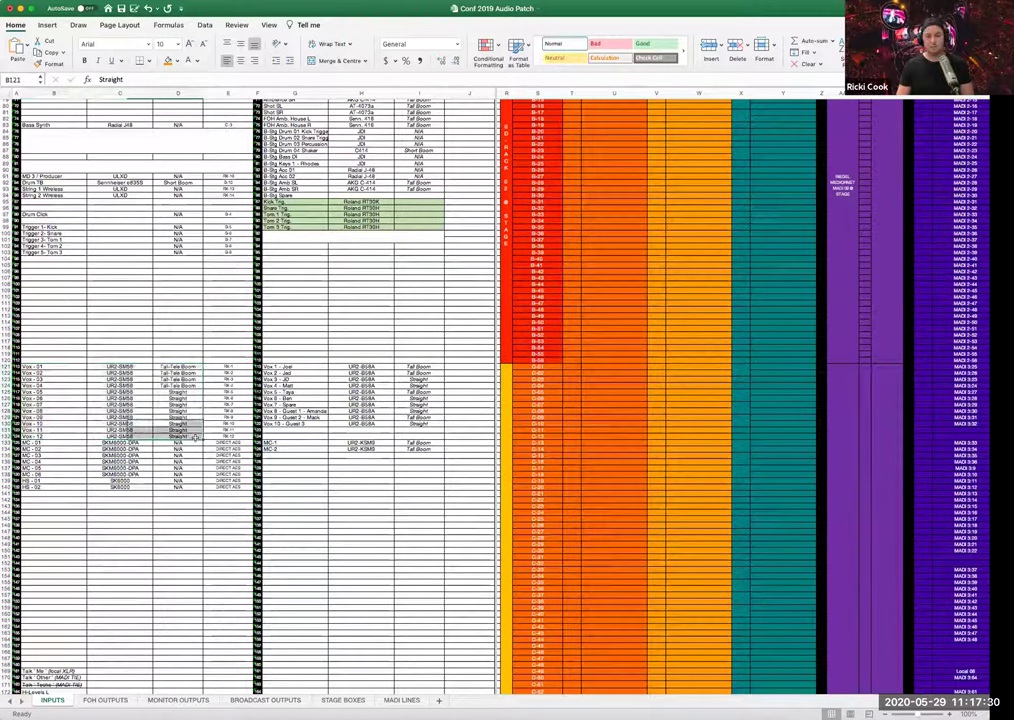
# - Examine the input devices and stage connections of the MC - 01 to MC - 06 and HS rows against the Vox rows above
pyautogui.click(48, 441)
pyautogui.moveTo(50, 441); pyautogui.dragTo(118, 476)
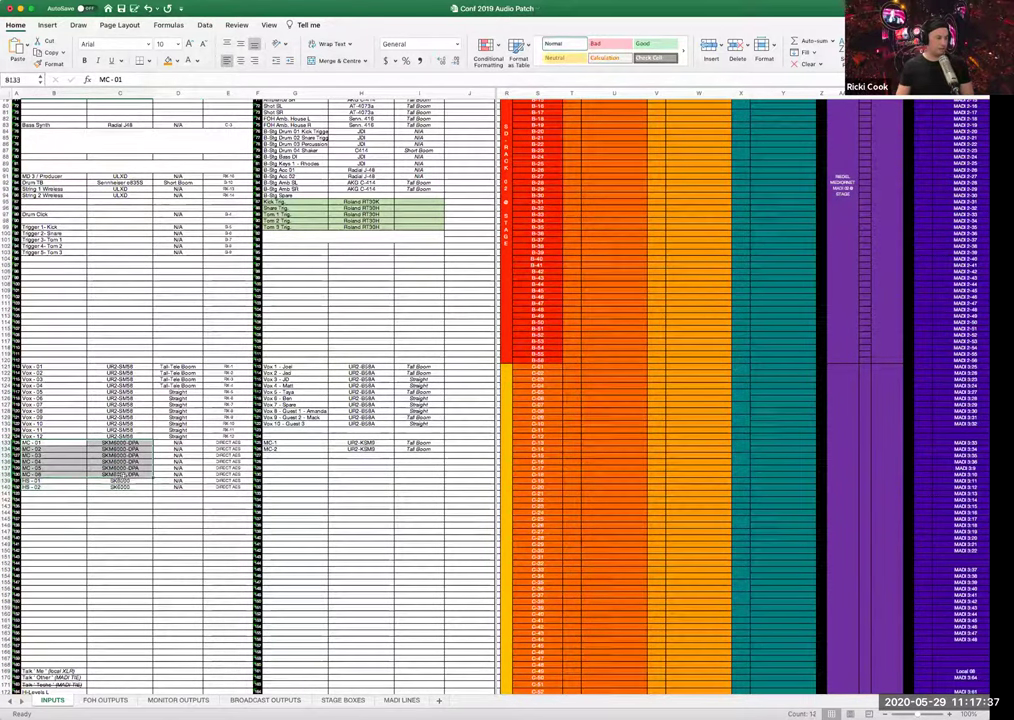
pyautogui.click(118, 486)
pyautogui.moveTo(118, 449); pyautogui.dragTo(118, 474)
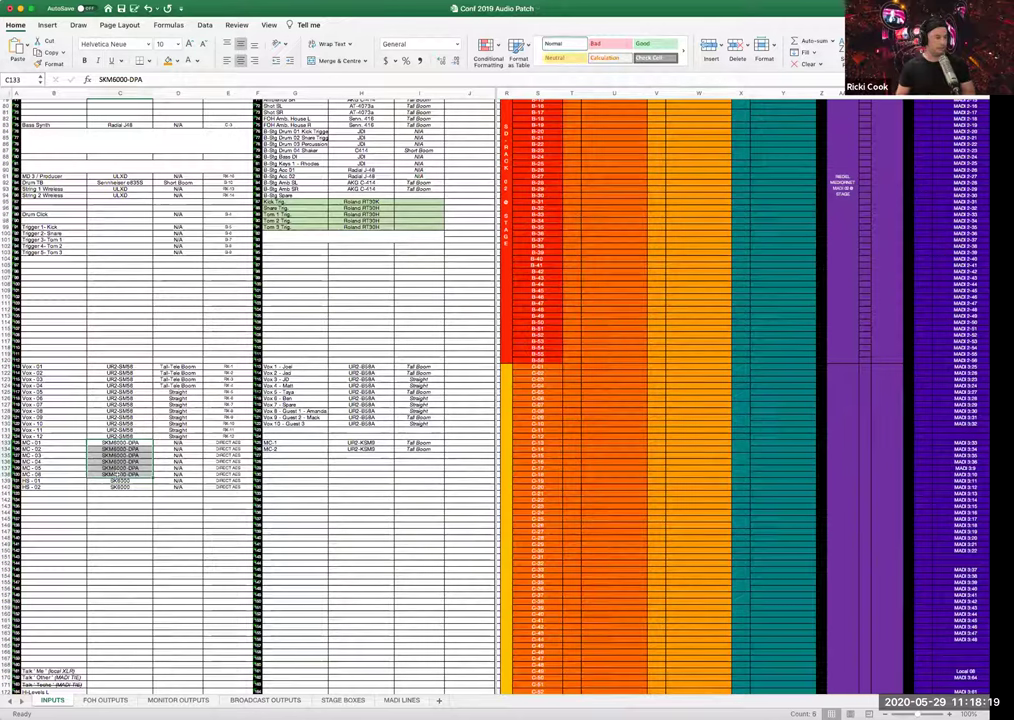
pyautogui.click(157, 447)
pyautogui.click(155, 443)
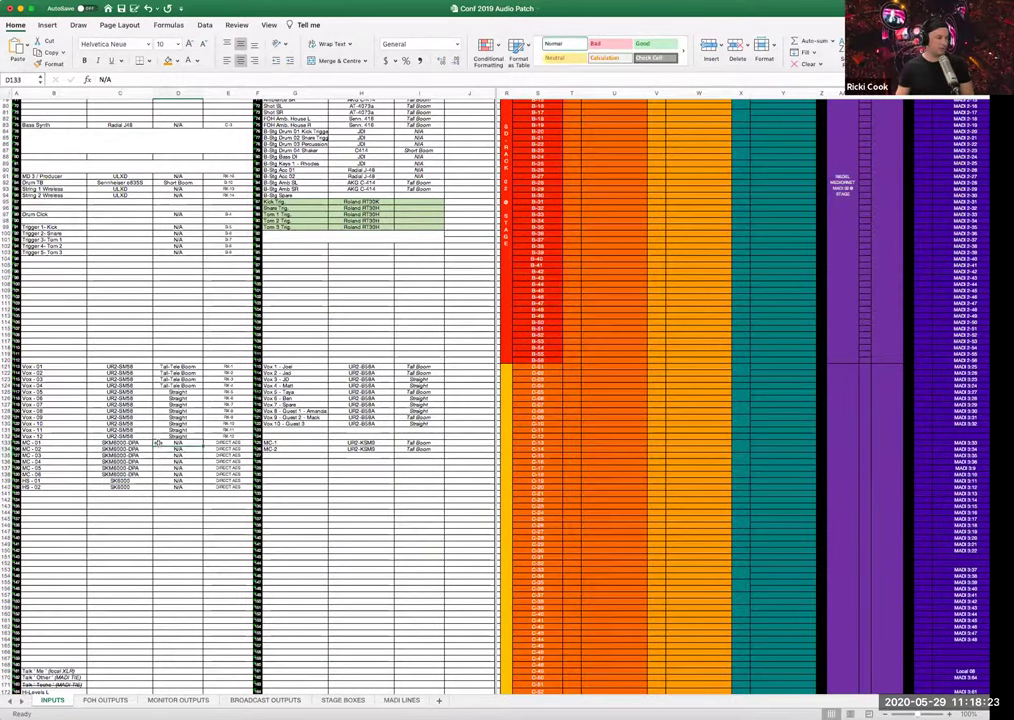
pyautogui.moveTo(228, 443); pyautogui.dragTo(224, 491)
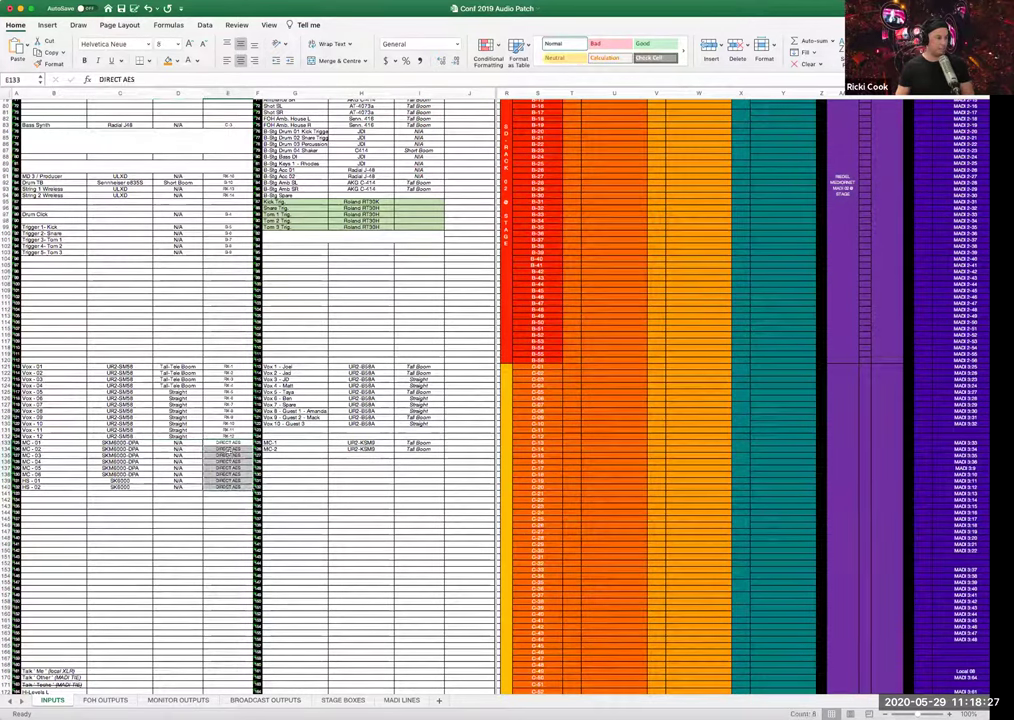
pyautogui.click(214, 502)
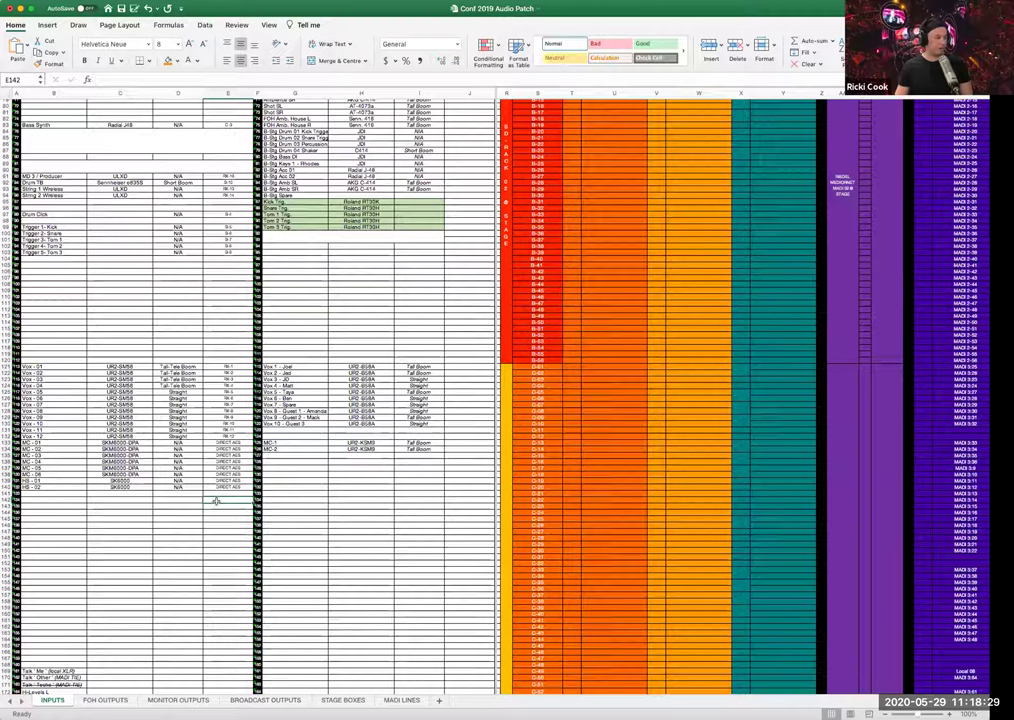
pyautogui.moveTo(58, 367); pyautogui.dragTo(213, 434)
pyautogui.click(78, 429)
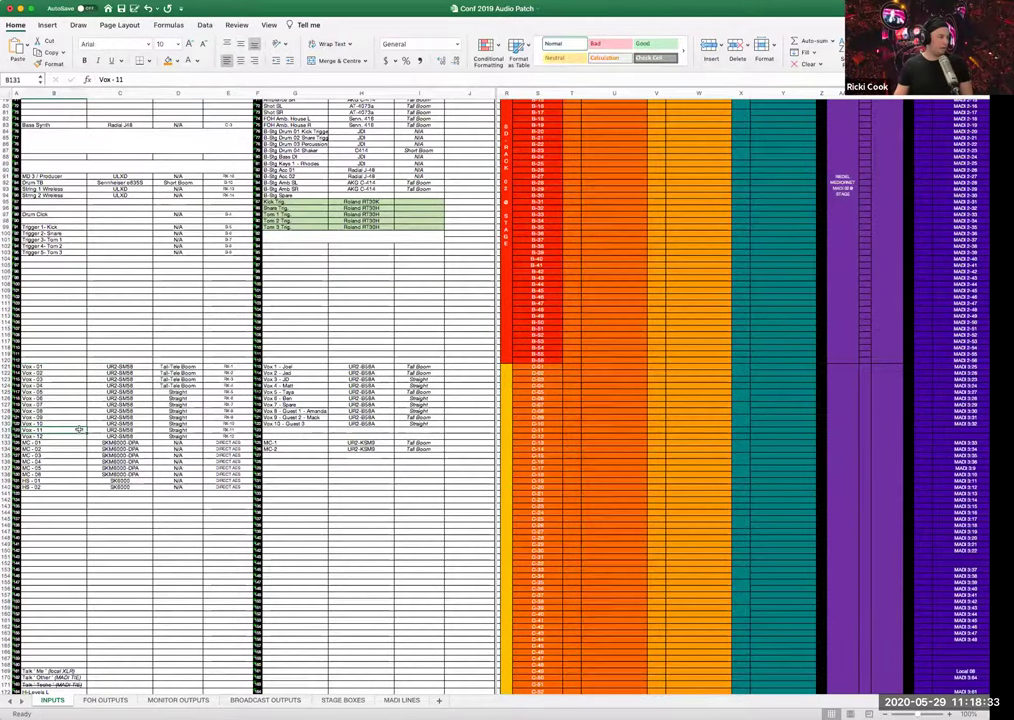
# - Return to the start of the input list and narrow the pane split so it ends after the United Stand column
pyautogui.hscroll(-2, 129, 547)
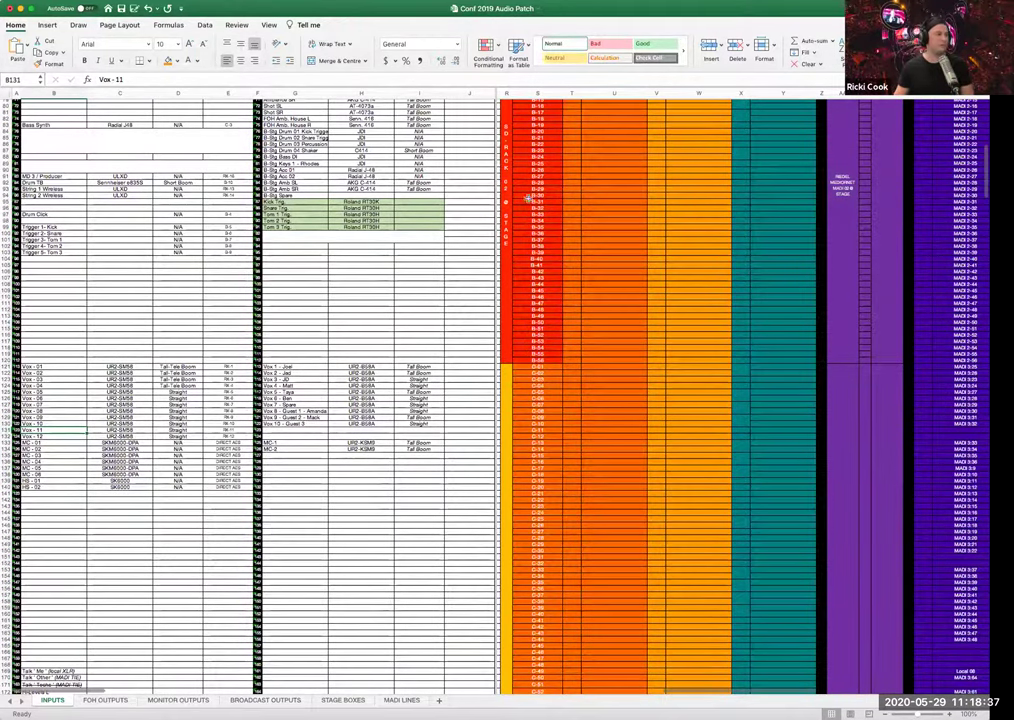
pyautogui.scroll(6, 165, 280)
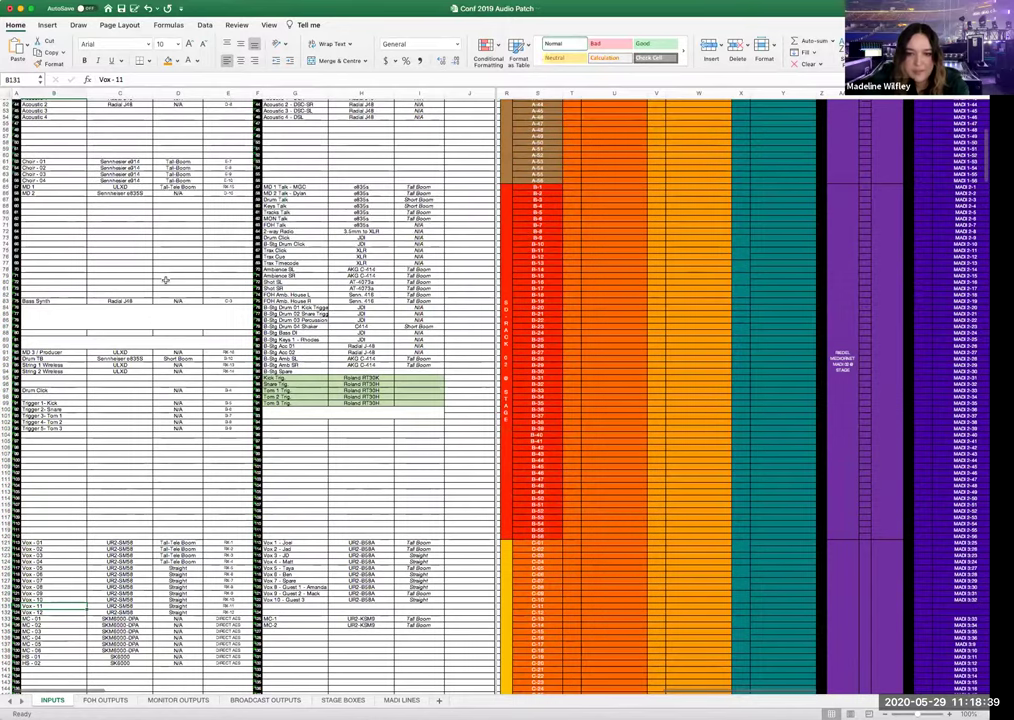
pyautogui.scroll(10, 165, 280)
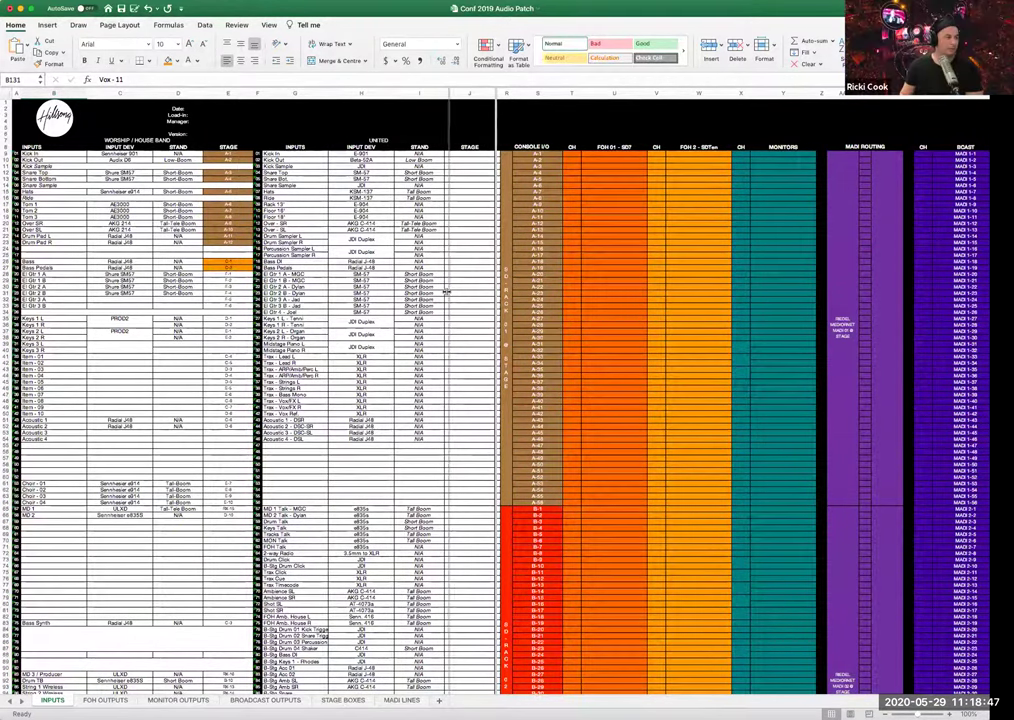
pyautogui.moveTo(476, 289); pyautogui.dragTo(443, 293)
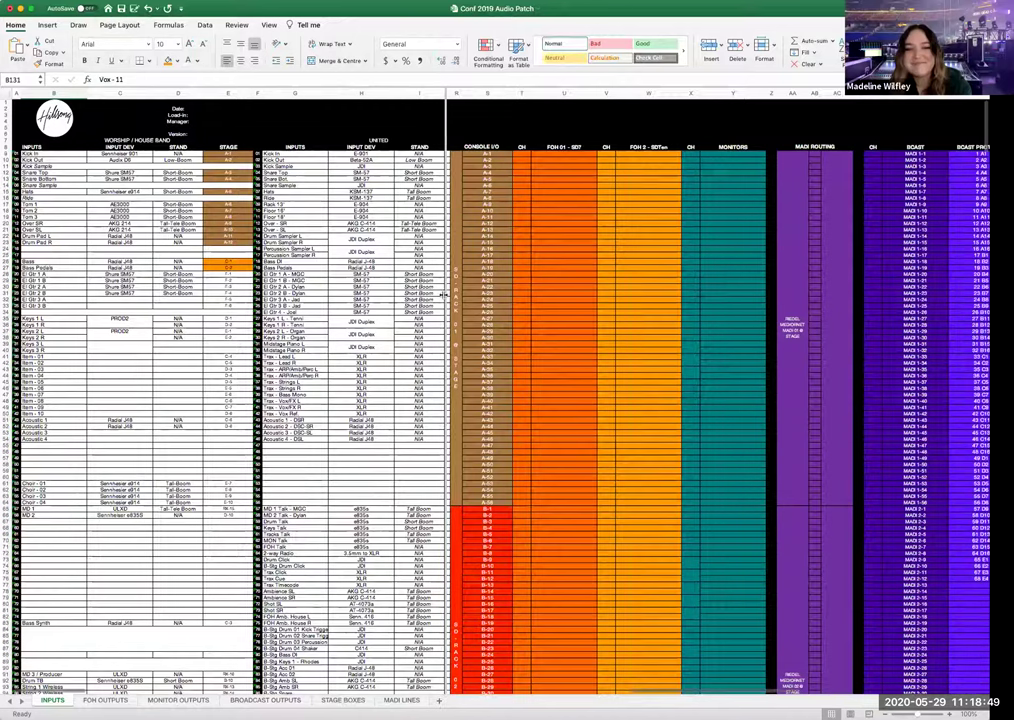
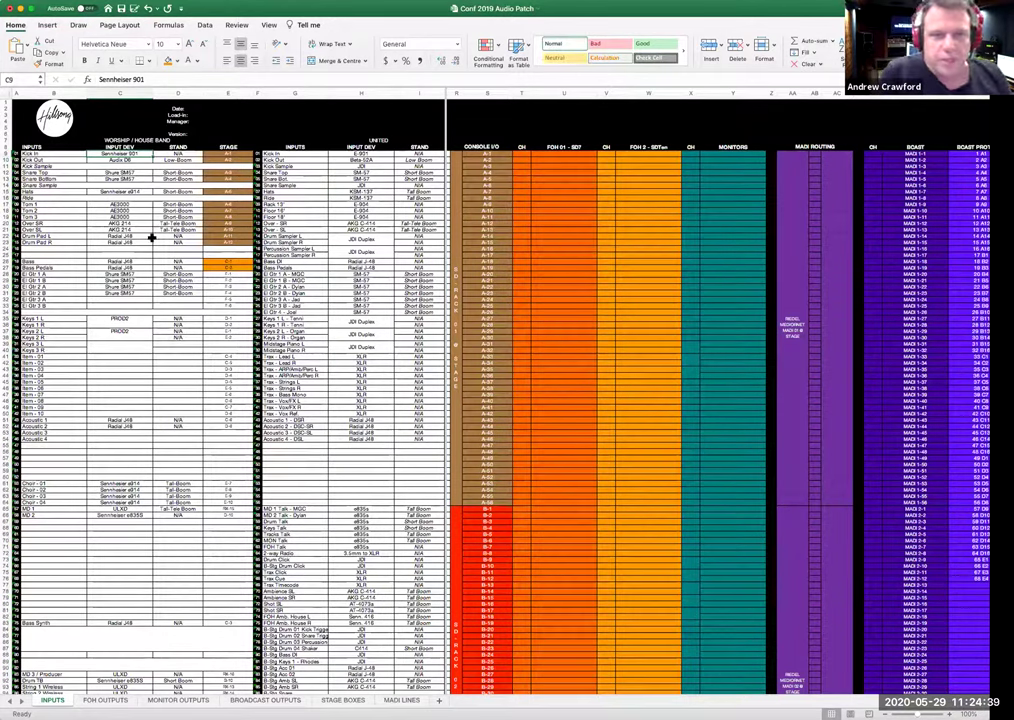
# - Examine the input devices listed for the Worship / House Band Snare Top and Snare Bottom
pyautogui.click(143, 172)
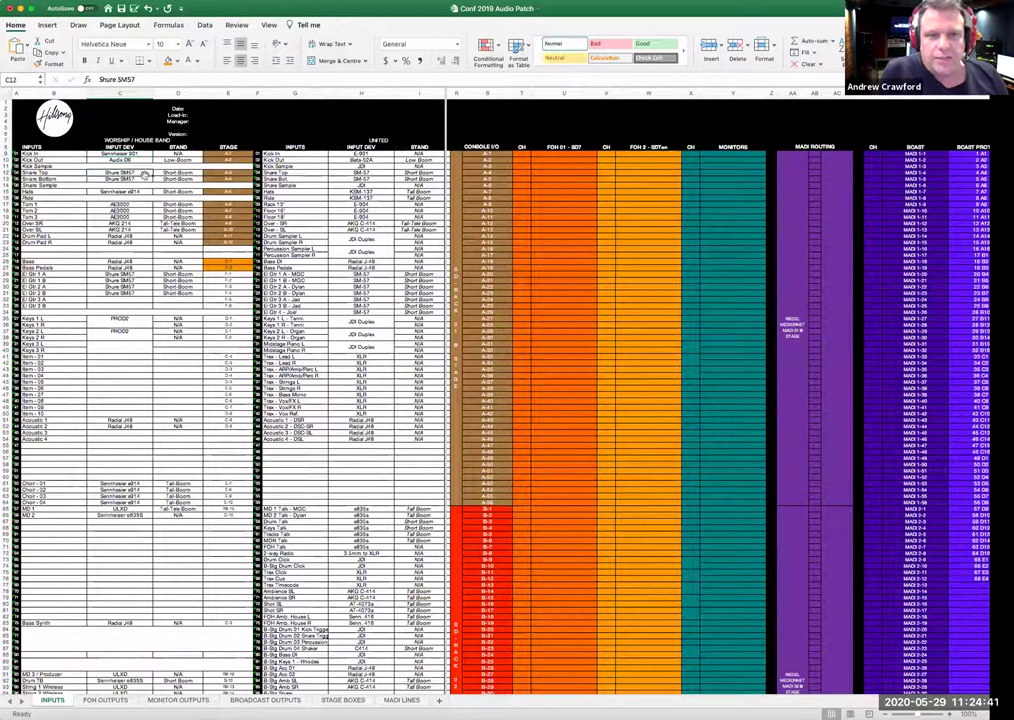
pyautogui.click(147, 178)
pyautogui.click(144, 172)
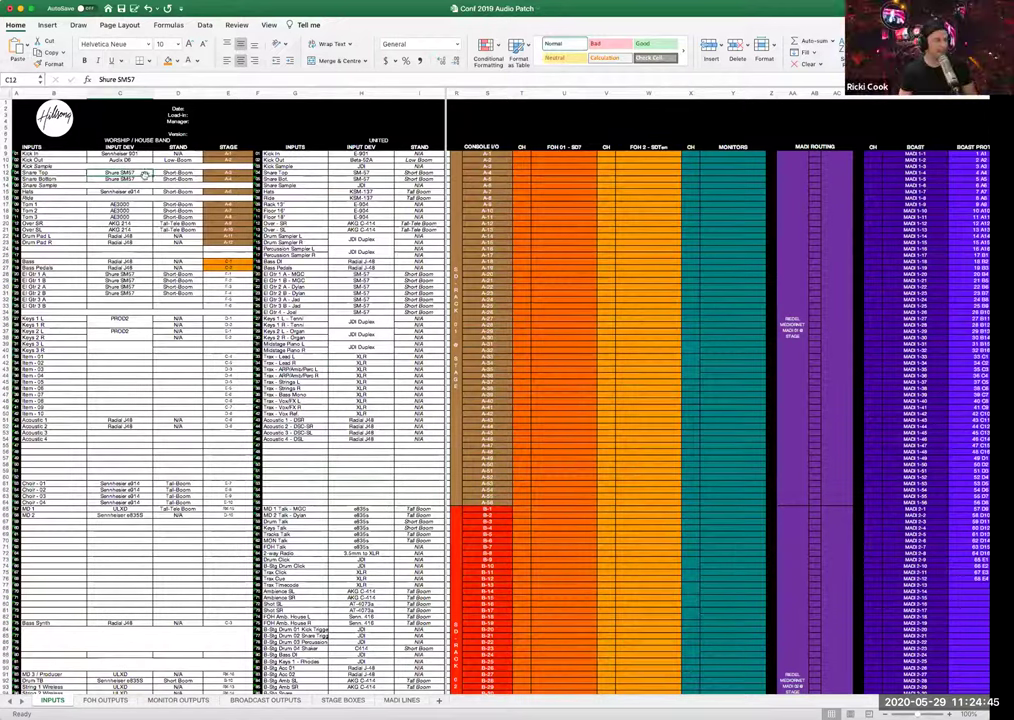
pyautogui.click(144, 178)
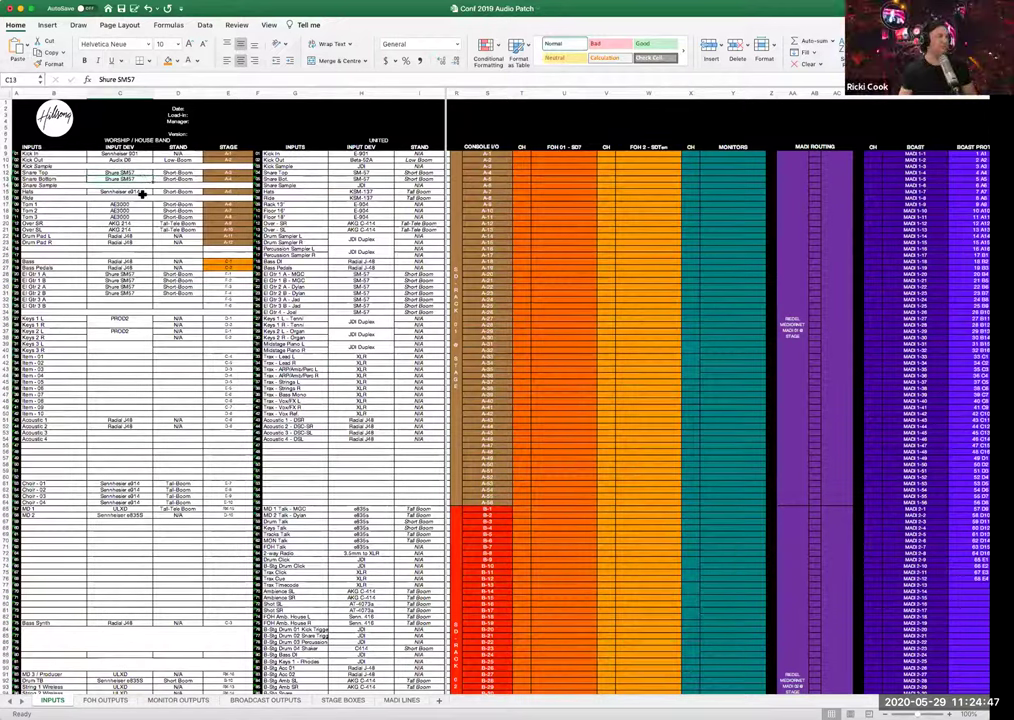
# - Examine the Worship / House Band input devices from Hats to Over SL, focusing on the hats and the two overheads
pyautogui.moveTo(140, 189); pyautogui.dragTo(141, 231)
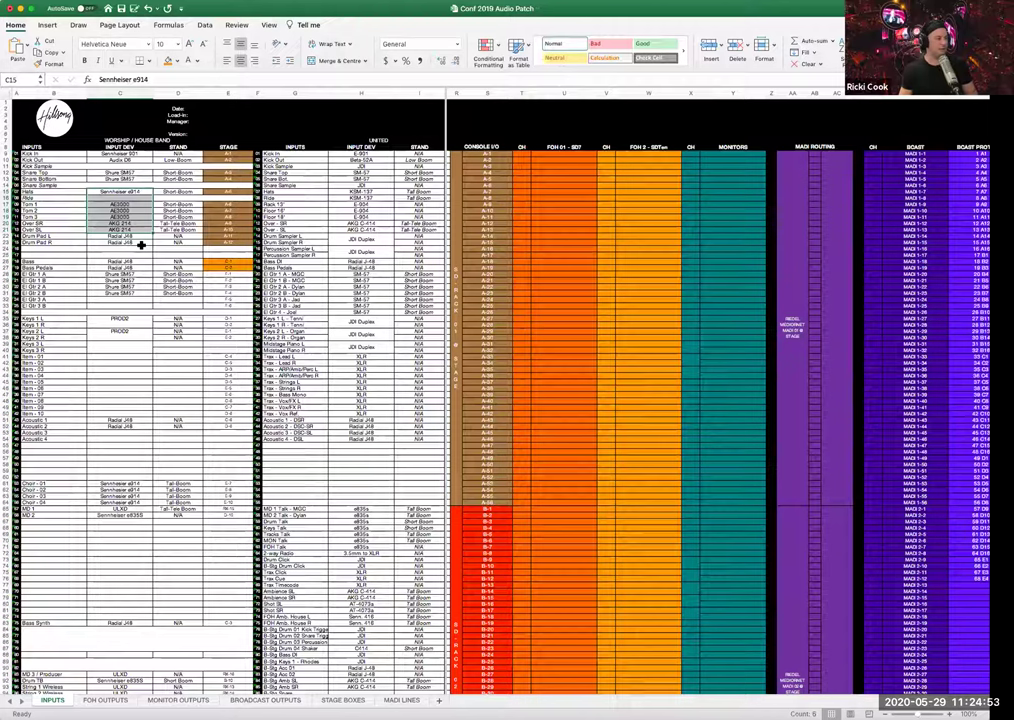
pyautogui.click(137, 191)
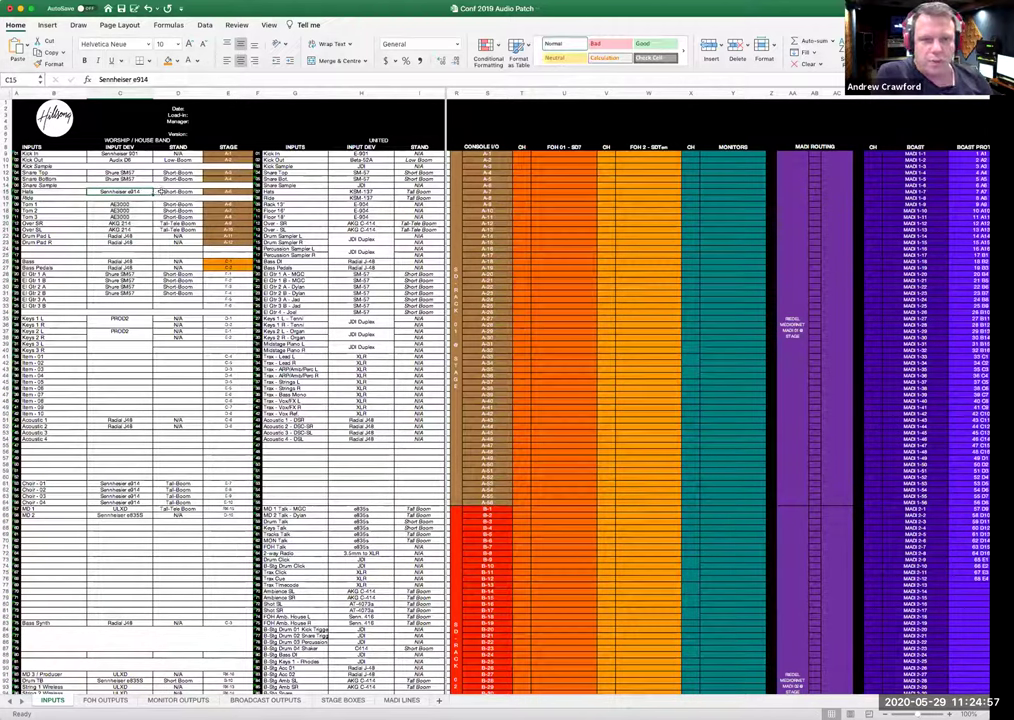
pyautogui.click(138, 228)
pyautogui.moveTo(138, 222); pyautogui.dragTo(138, 229)
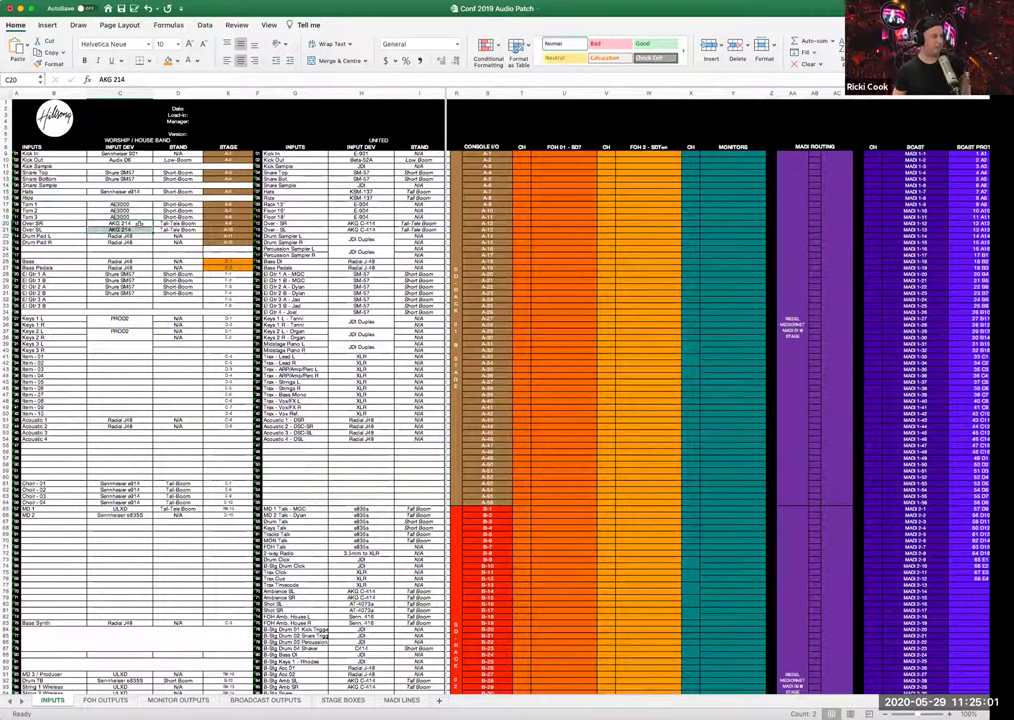
pyautogui.click(150, 191)
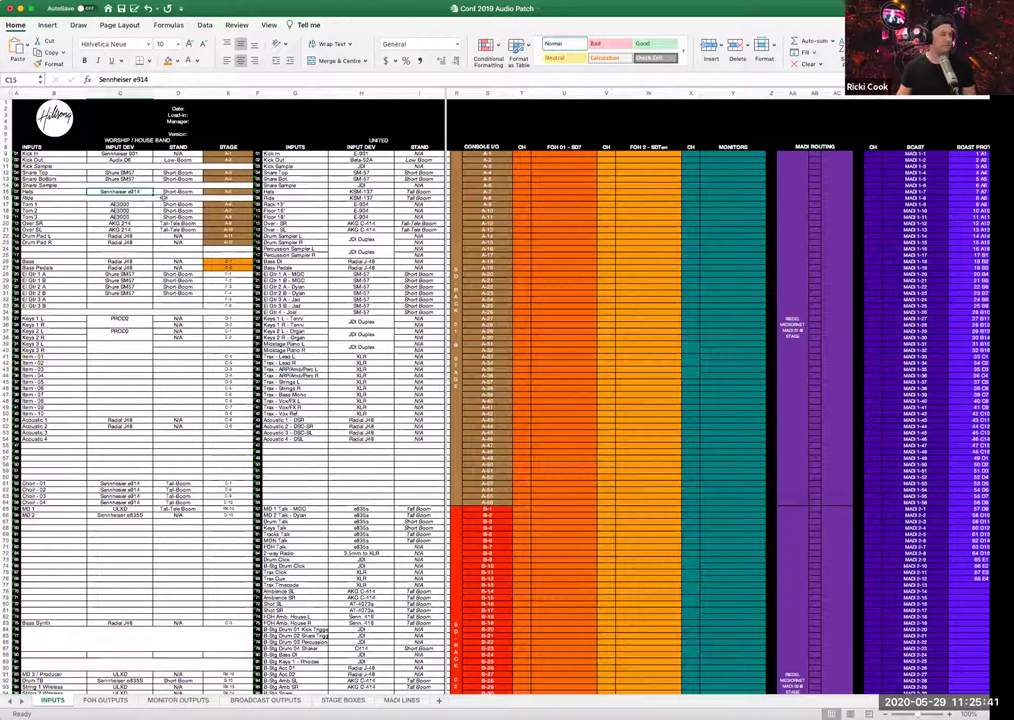
# - Examine the input devices, stands and stage connections of the Worship / House Band Tom 1 to Tom 3
pyautogui.click(143, 204)
pyautogui.moveTo(143, 204); pyautogui.dragTo(143, 218)
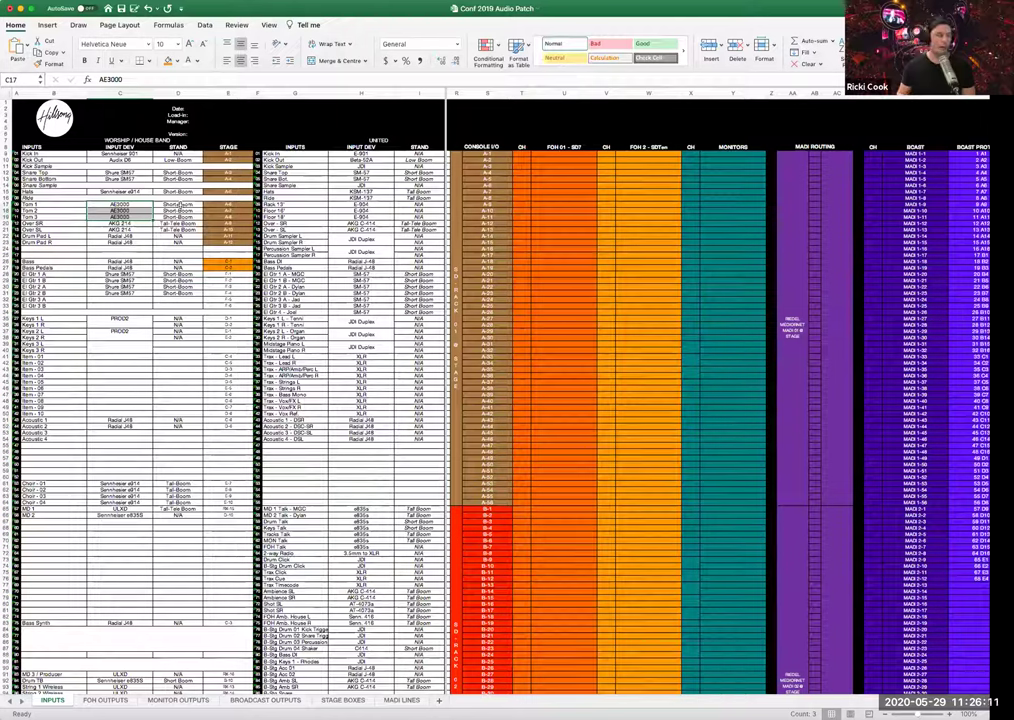
pyautogui.moveTo(180, 204); pyautogui.dragTo(213, 217)
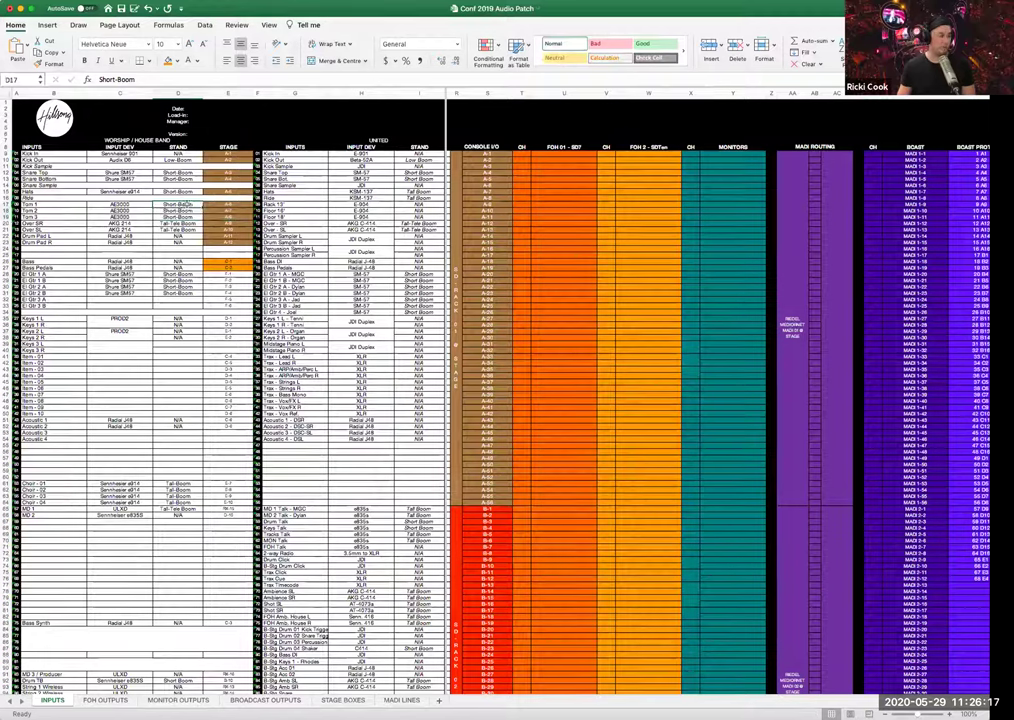
pyautogui.moveTo(178, 204); pyautogui.dragTo(213, 216)
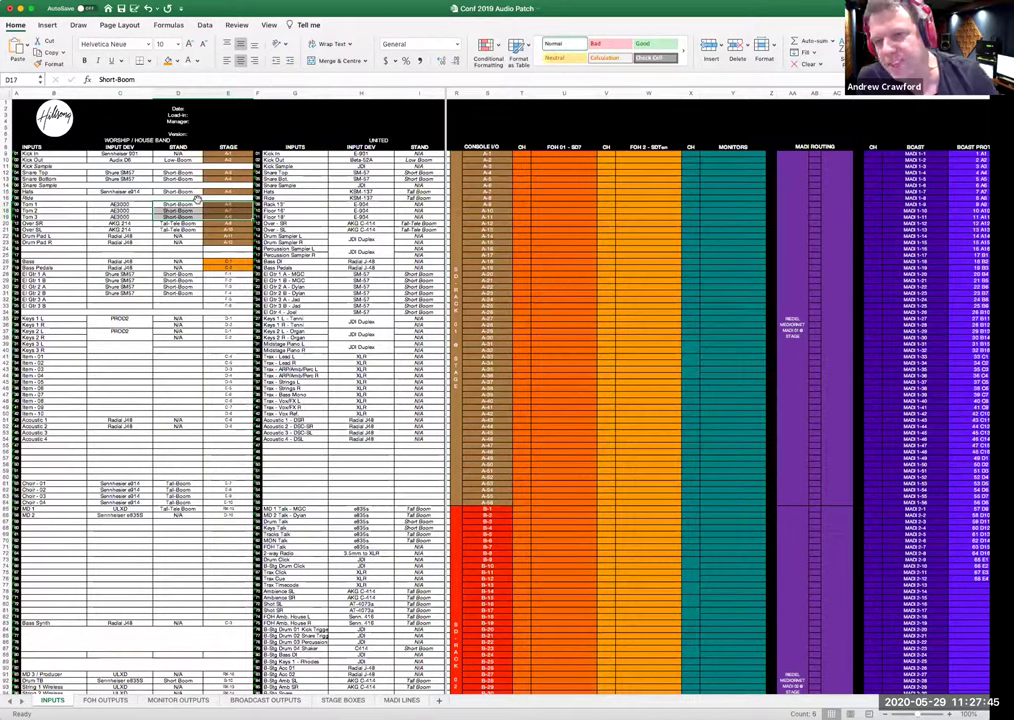
# - Compare the Worship / House Band Over SR and Over SL microphones with those in the United list
pyautogui.click(110, 223)
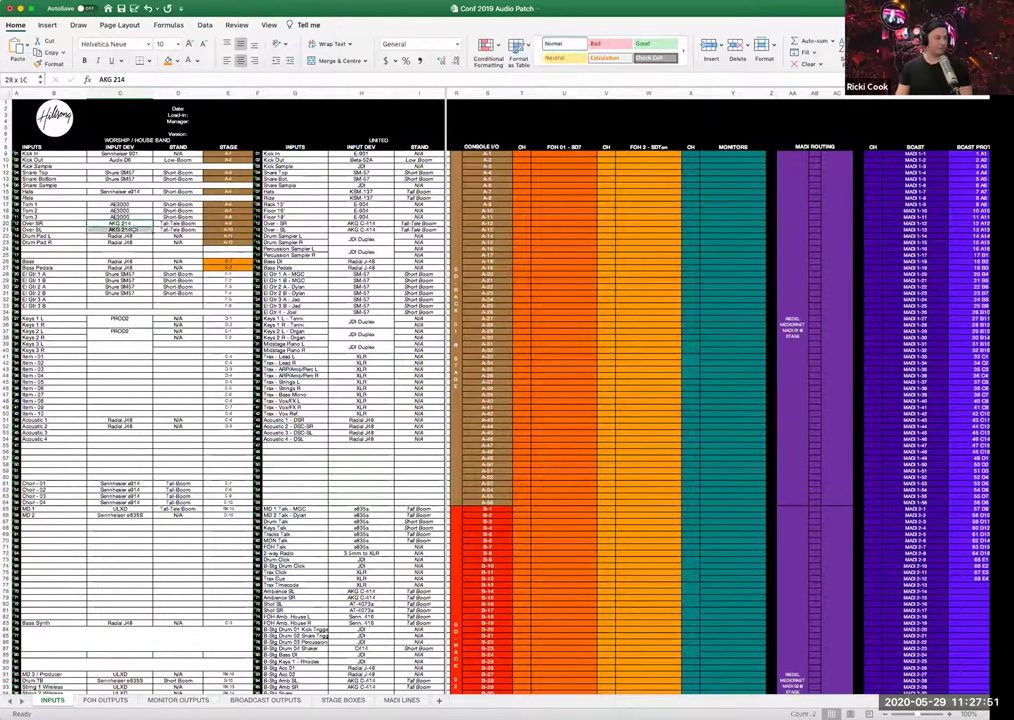
pyautogui.moveTo(131, 226); pyautogui.dragTo(152, 228)
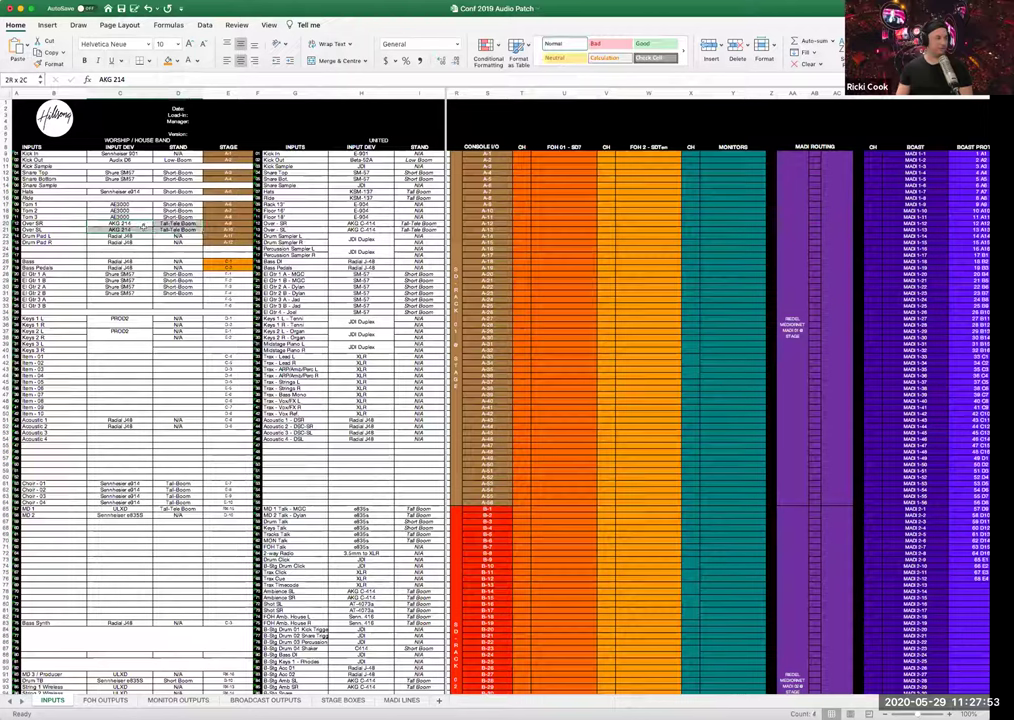
pyautogui.write('AKG C-414')
pyautogui.click(340, 223)
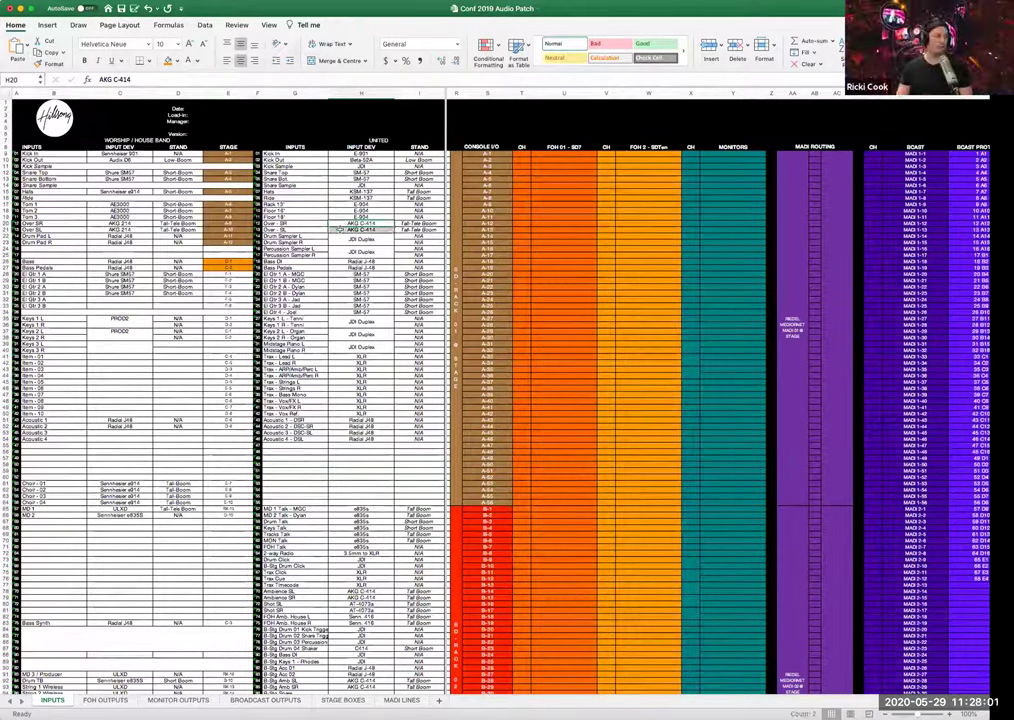
pyautogui.click(130, 229)
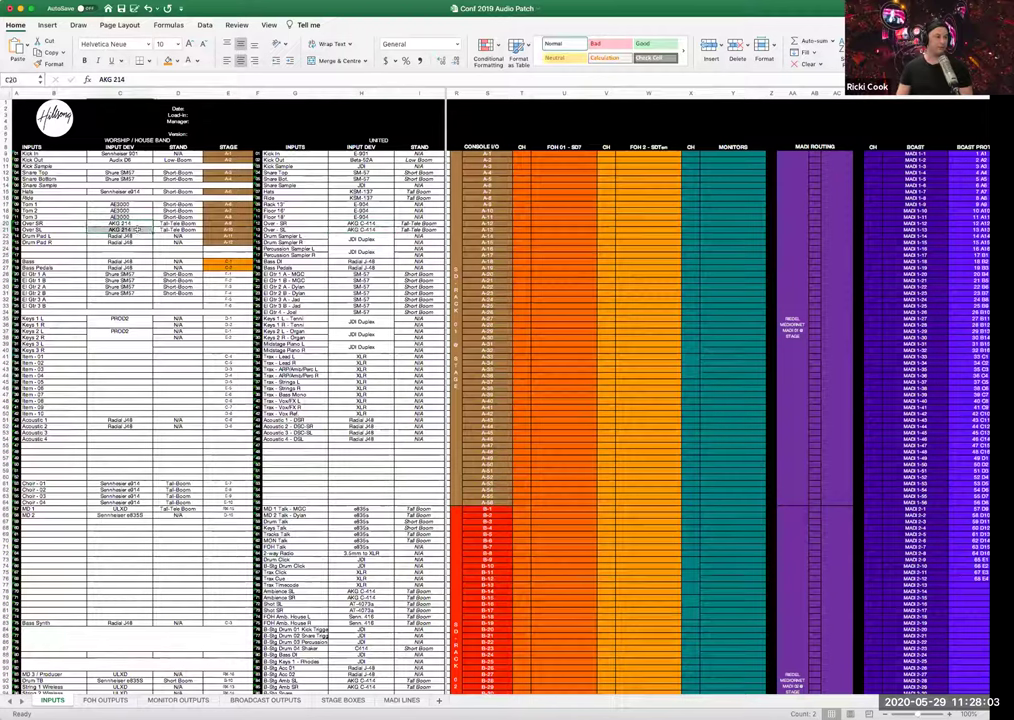
pyautogui.press('Down')
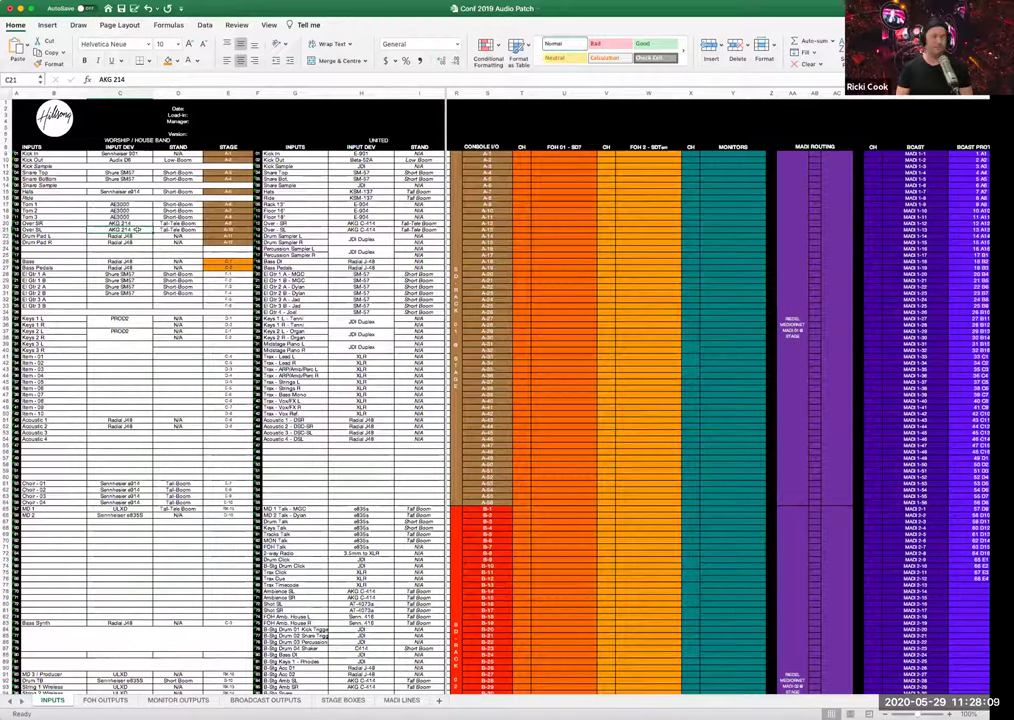
# - Examine the Worship / House Band Over SR and Over SL microphones alongside the Tom 1 input device
pyautogui.click(141, 223)
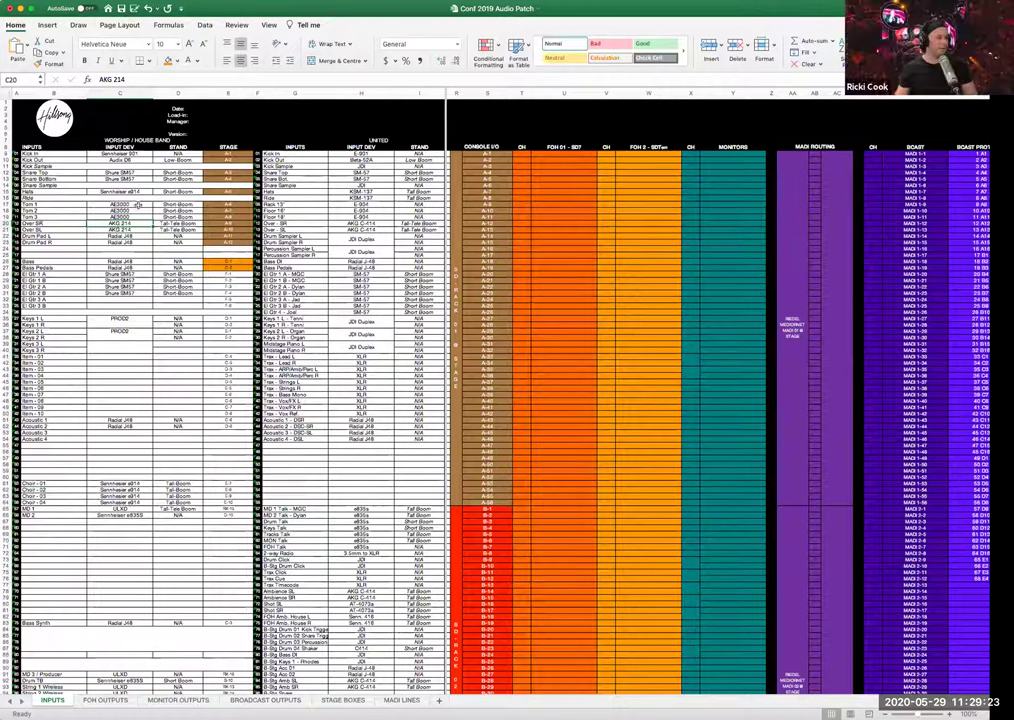
pyautogui.click(138, 205)
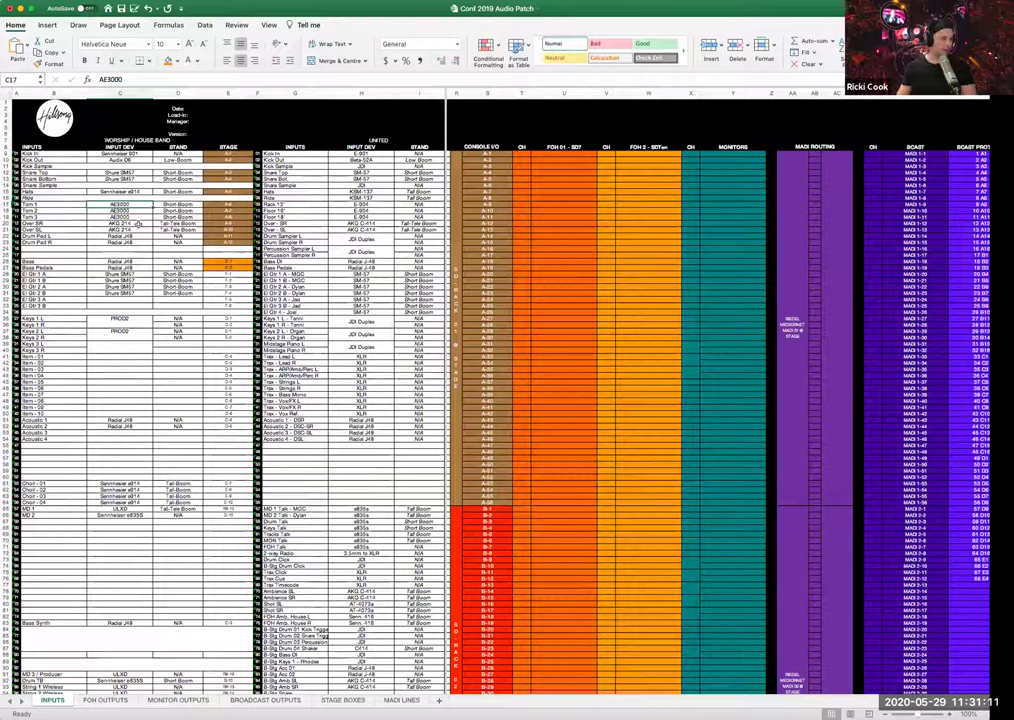
pyautogui.click(140, 223)
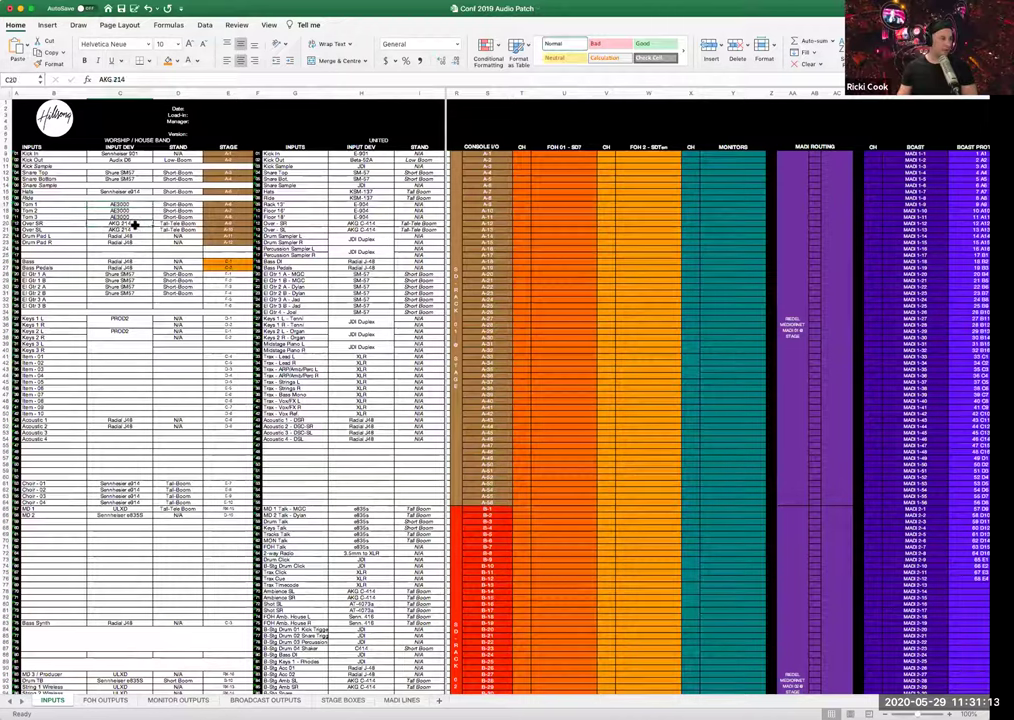
pyautogui.press('Down')
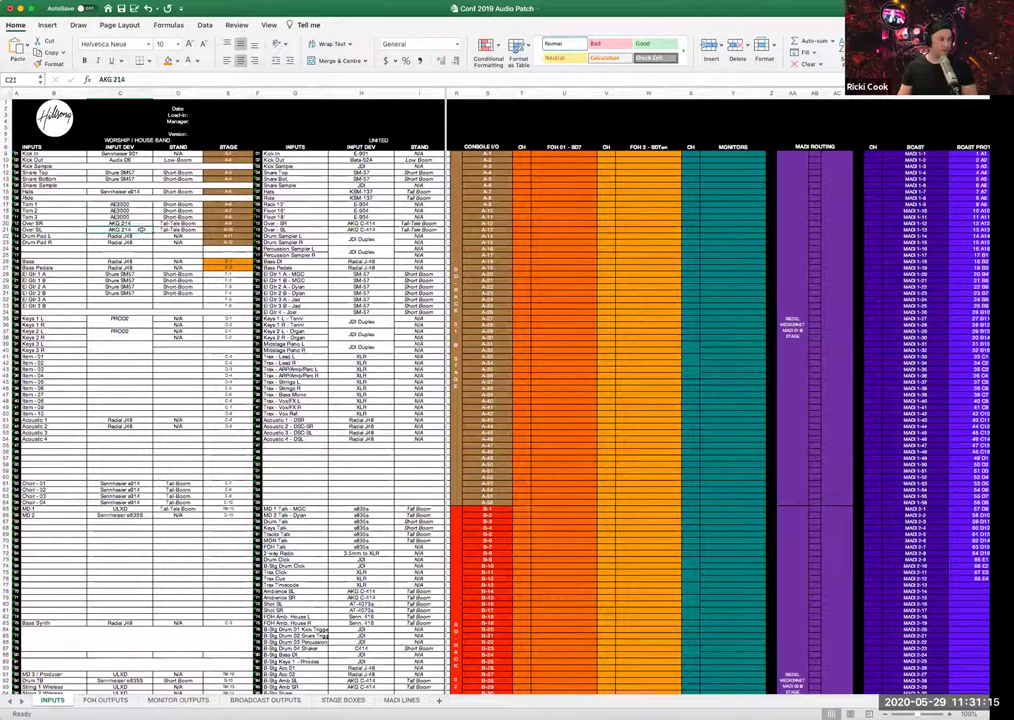
pyautogui.press('Up')
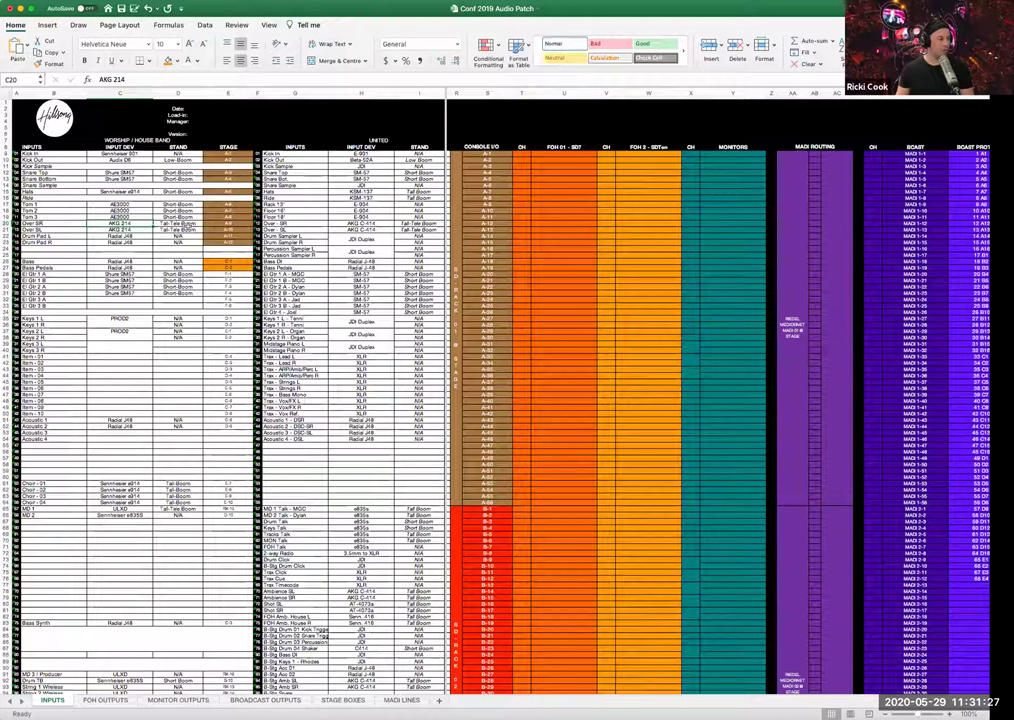
pyautogui.click(125, 229)
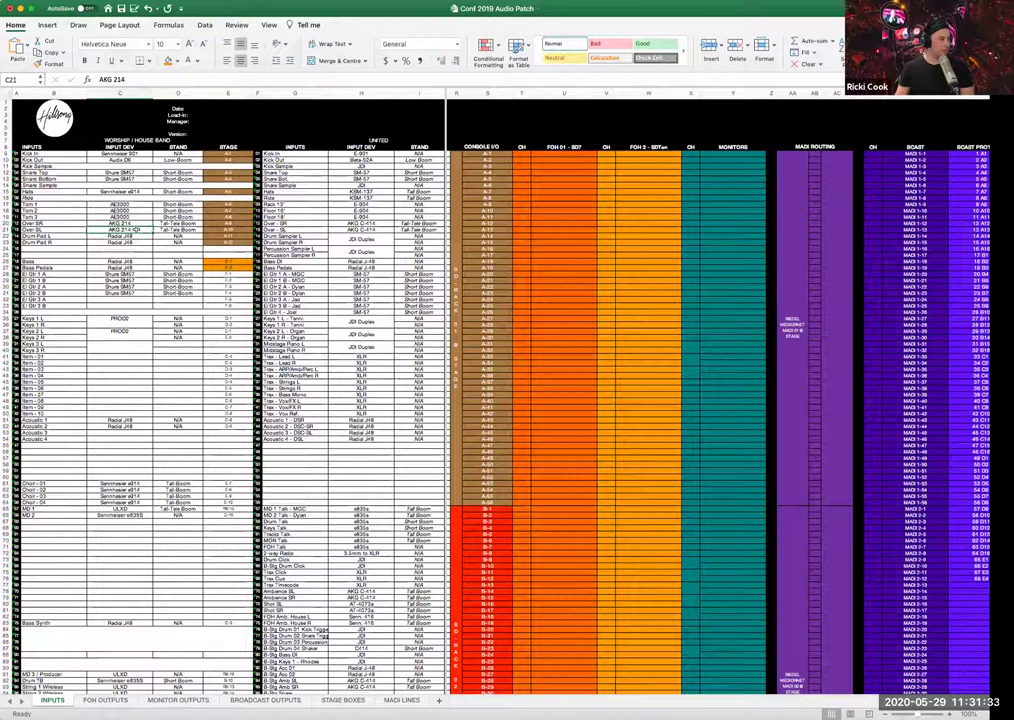
# - Examine the input devices of the Worship / House Band Drum Pad L and Drum Pad R and the unused rows beneath them
pyautogui.click(133, 241)
pyautogui.press('Down')
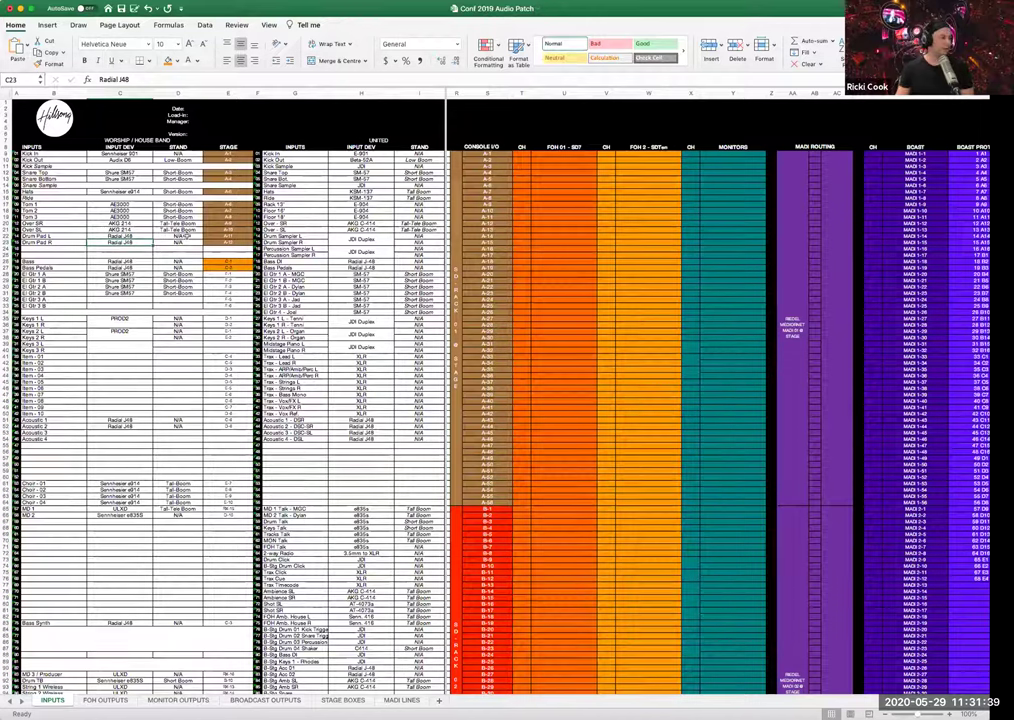
pyautogui.click(48, 250)
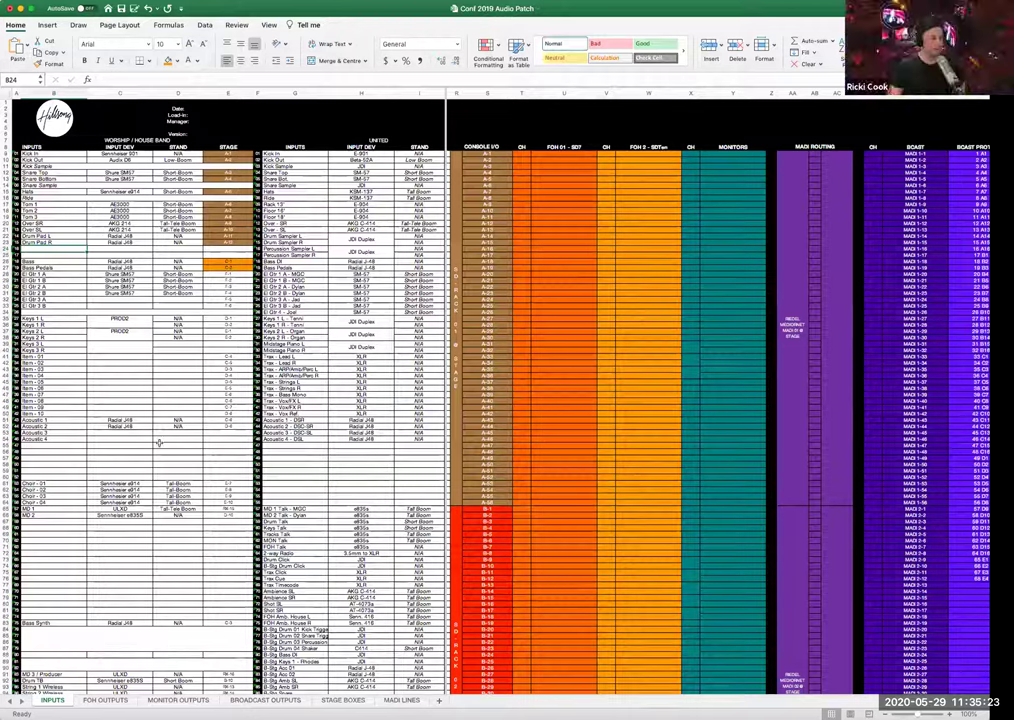
# - Look through the Worship / House Band list down to the vocal and MC channels, checking the MD 3 / Producer stand and input device
pyautogui.scroll(-5, 124, 502)
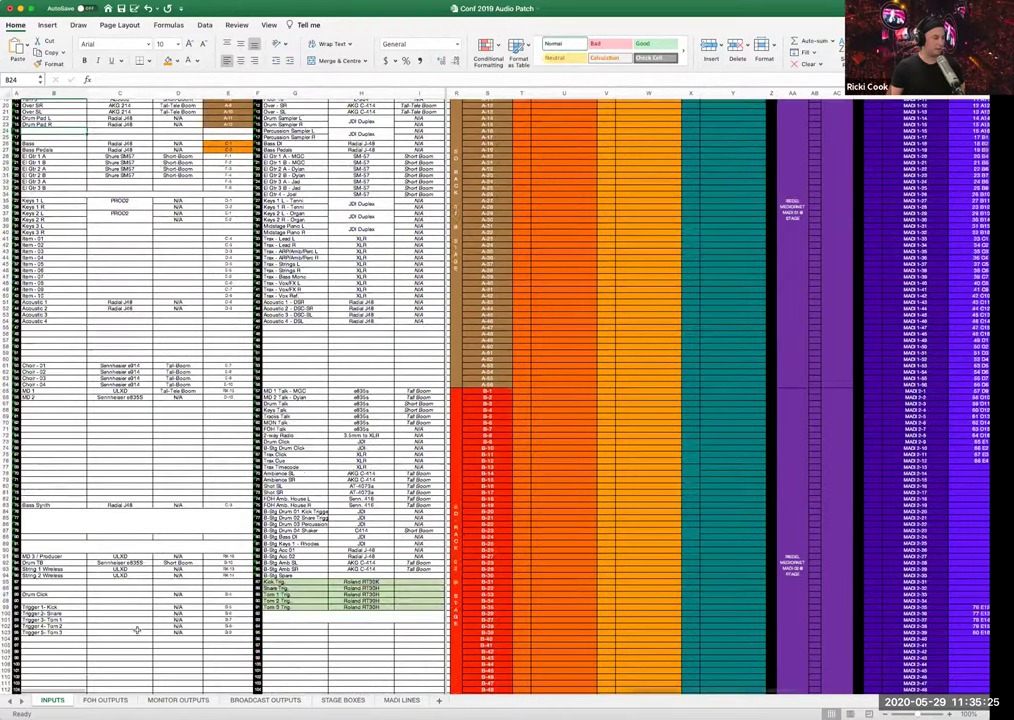
pyautogui.scroll(-8, 101, 438)
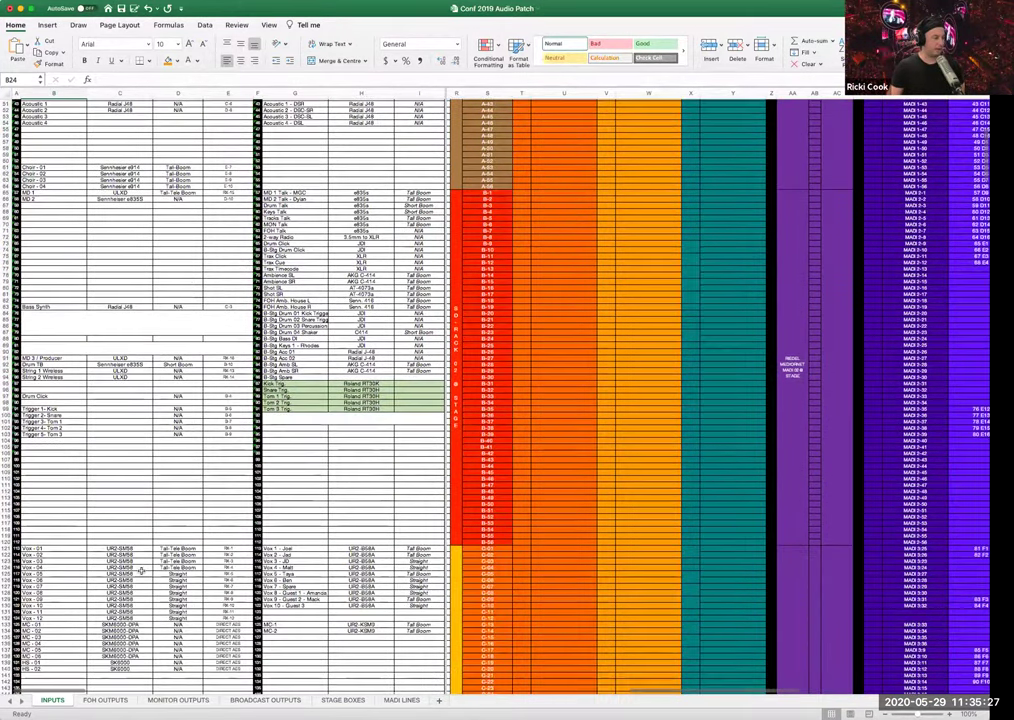
pyautogui.scroll(3, 141, 567)
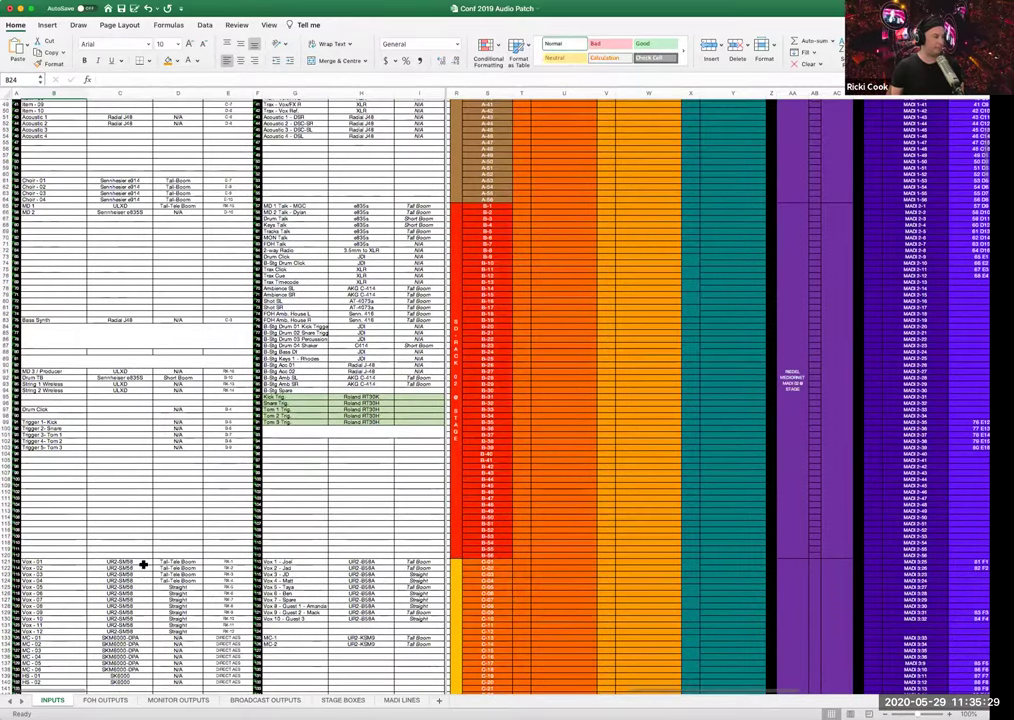
pyautogui.scroll(5, 137, 463)
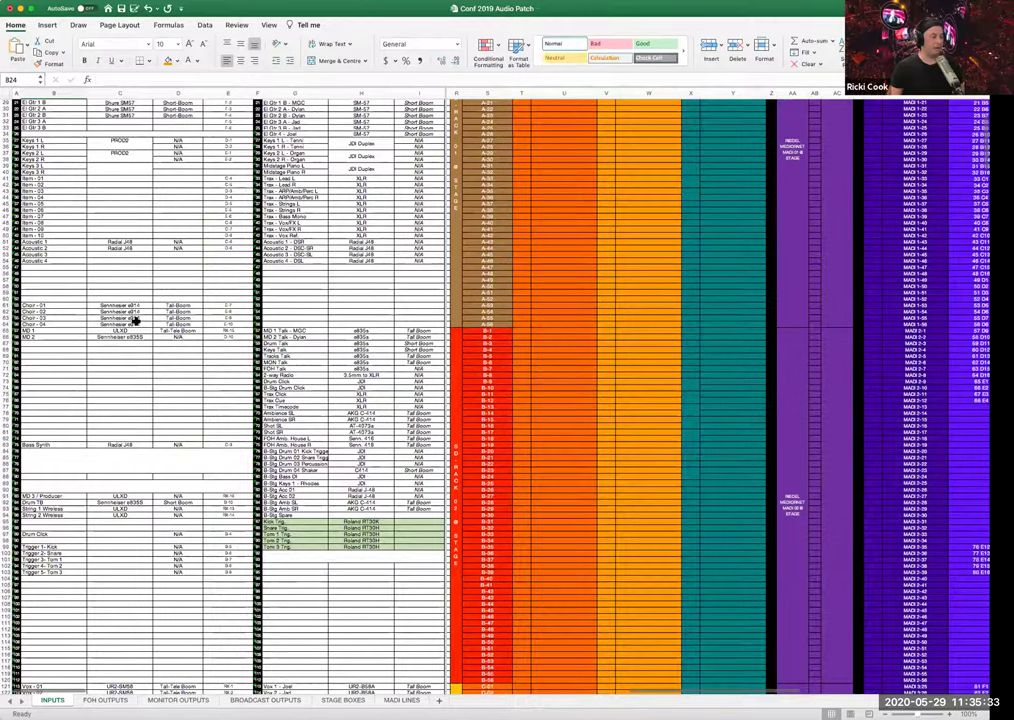
pyautogui.scroll(1, 133, 320)
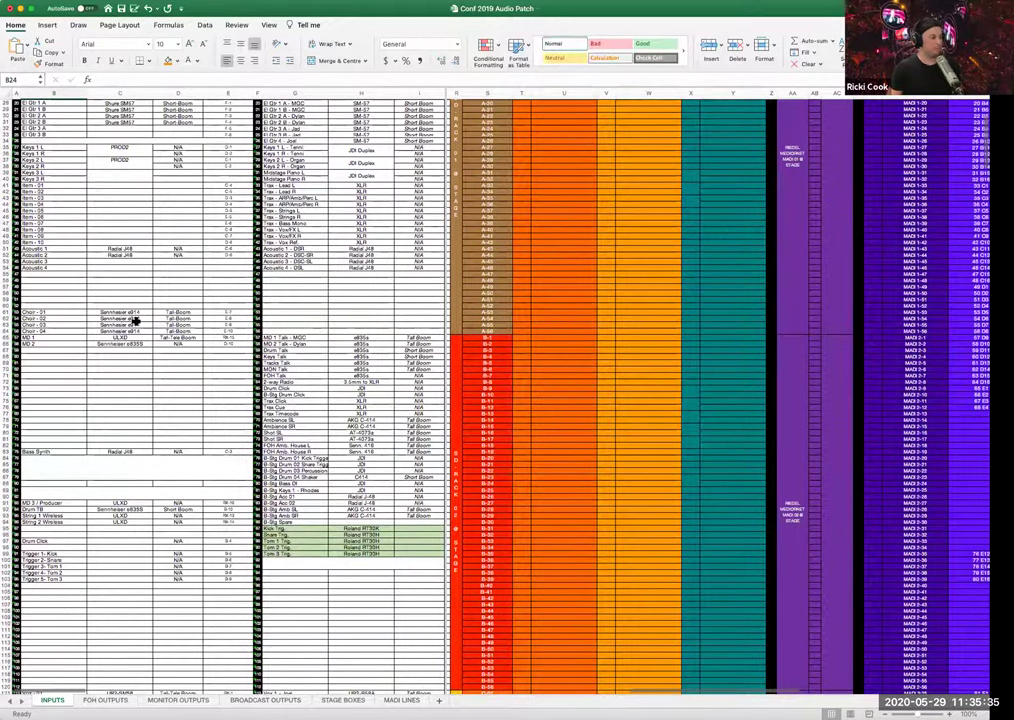
pyautogui.scroll(3, 135, 320)
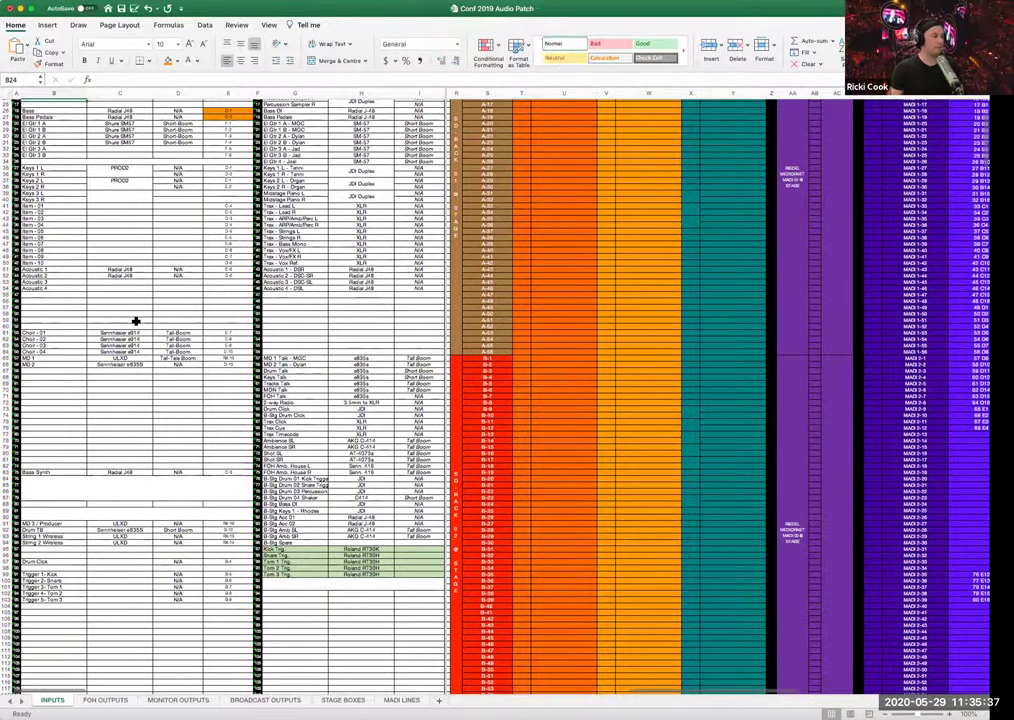
pyautogui.scroll(3, 135, 320)
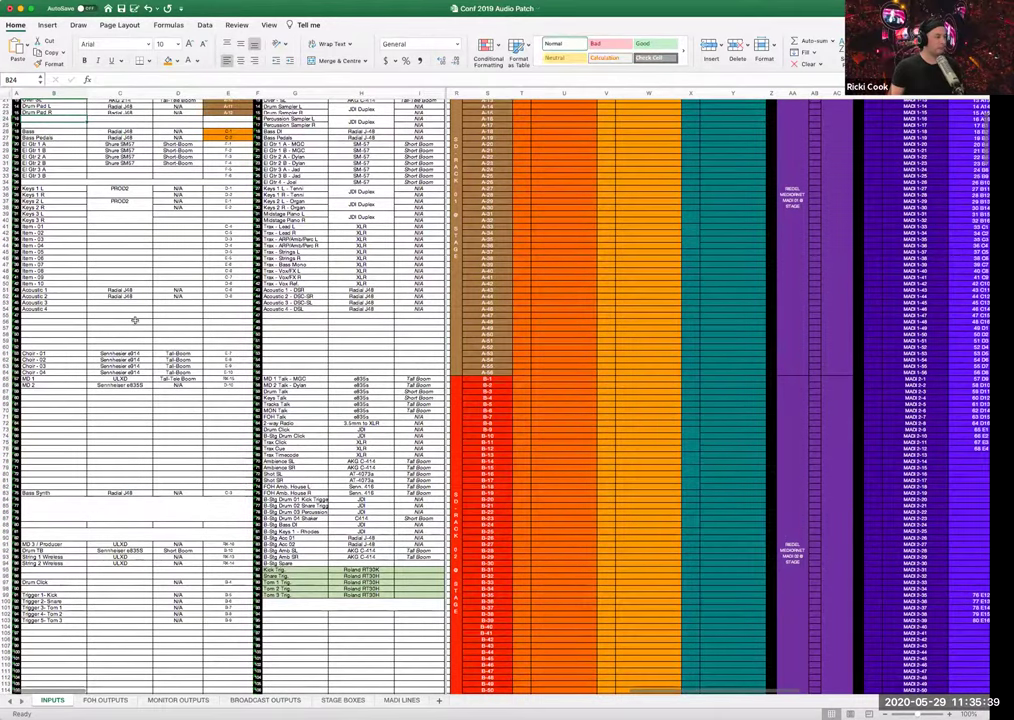
pyautogui.scroll(-3, 131, 332)
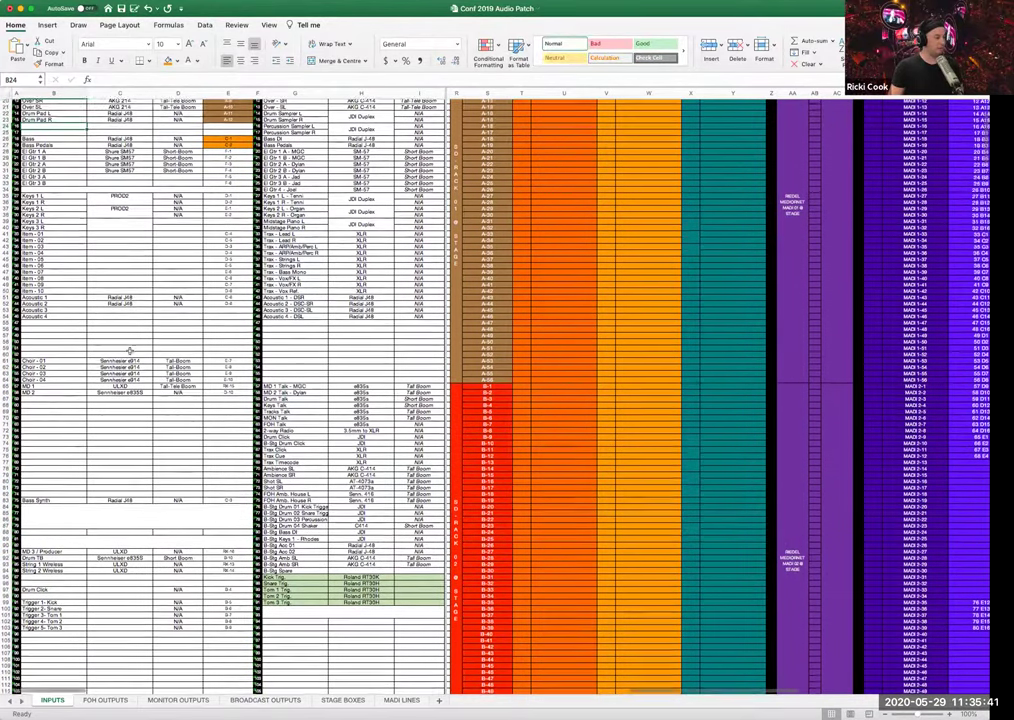
pyautogui.scroll(-3, 135, 447)
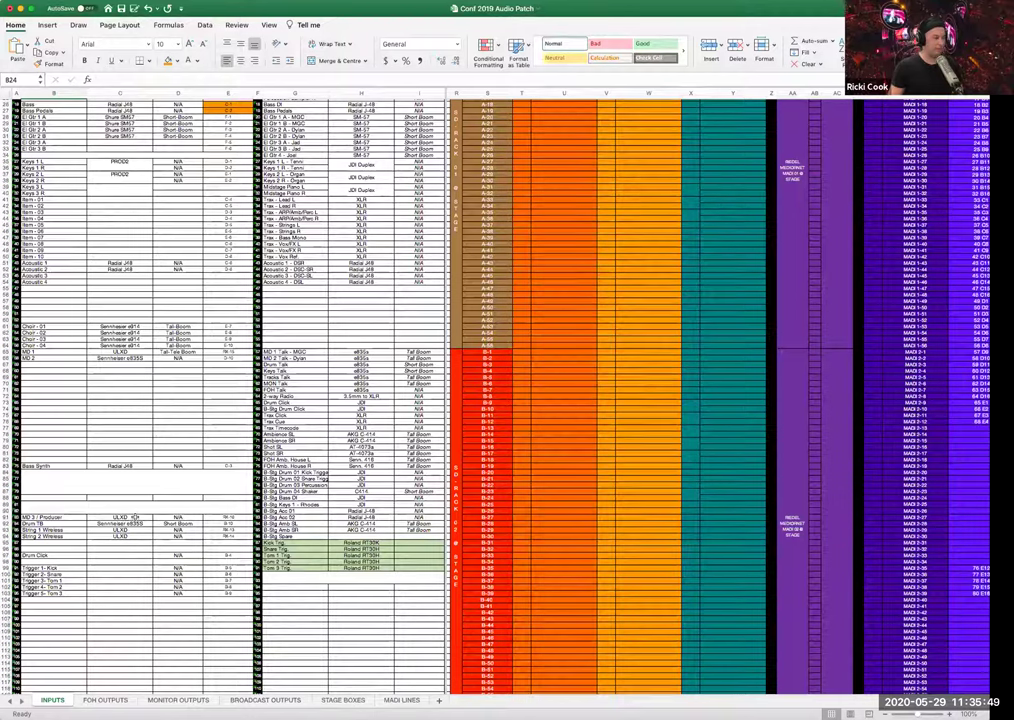
pyautogui.click(158, 519)
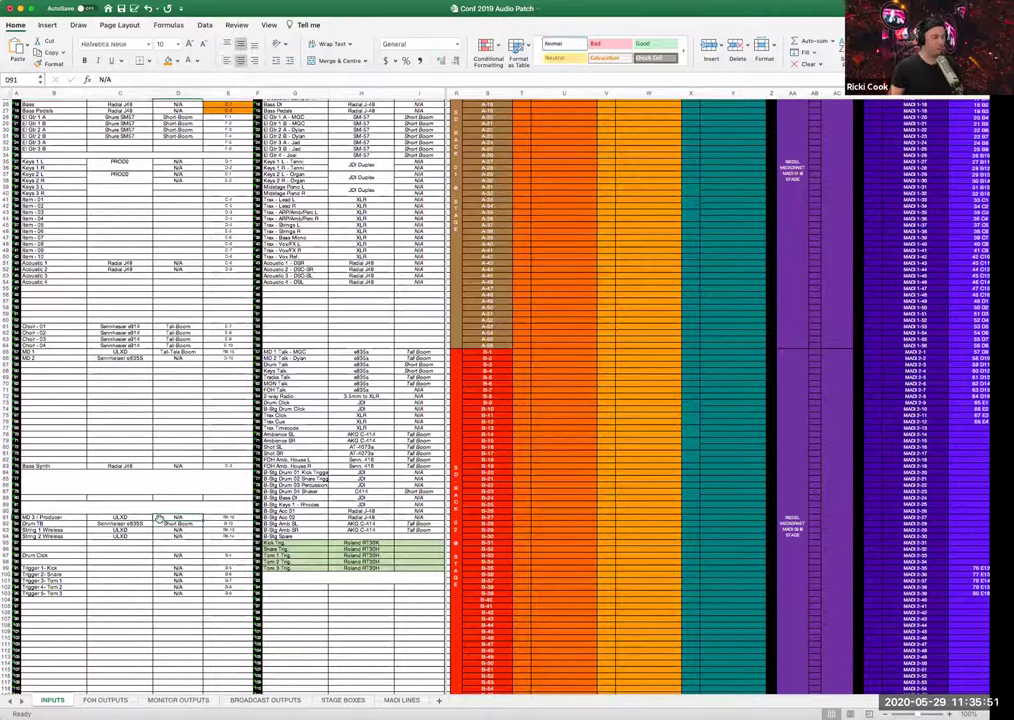
pyautogui.press('Left')
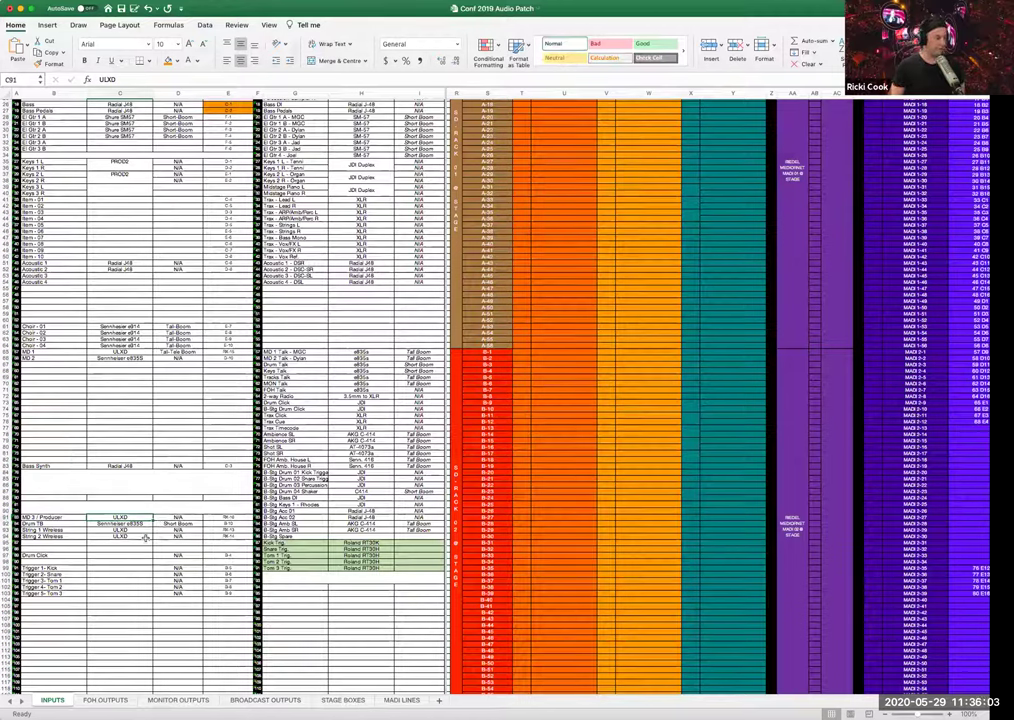
# - Highlight the empty Worship / House Band rows between Acoustic 4 and Choir - 01
pyautogui.scroll(-5, 145, 537)
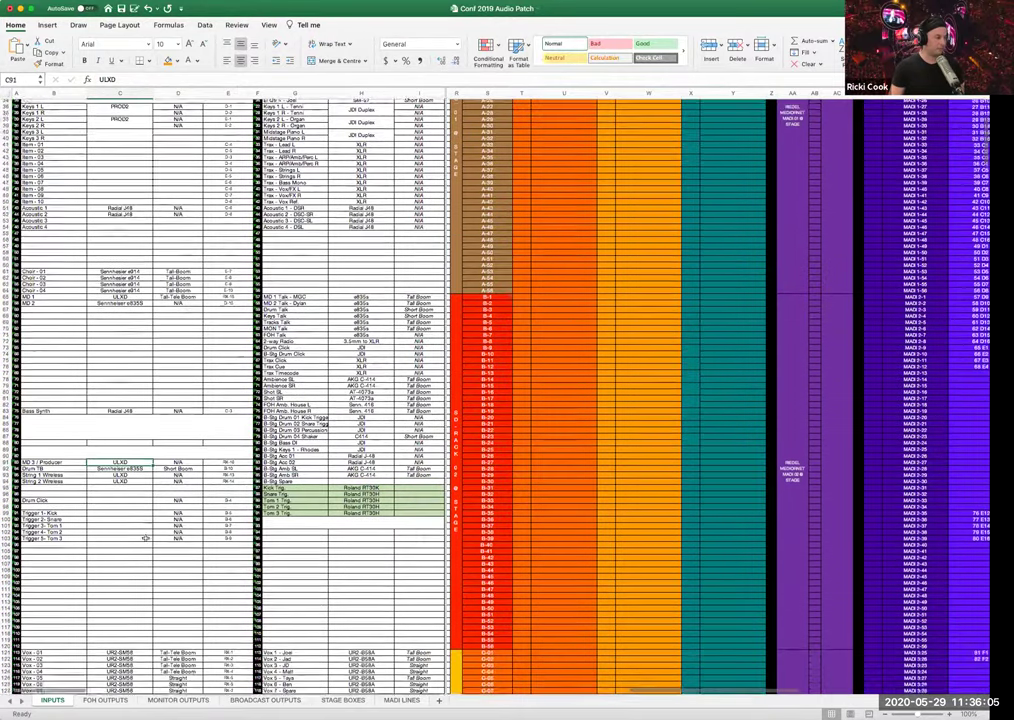
pyautogui.scroll(2, 145, 537)
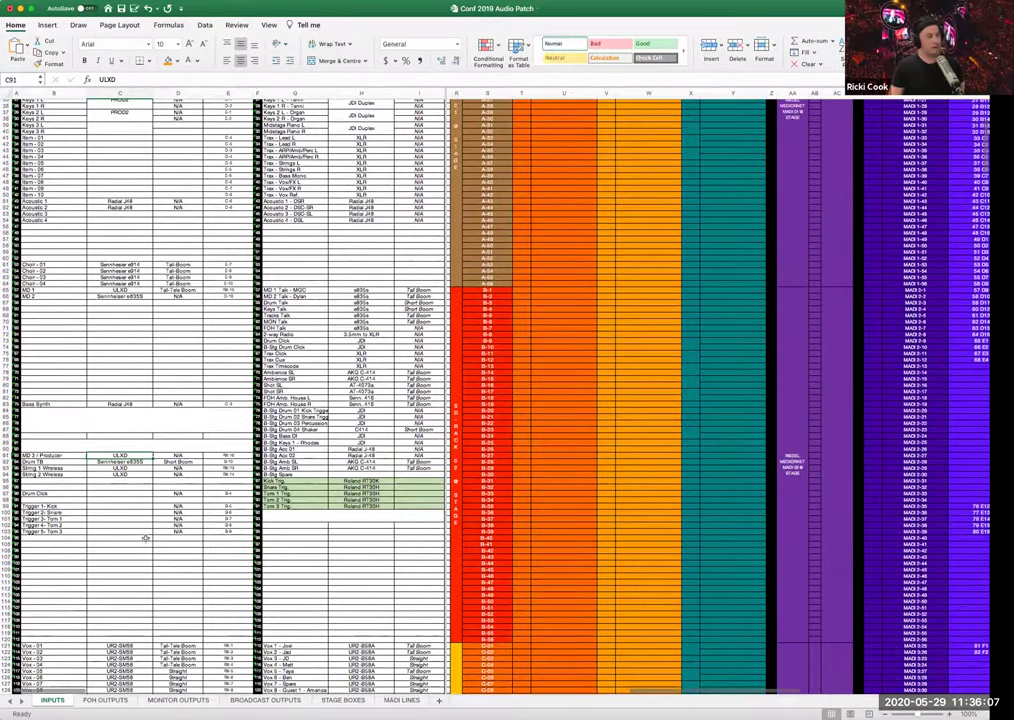
pyautogui.scroll(10, 165, 404)
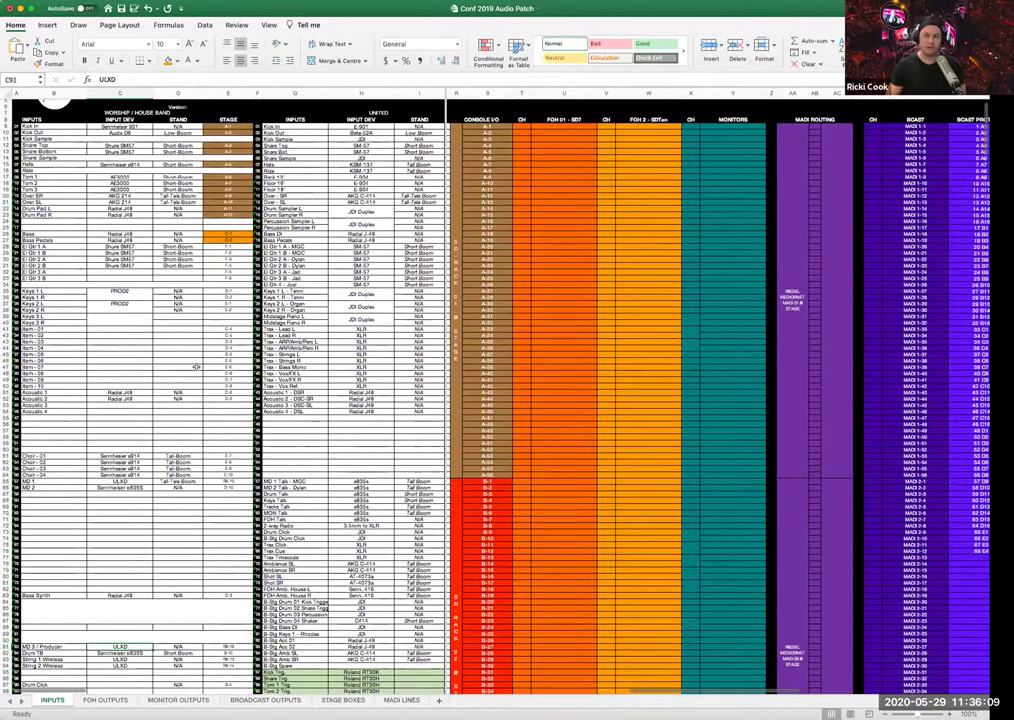
pyautogui.scroll(2, 196, 368)
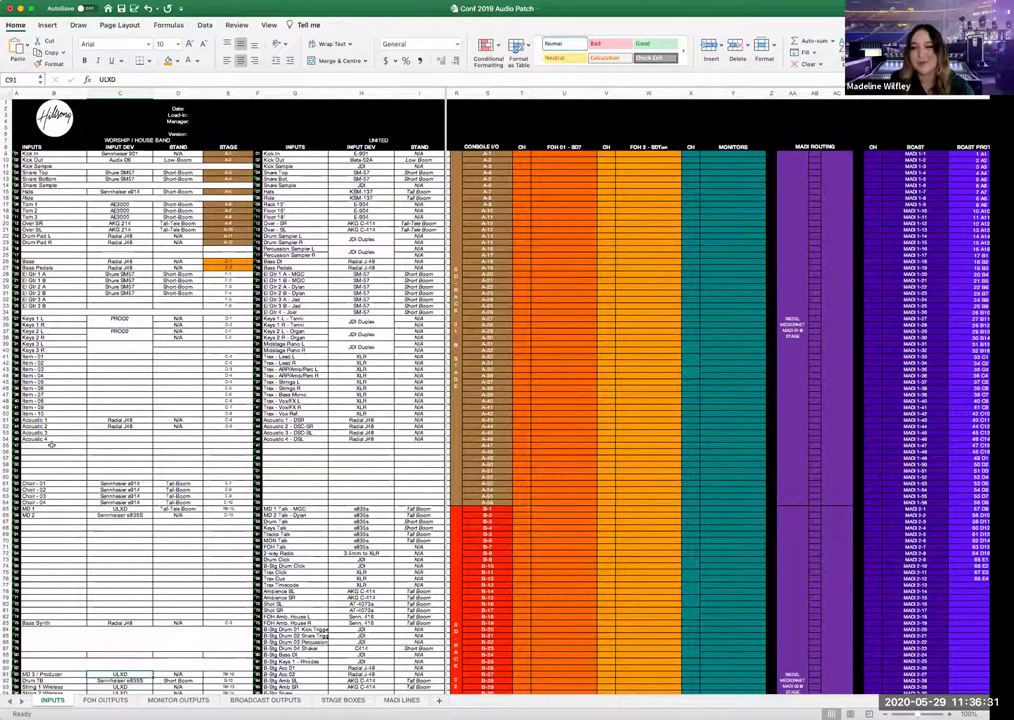
pyautogui.moveTo(40, 449); pyautogui.dragTo(213, 477)
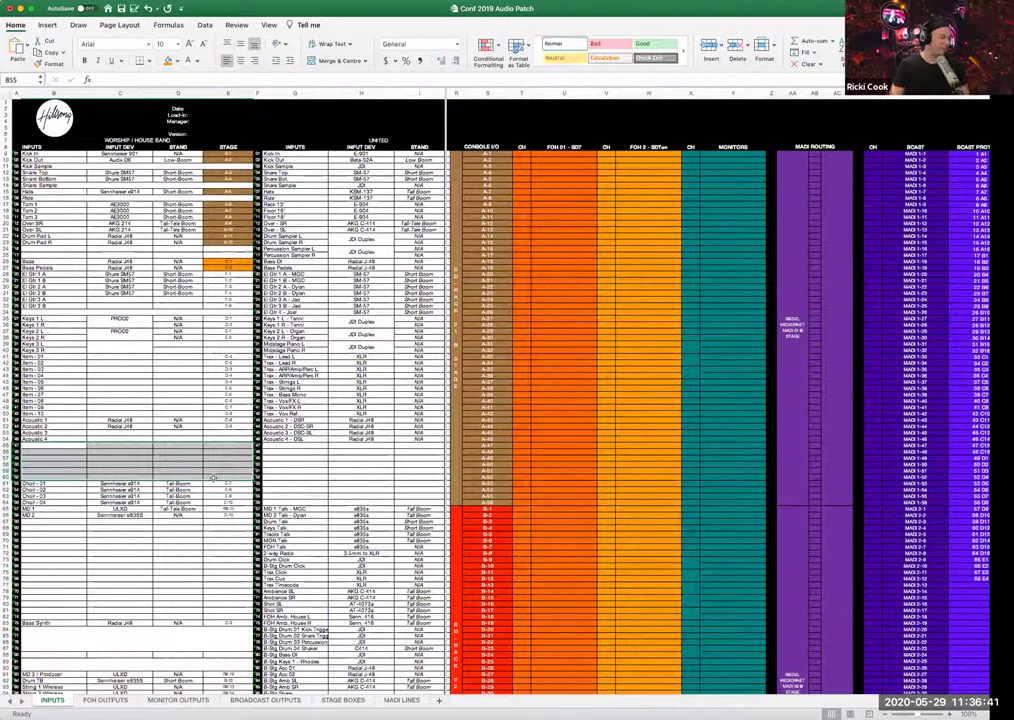
# - Review the unused Worship / House Band rows below MD 2 and compare the talk, trigger, Vox and MC inputs with the United list
pyautogui.click(77, 541)
pyautogui.scroll(-5, 77, 541)
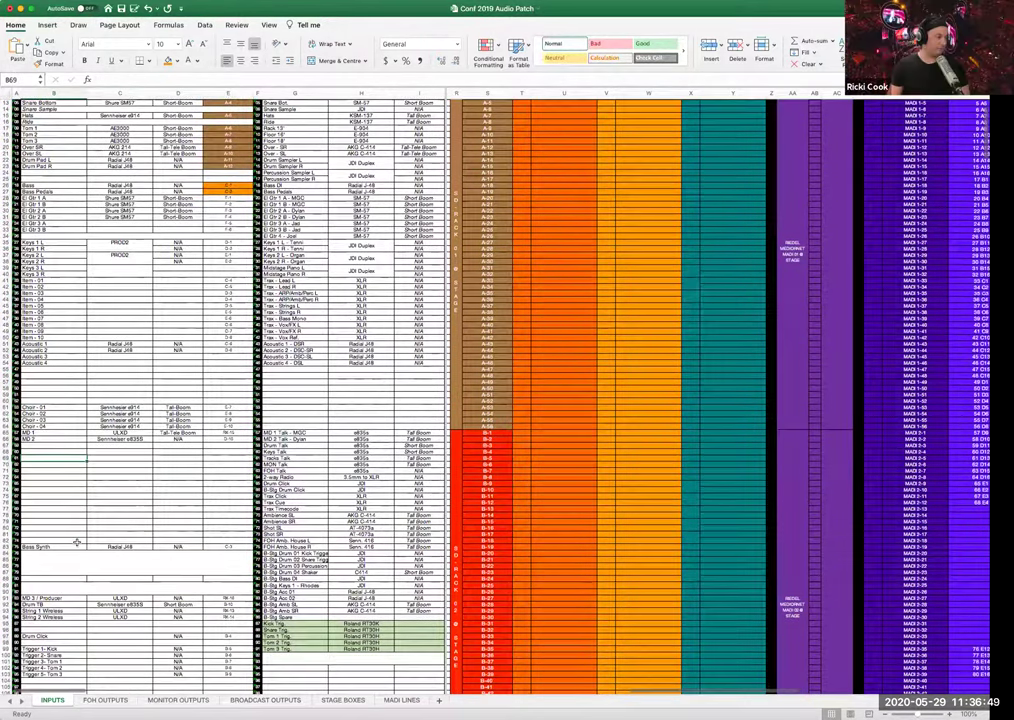
pyautogui.scroll(-1, 77, 541)
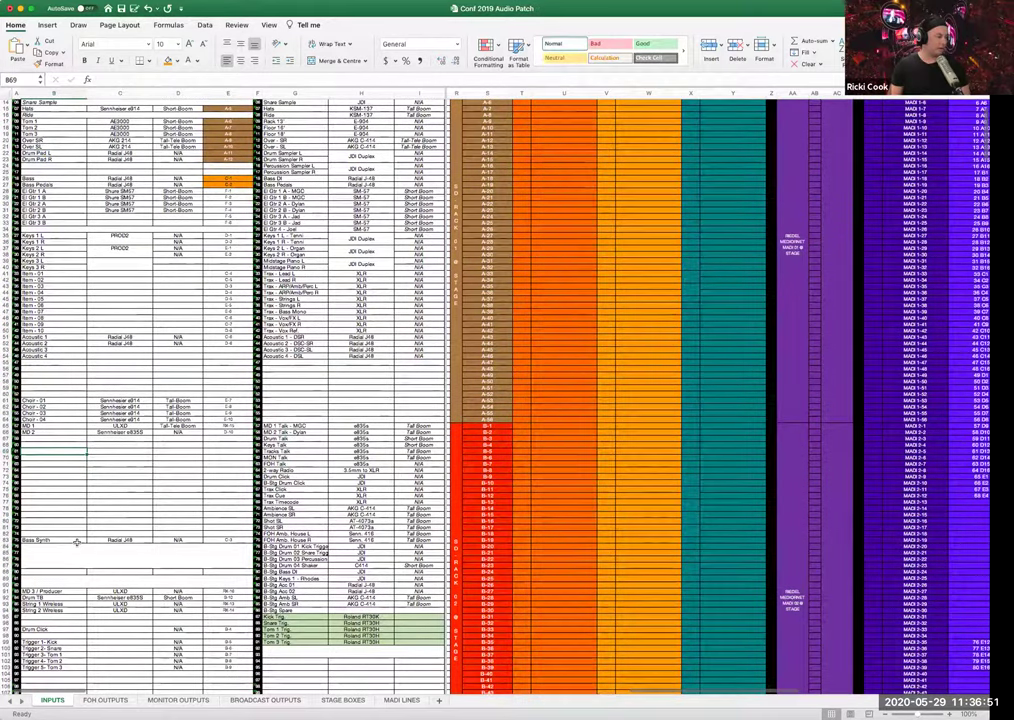
pyautogui.scroll(-3, 146, 532)
pyautogui.scroll(-3, 146, 532)
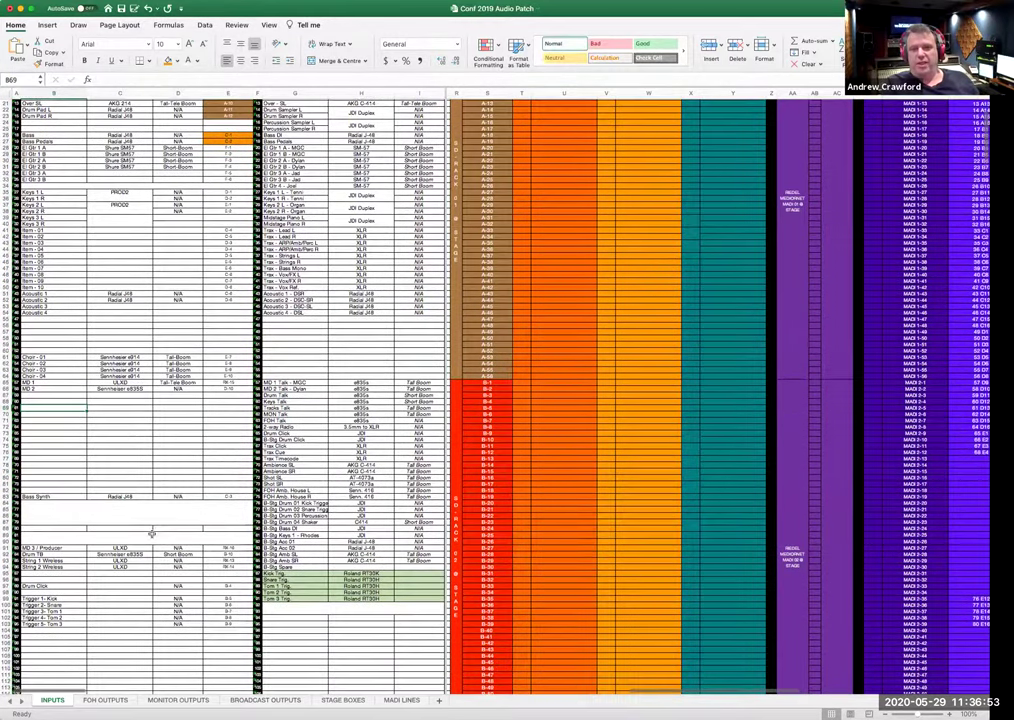
pyautogui.scroll(-9, 151, 533)
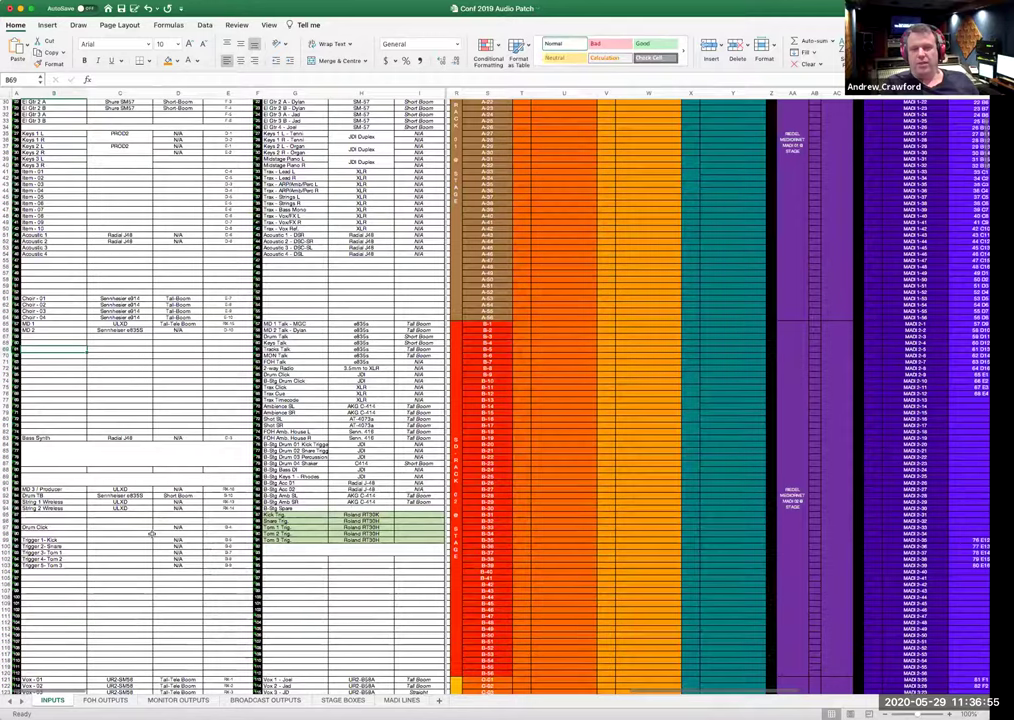
pyautogui.scroll(-2, 151, 533)
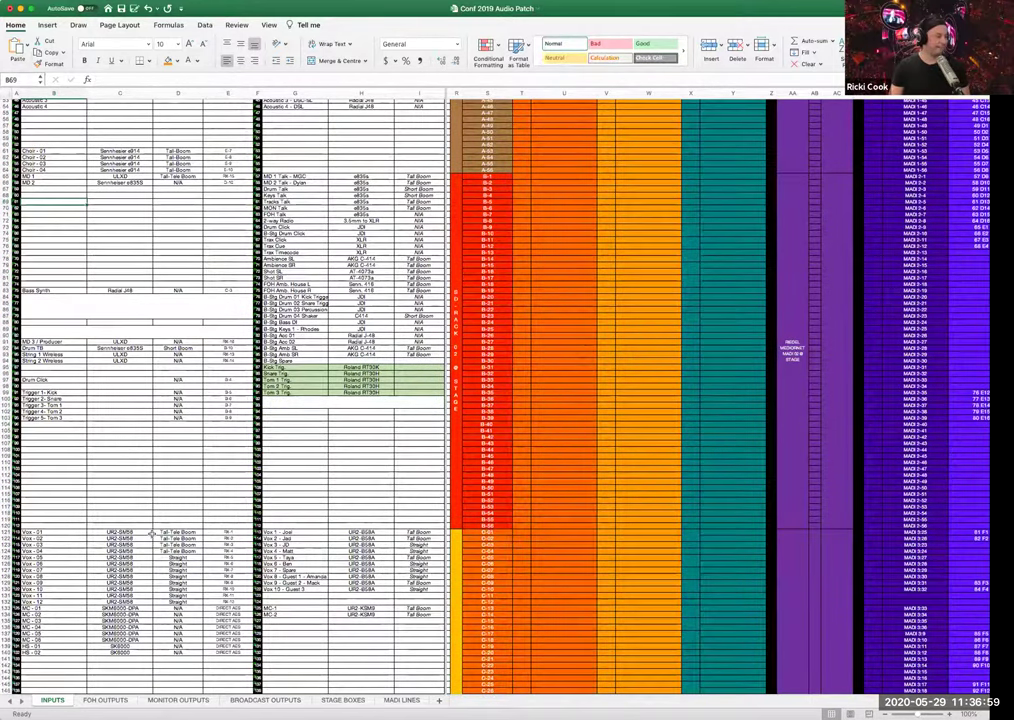
pyautogui.scroll(1, 151, 533)
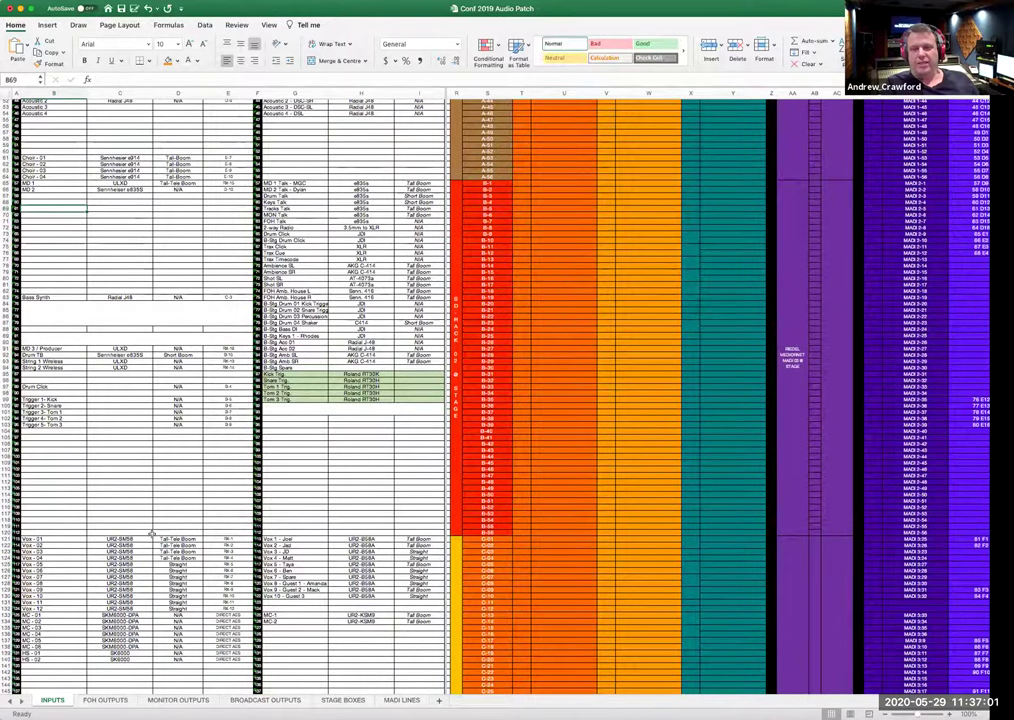
pyautogui.scroll(1, 152, 505)
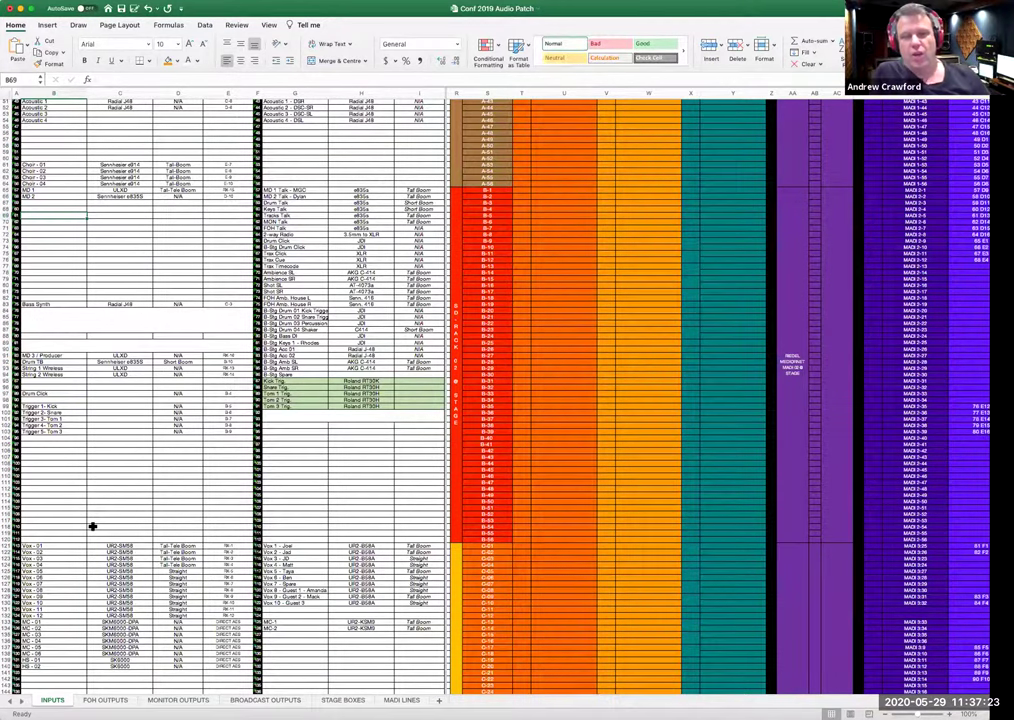
pyautogui.scroll(1, 92, 526)
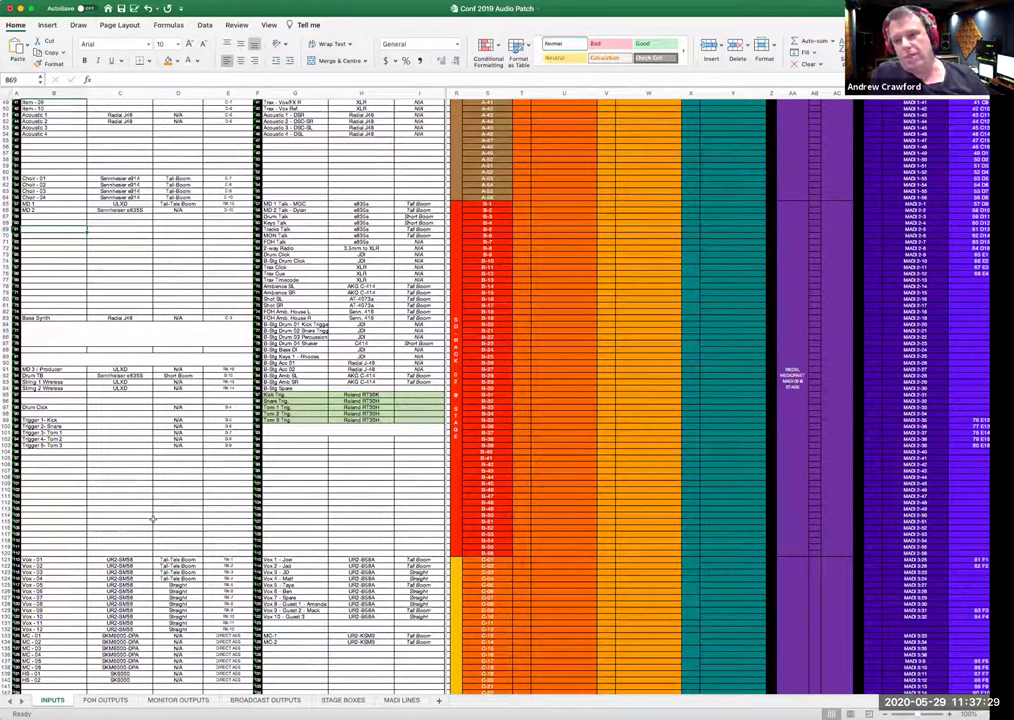
pyautogui.scroll(2, 152, 516)
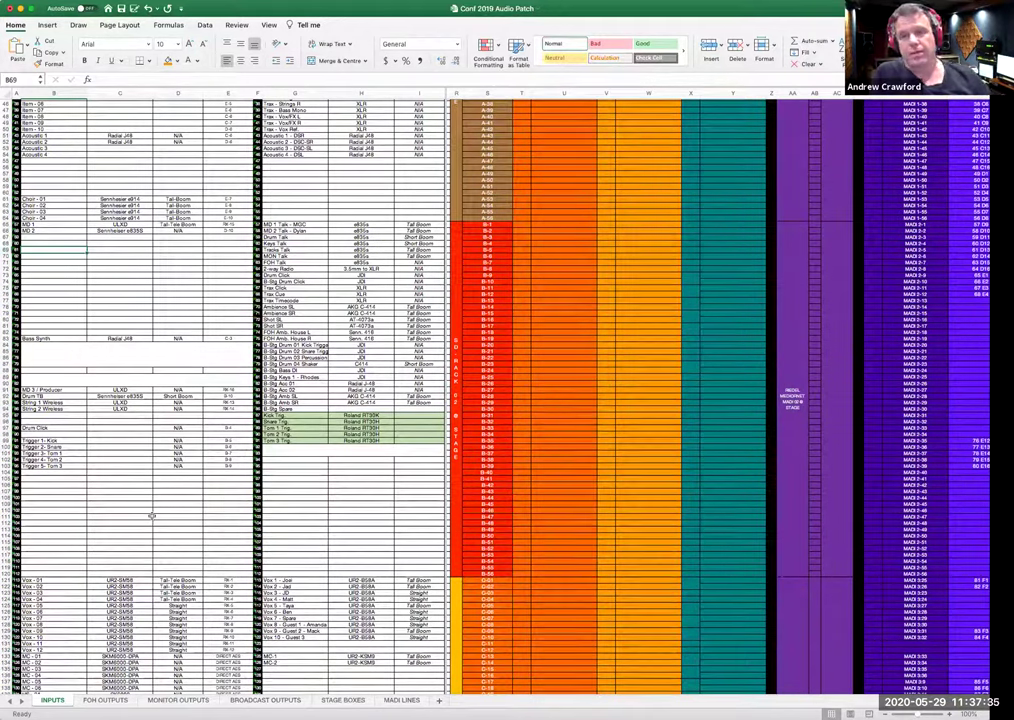
pyautogui.scroll(2, 152, 516)
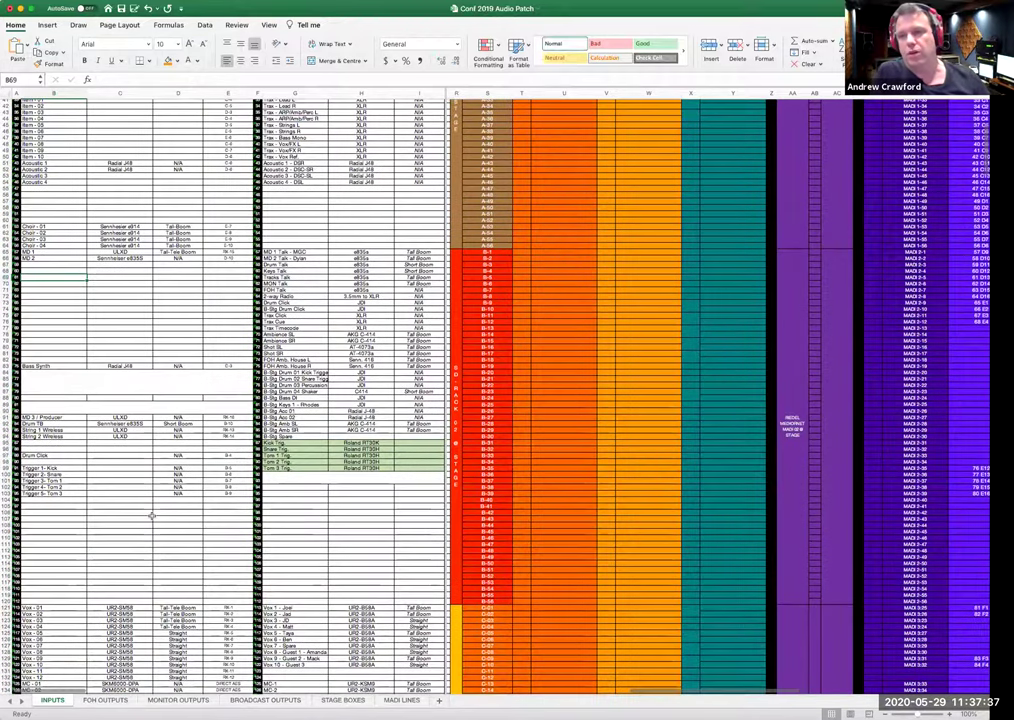
pyautogui.scroll(10, 152, 516)
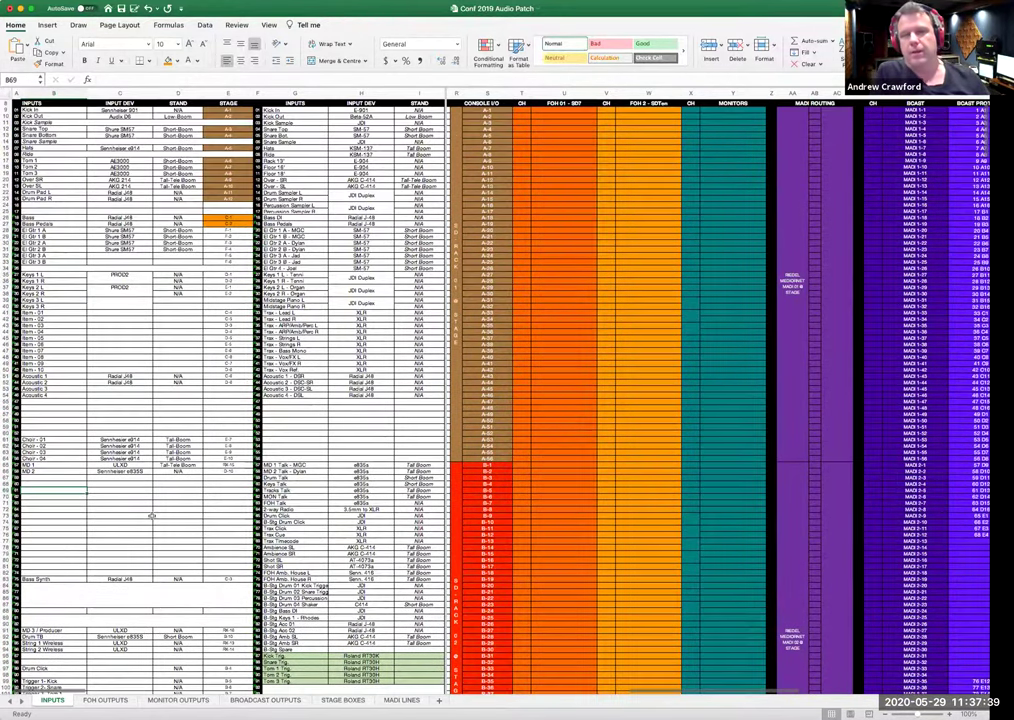
# - Compare the Worship / House Band and United trigger, Vox, MC and HS rows with console racks B and C, and return to the sheet's header
pyautogui.scroll(-8, 152, 516)
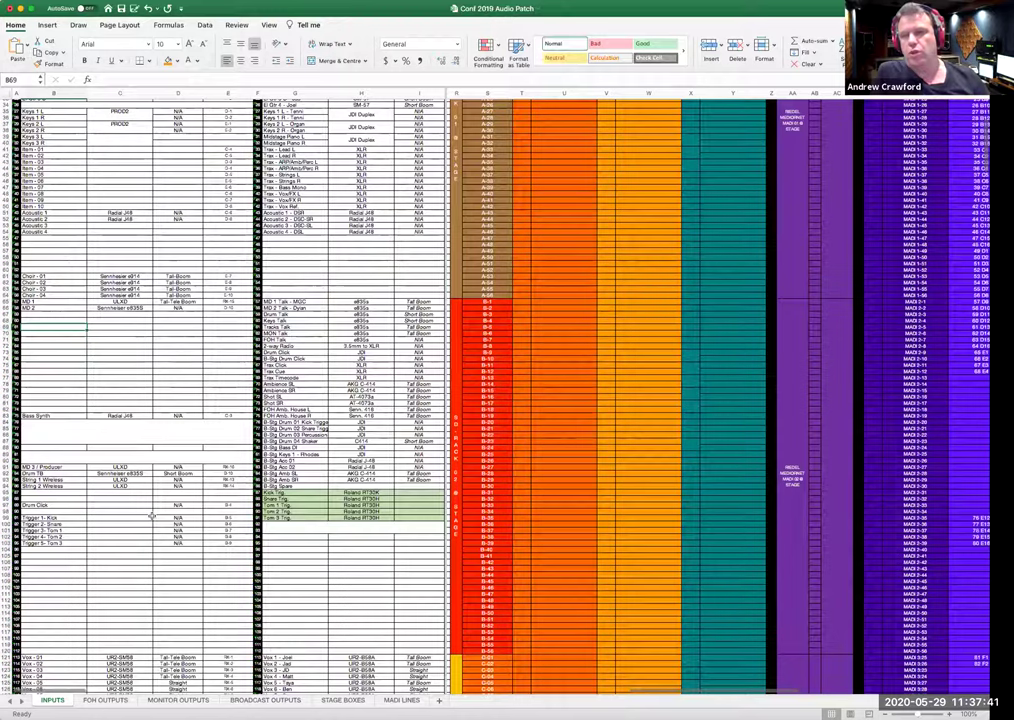
pyautogui.scroll(-2, 152, 516)
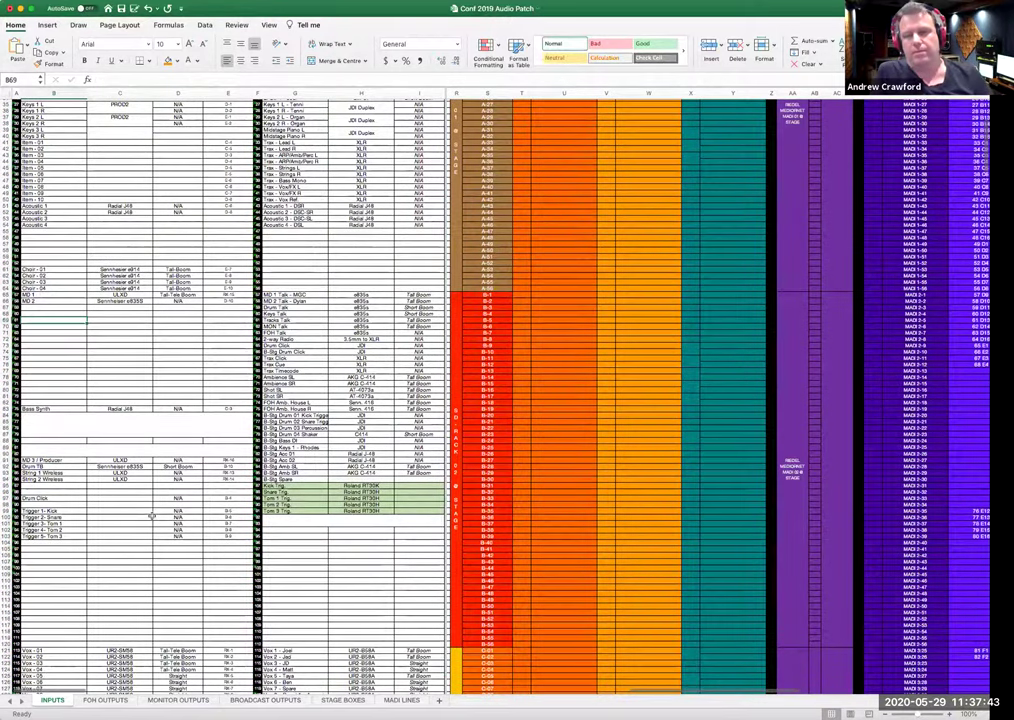
pyautogui.scroll(-7, 152, 516)
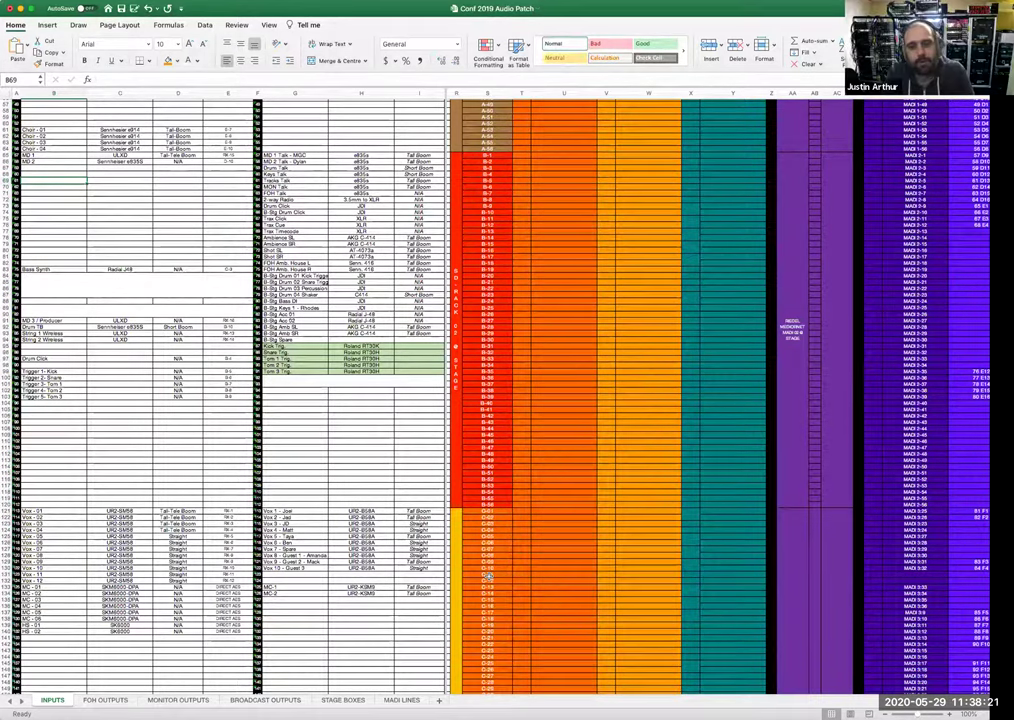
pyautogui.hscroll(1, 488, 577)
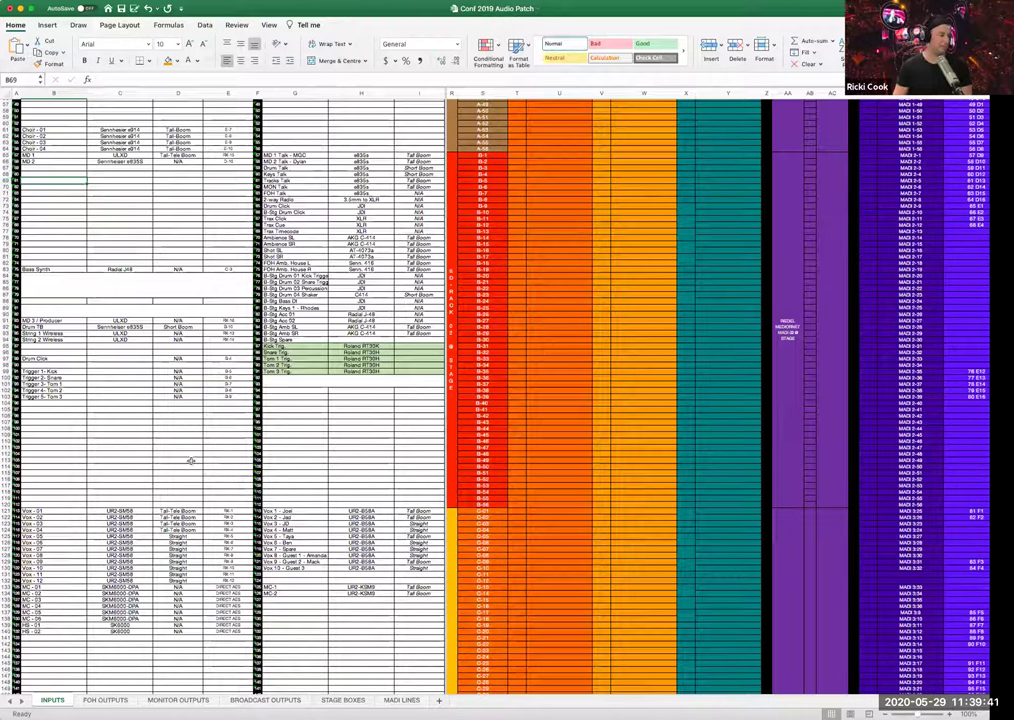
pyautogui.scroll(3, 192, 460)
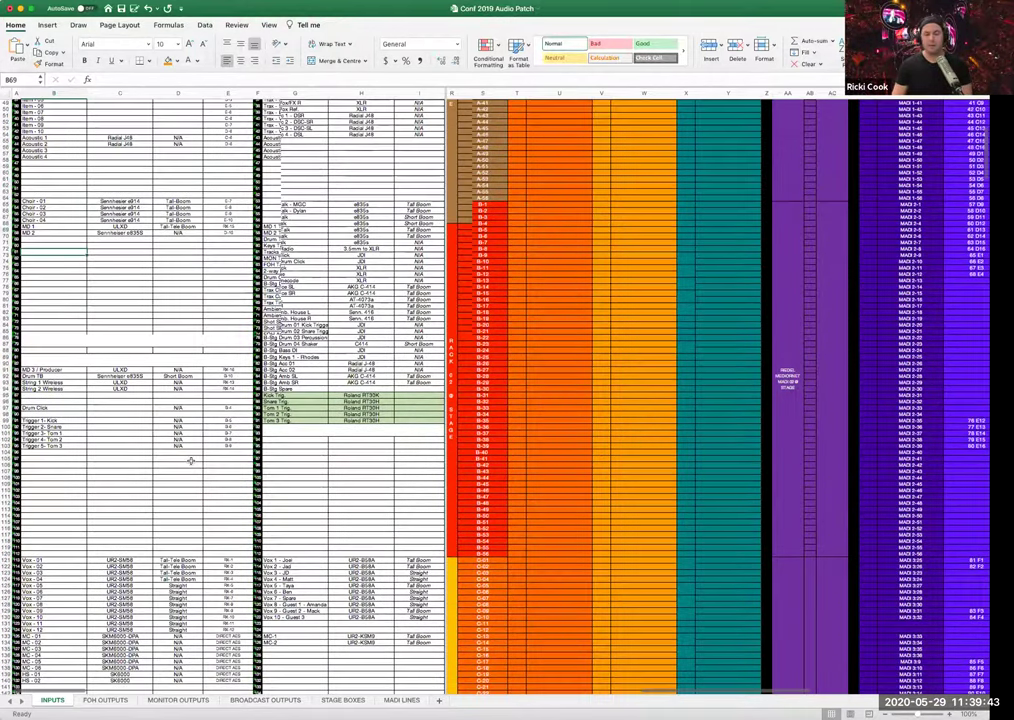
pyautogui.scroll(10, 190, 460)
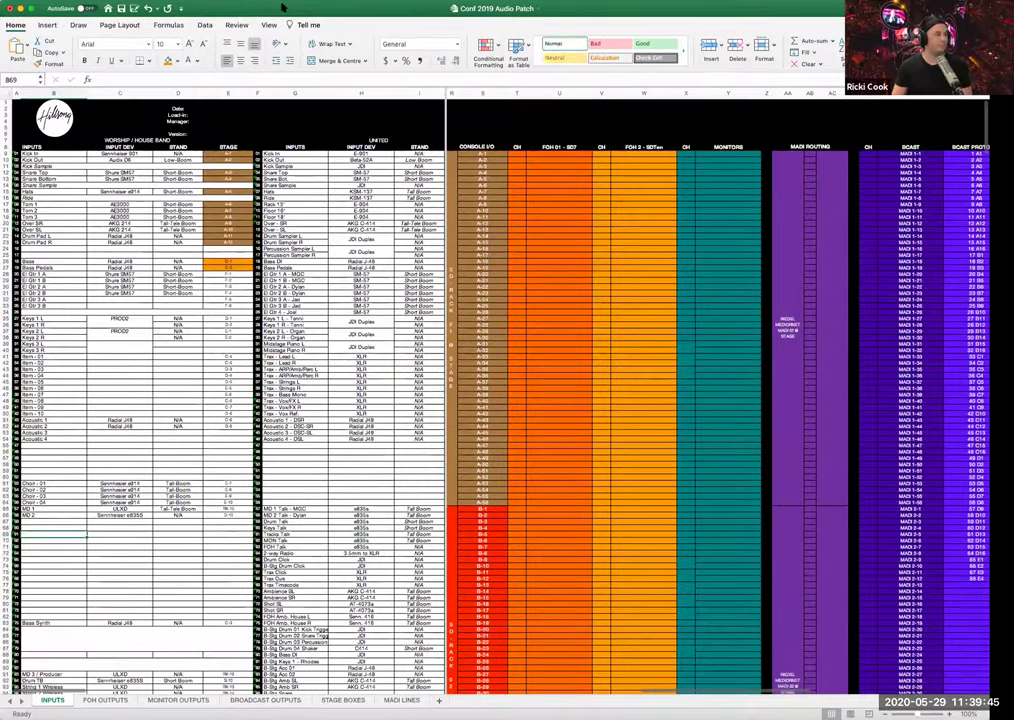